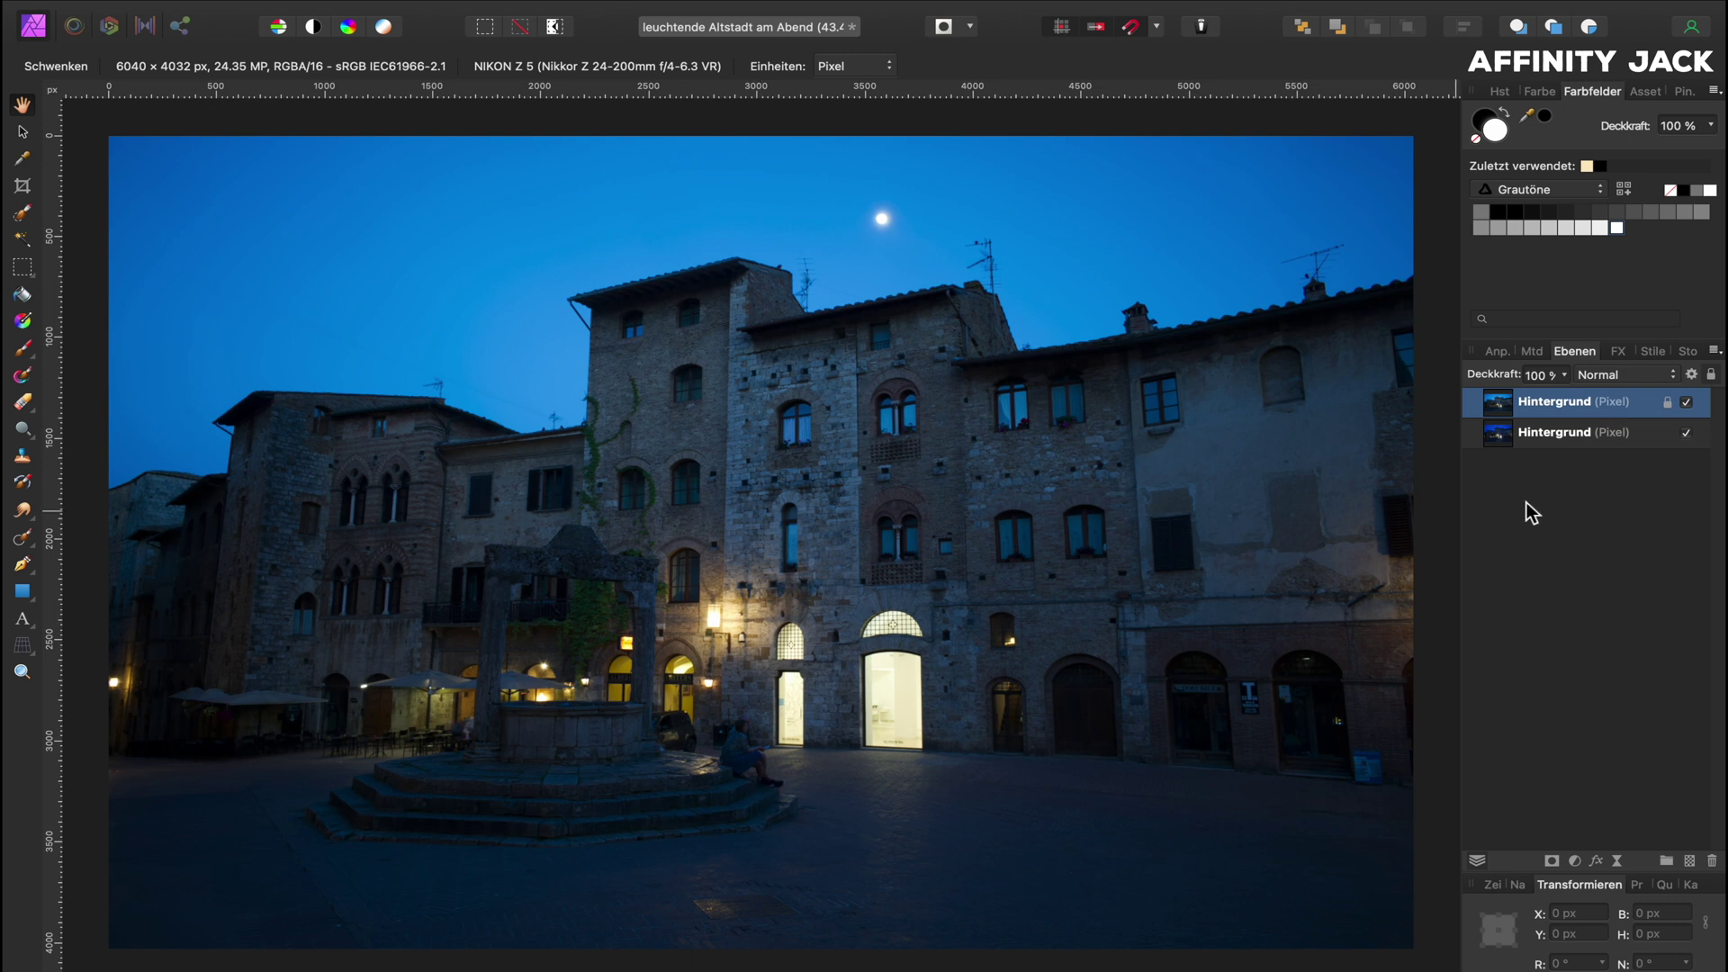
# Step: Mask the top Hintergrund layer and paint out its brightening near the seated person
pyautogui.click(1686, 404)
pyautogui.click(1686, 402)
pyautogui.click(1552, 861)
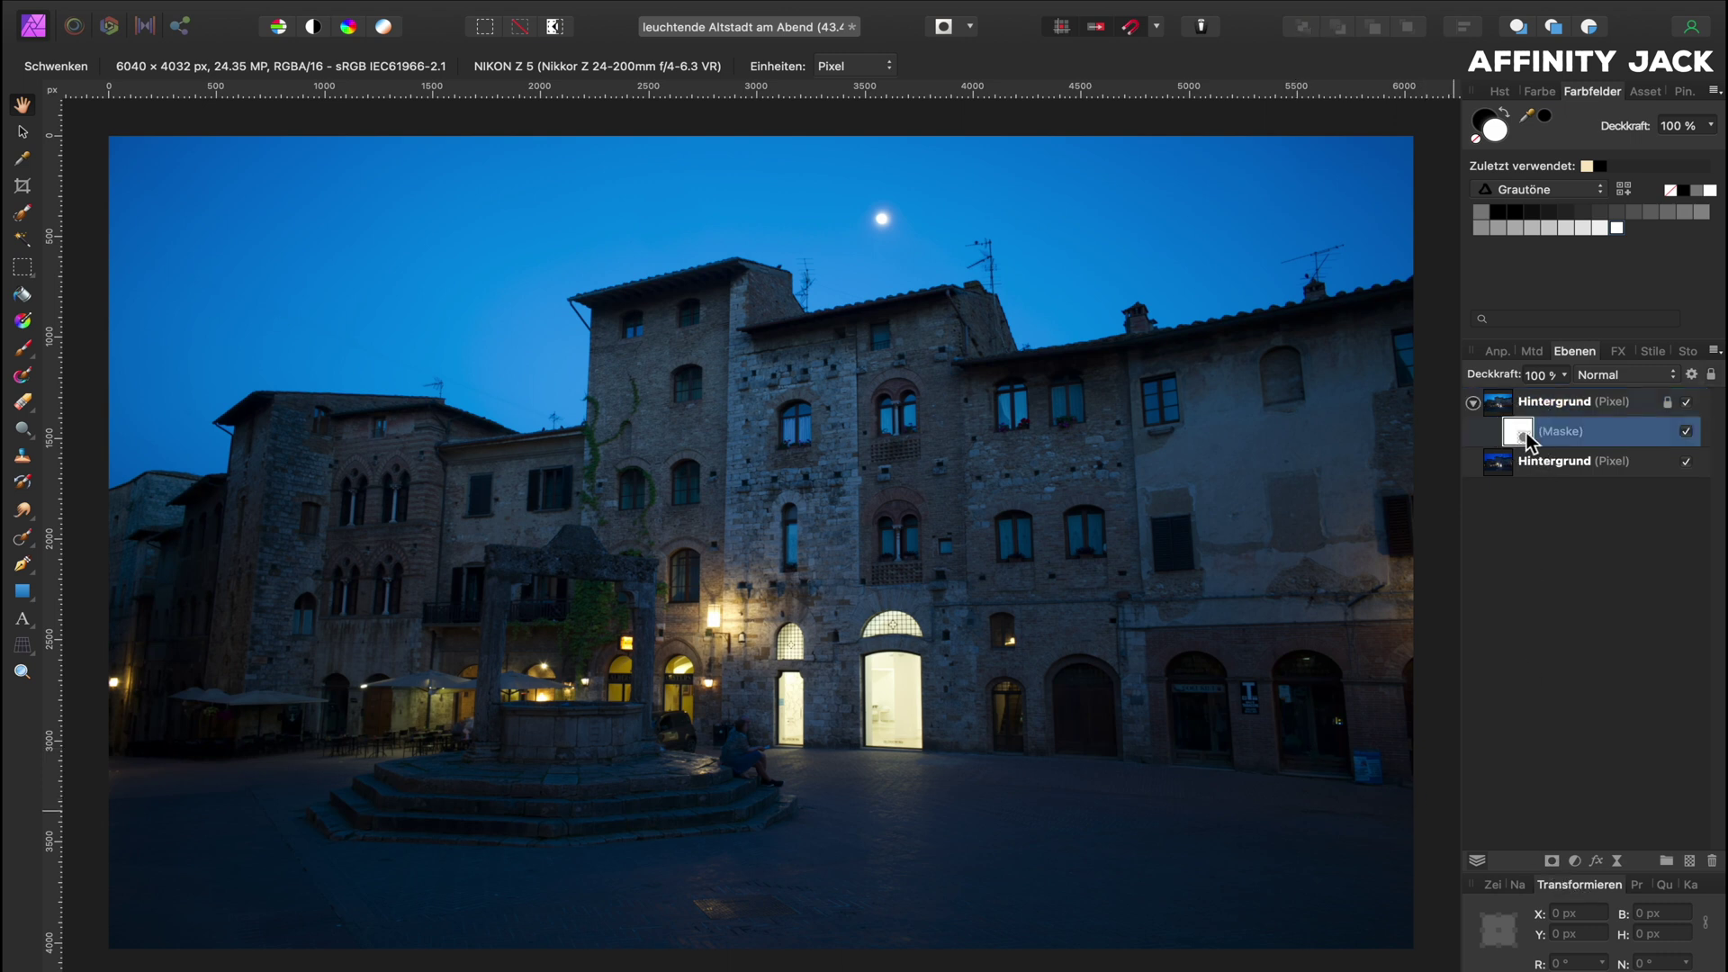
pyautogui.press('b')
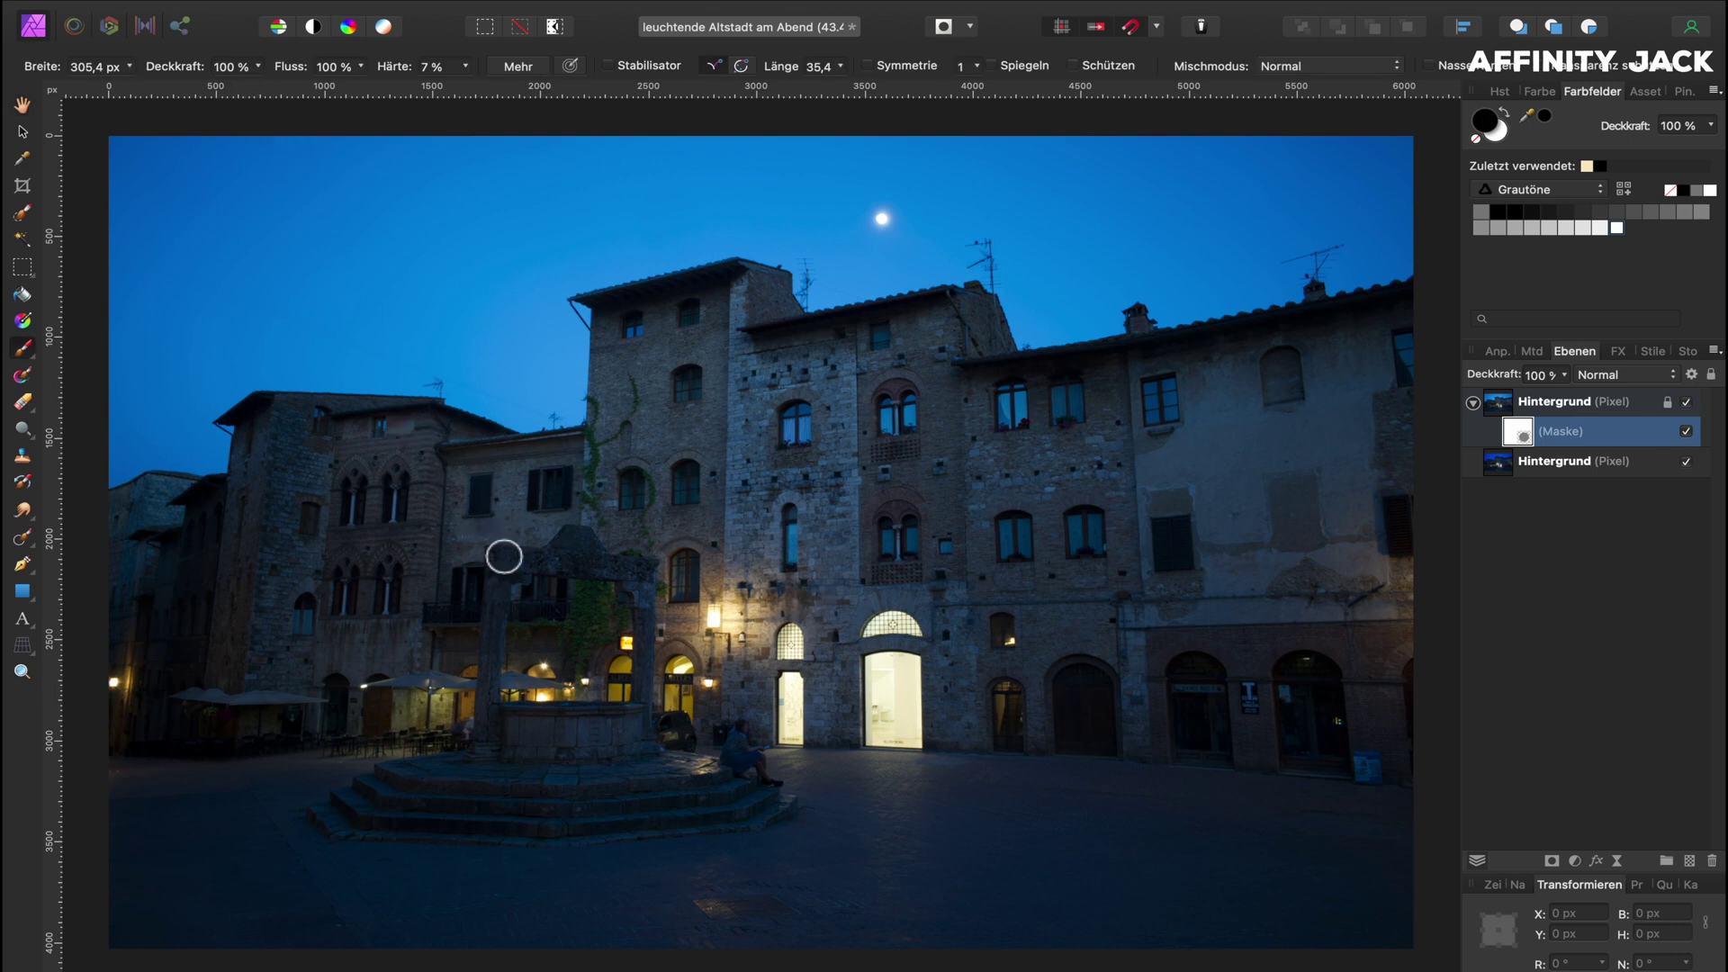
pyautogui.moveTo(743, 737)
pyautogui.mouseDown()
pyautogui.moveTo(726, 744)
pyautogui.moveTo(775, 783)
pyautogui.moveTo(717, 767)
pyautogui.moveTo(772, 792)
pyautogui.moveTo(734, 733)
pyautogui.moveTo(766, 778)
pyautogui.mouseUp()
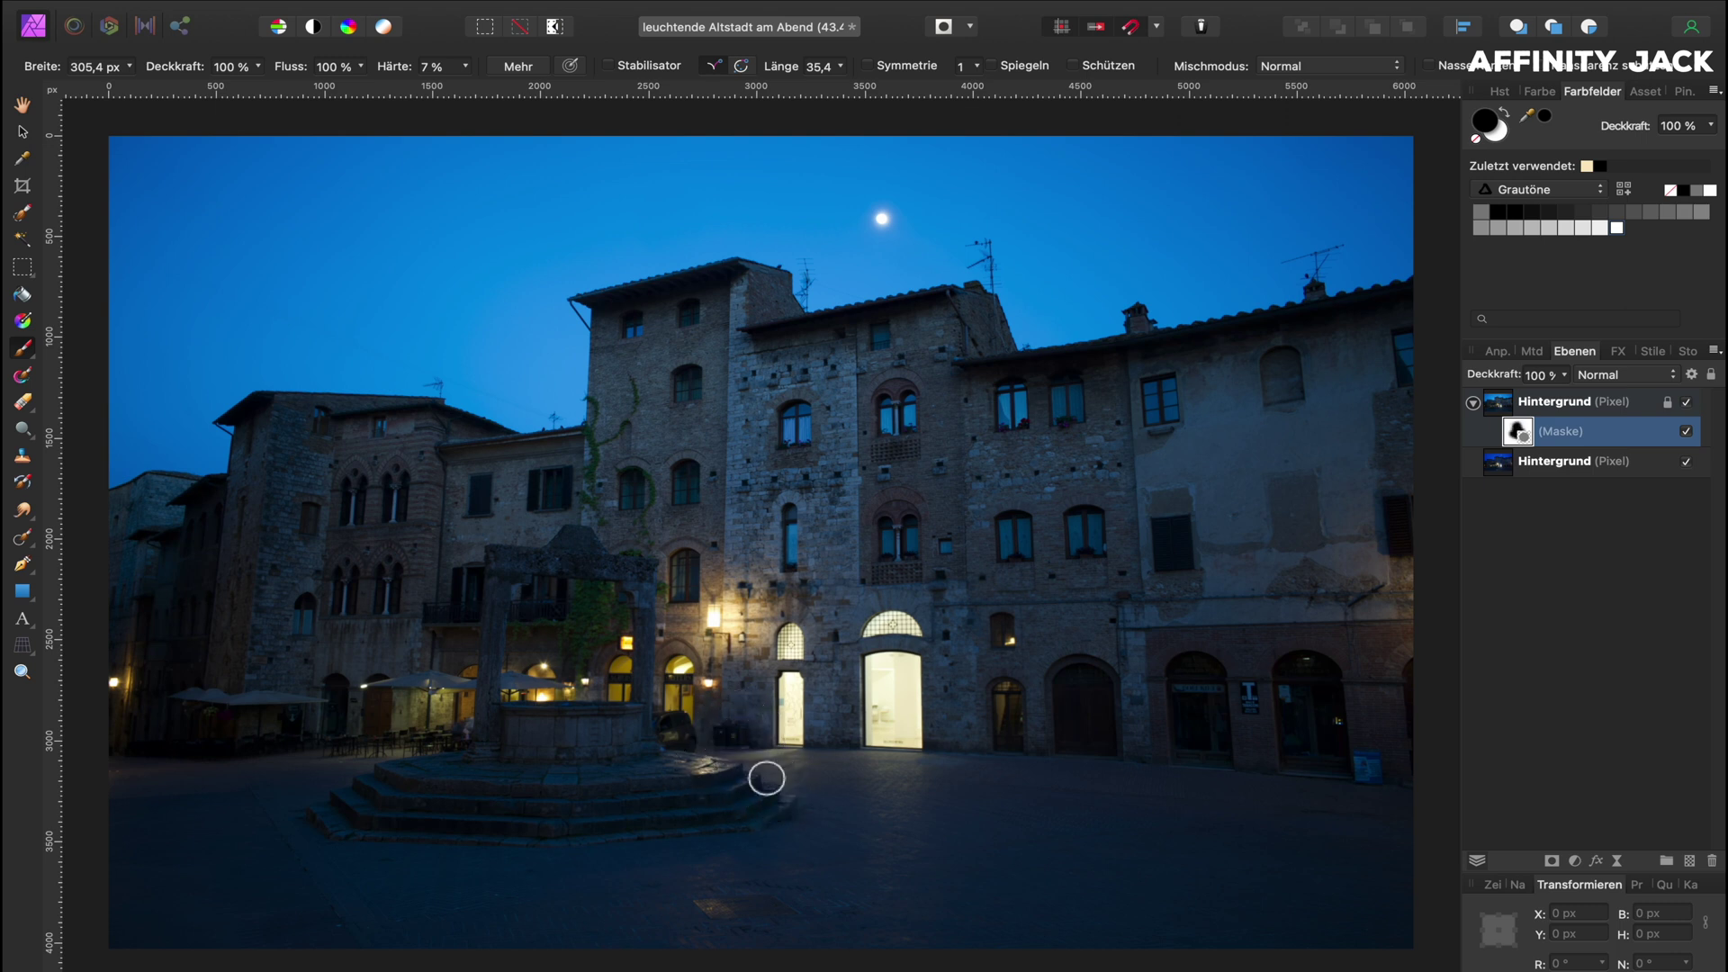
pyautogui.click(22, 107)
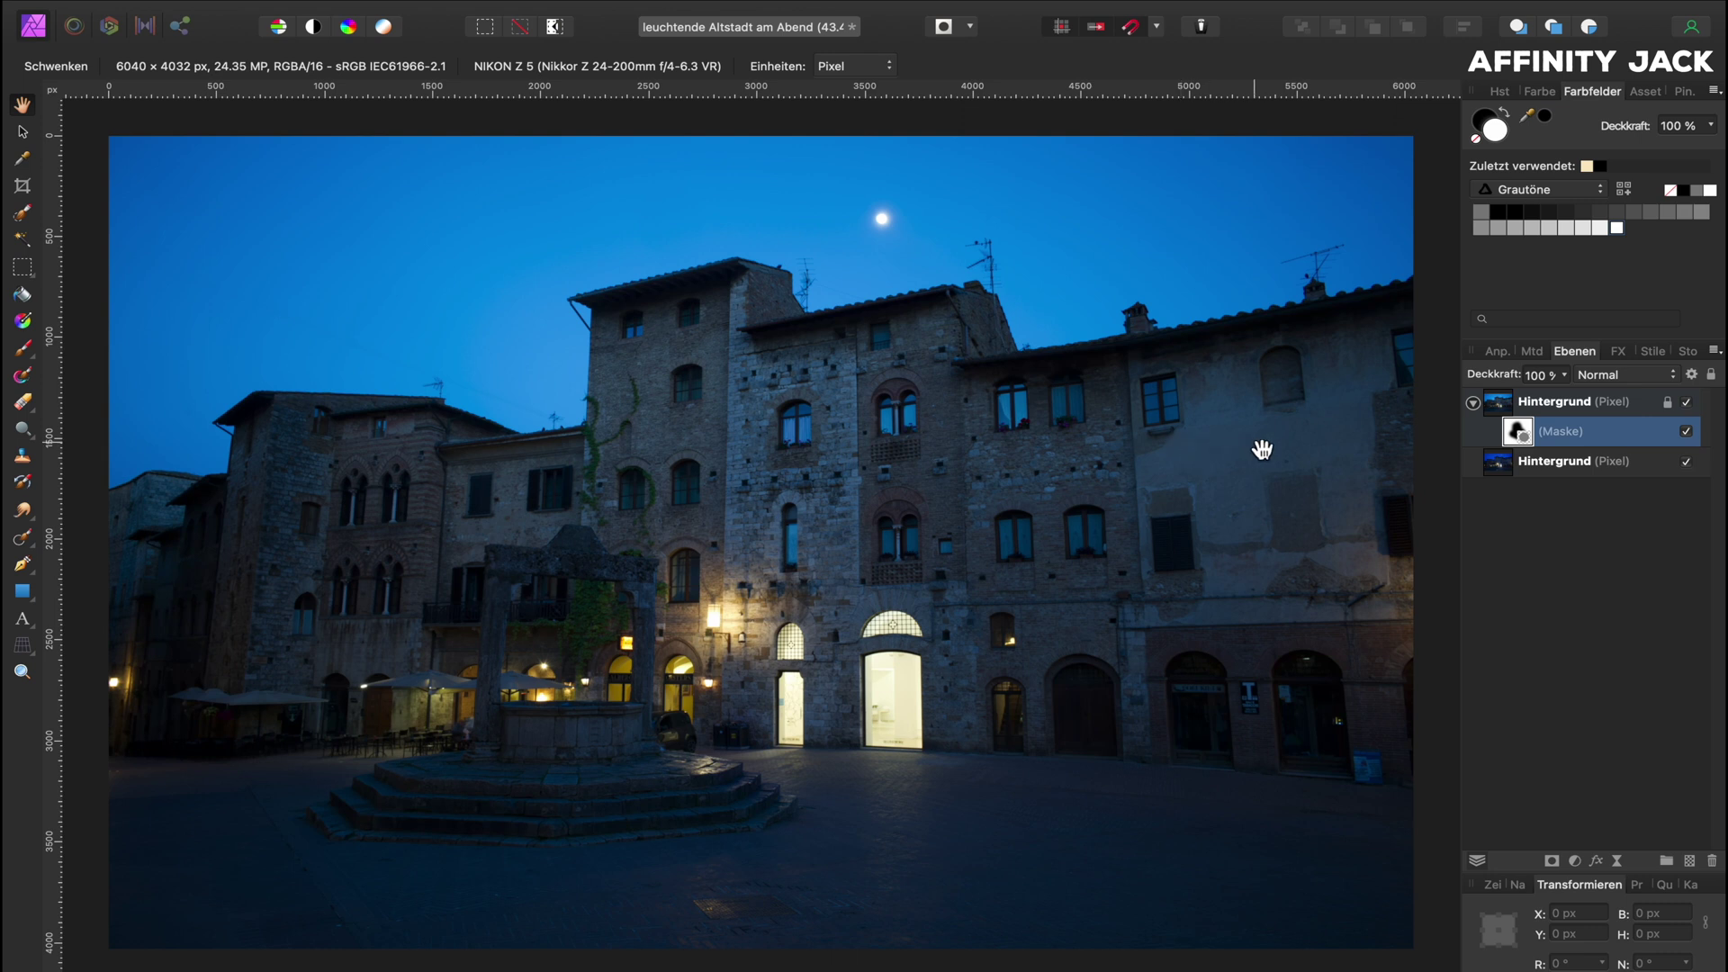
pyautogui.click(1499, 405)
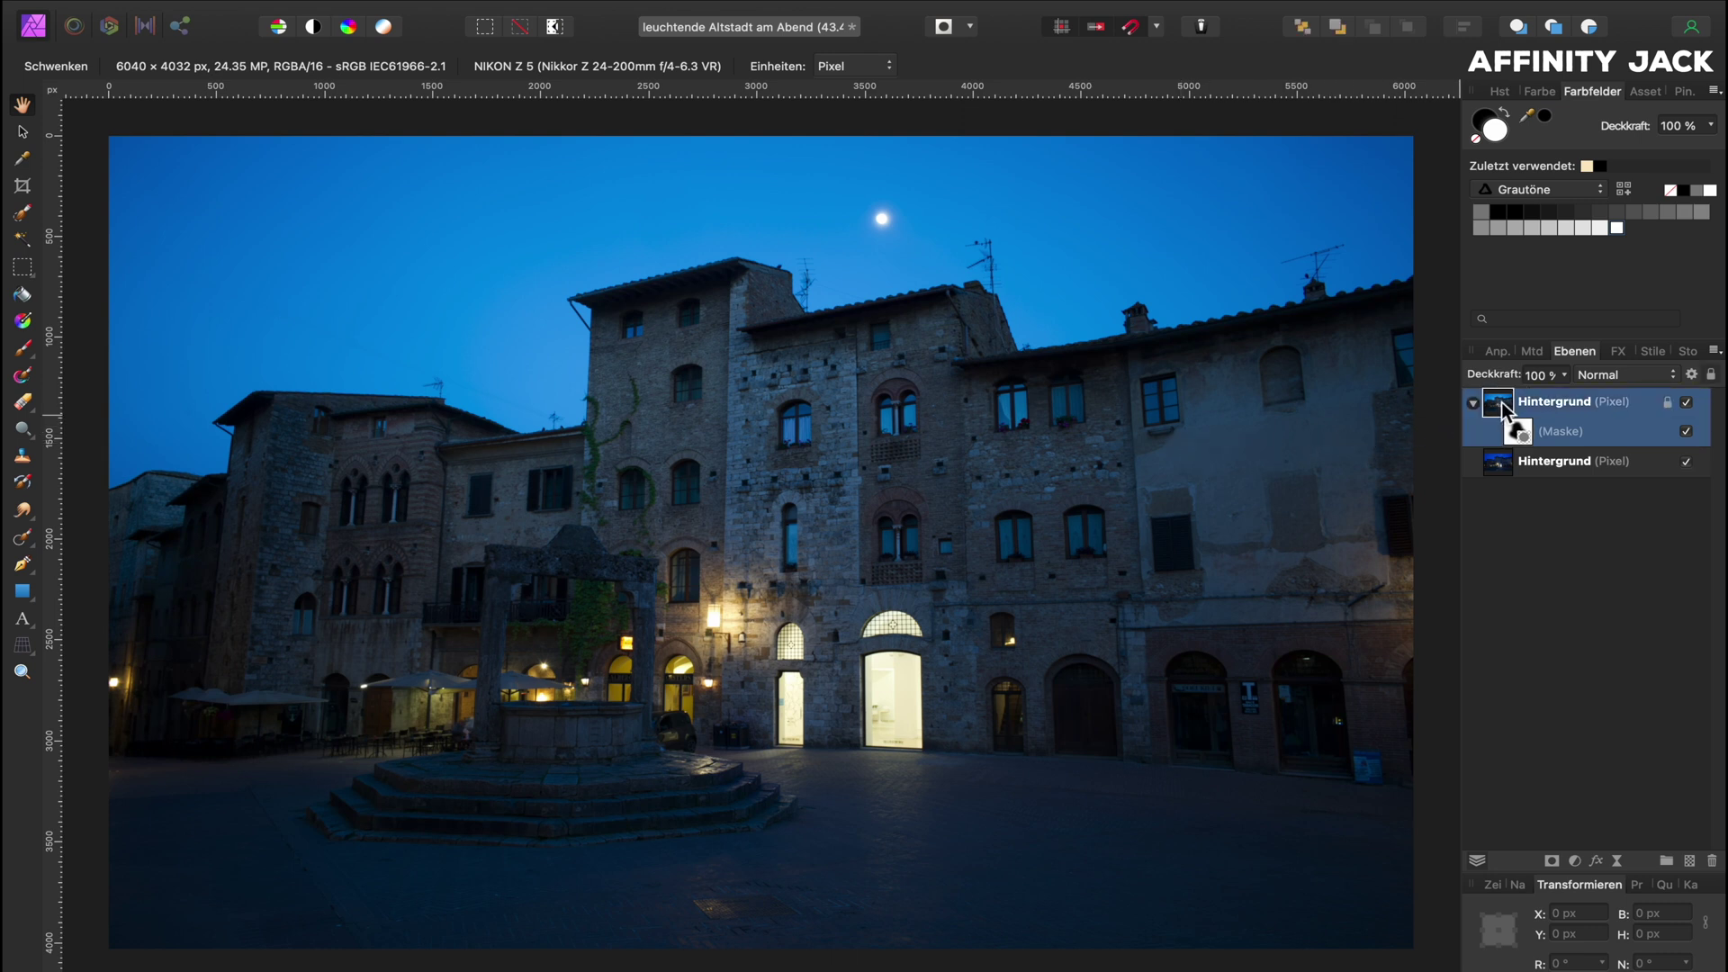
# Step: Select both Hintergrund layers and start a Perspective correction on them
pyautogui.keyDown('shift'); pyautogui.click(1496, 466); pyautogui.keyUp('shift')
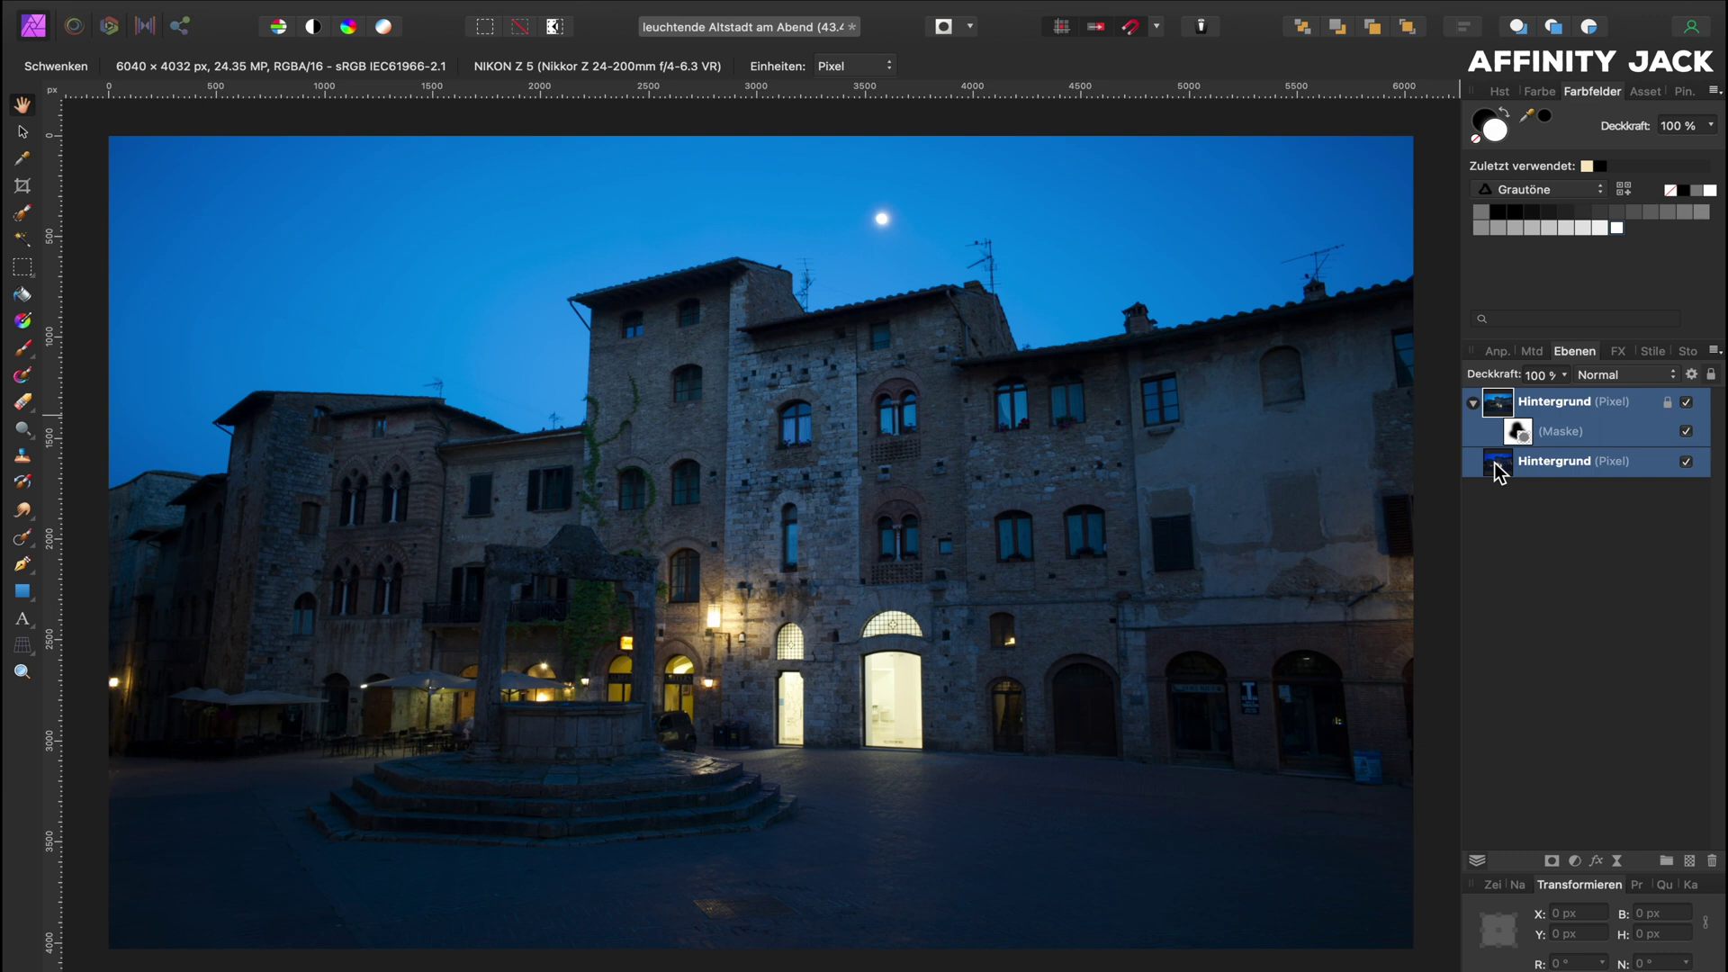
pyautogui.click(34, 656)
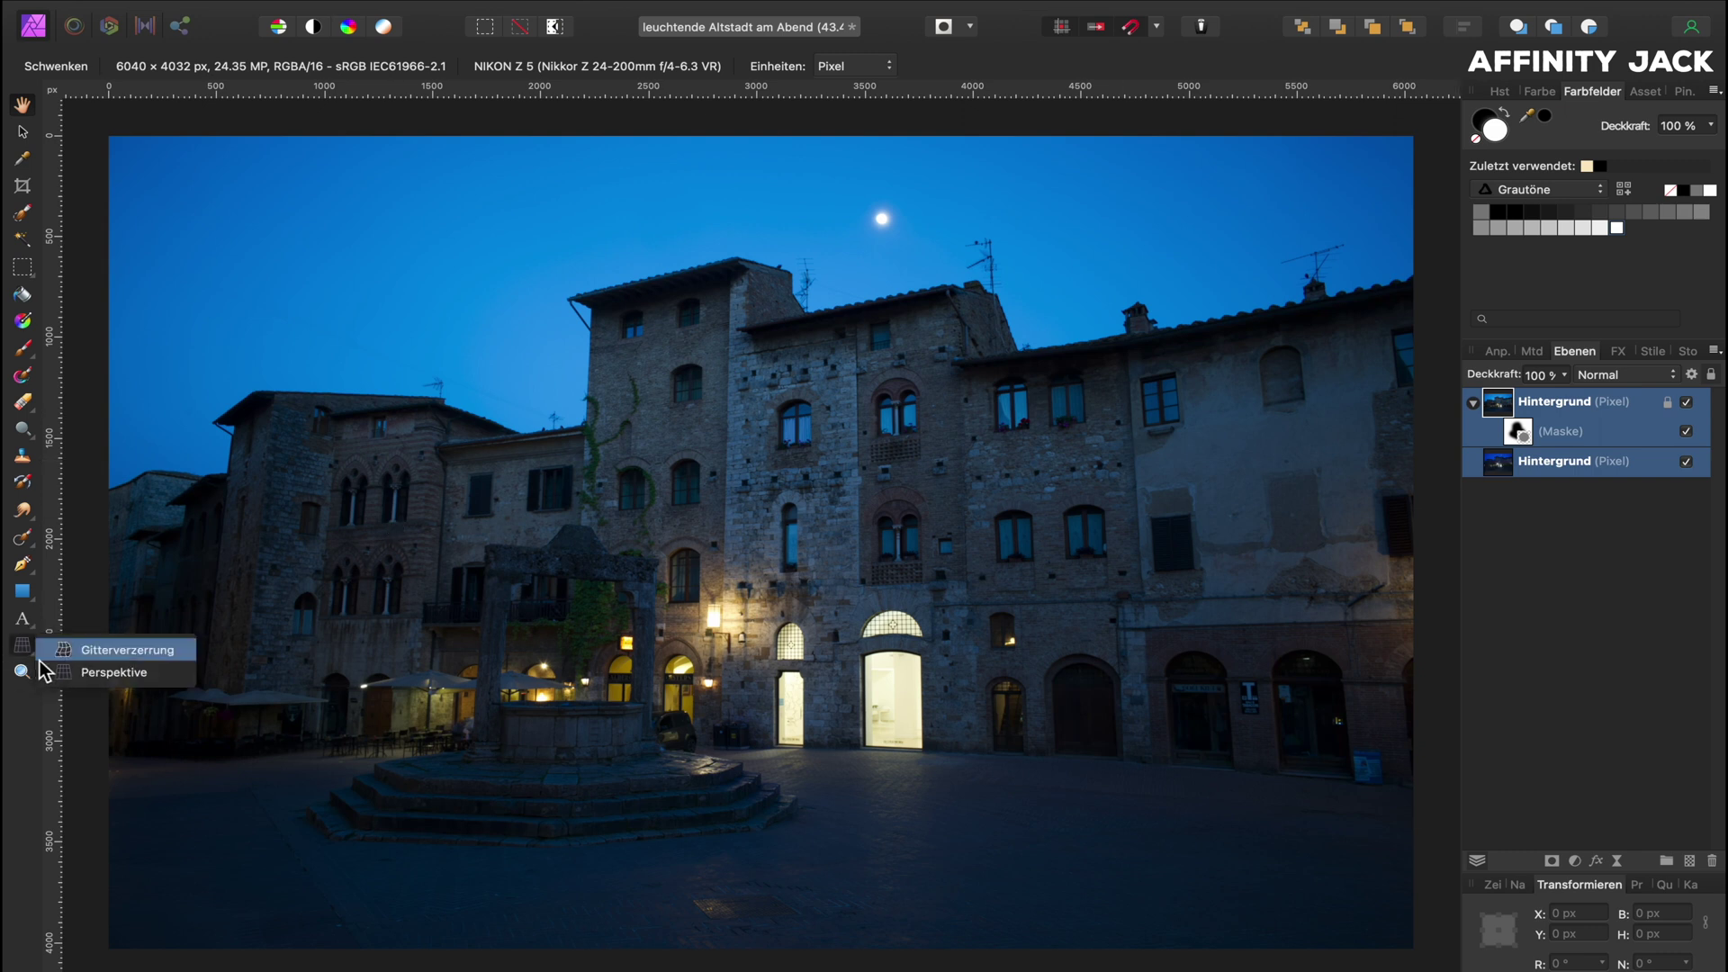
pyautogui.click(63, 673)
pyautogui.scroll(-2, 770, 531)
pyautogui.scroll(-2, 770, 529)
pyautogui.scroll(-1, 770, 530)
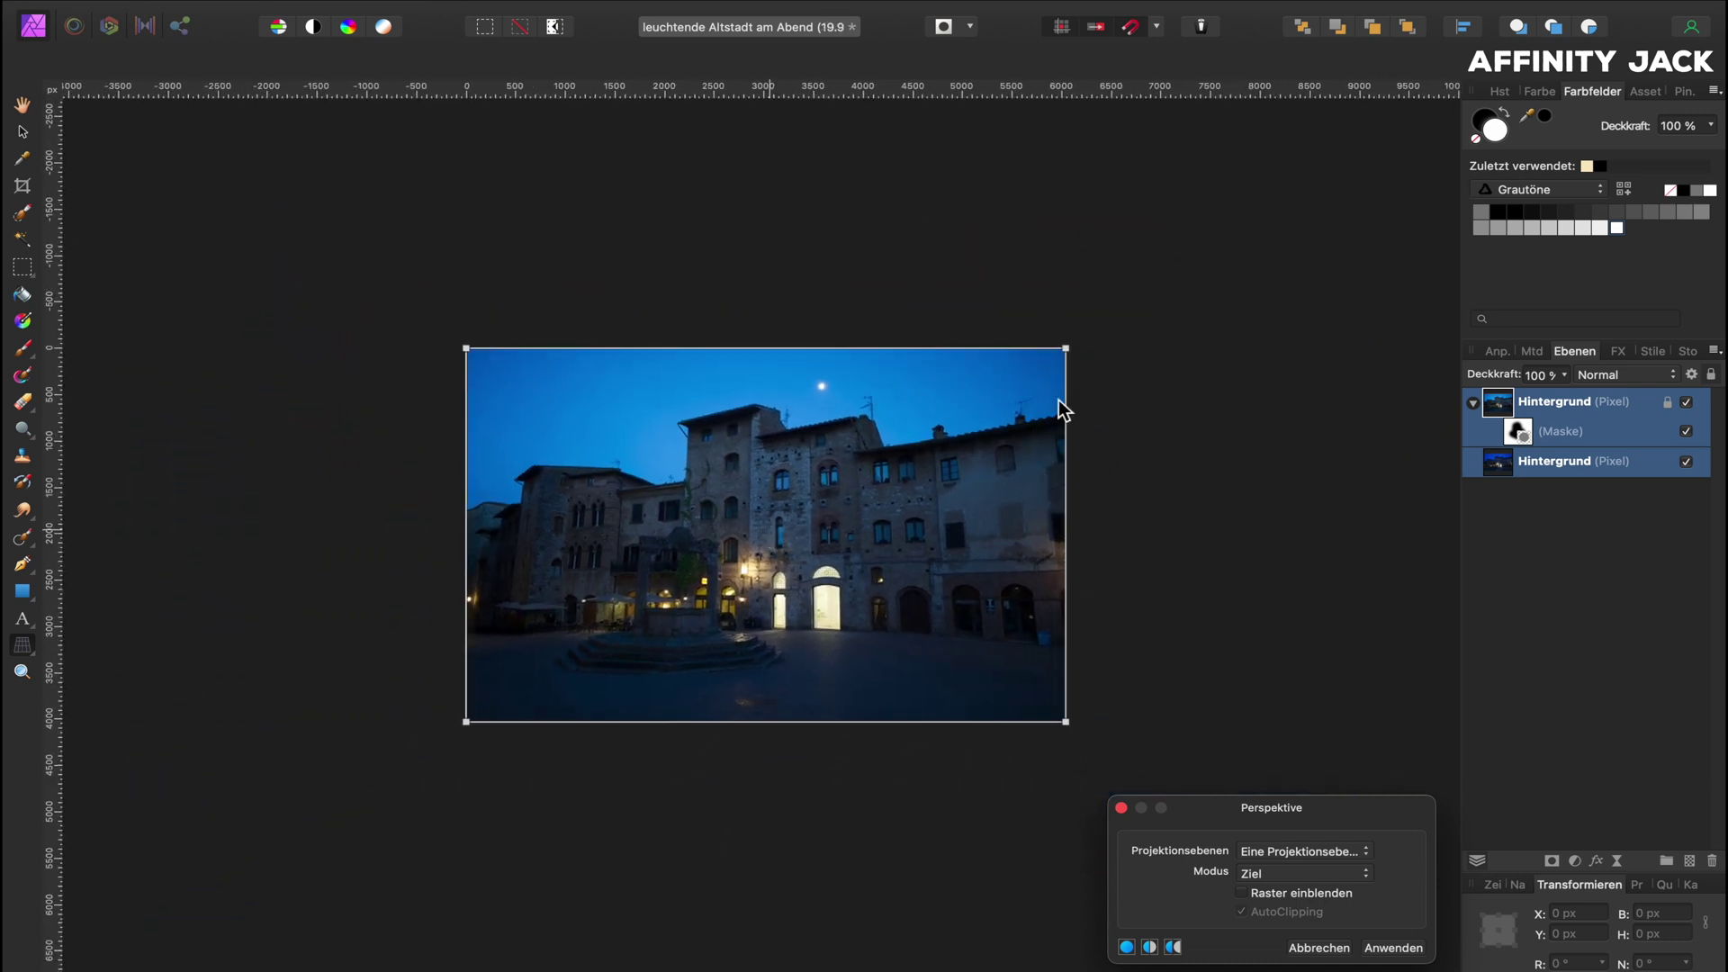
# Step: Pull both top corners outward to straighten the facades and apply the perspective
pyautogui.moveTo(1065, 349); pyautogui.dragTo(1083, 349)
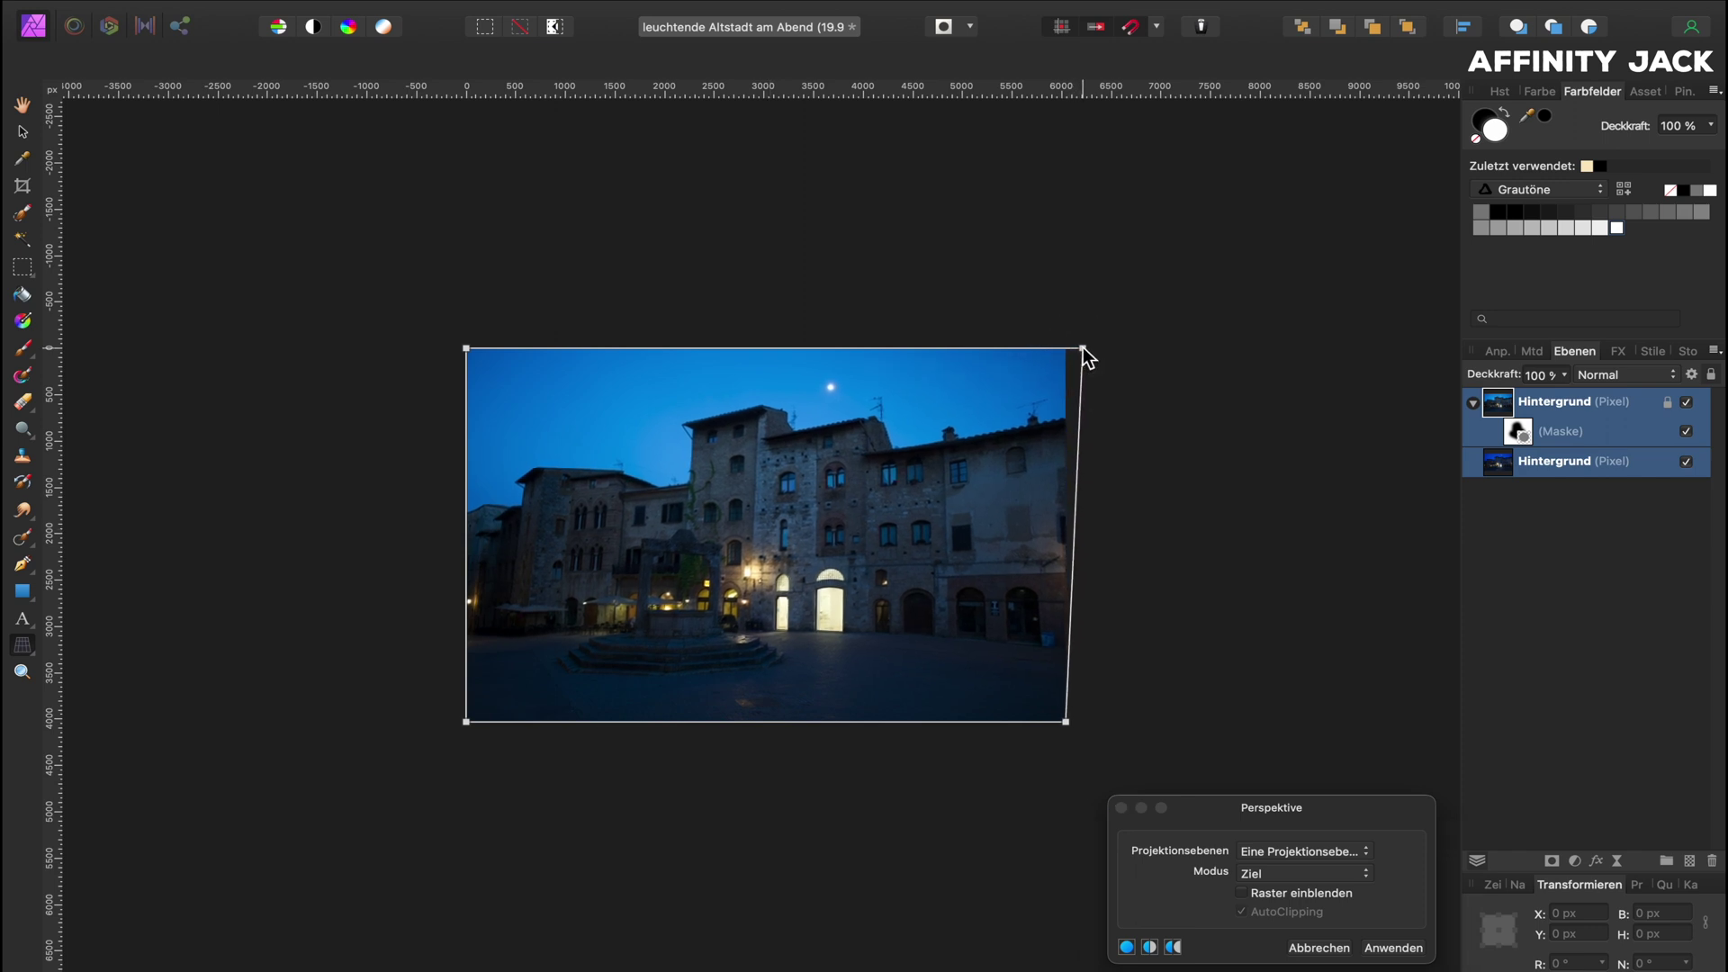
pyautogui.click(467, 350)
pyautogui.moveTo(468, 350); pyautogui.dragTo(446, 351)
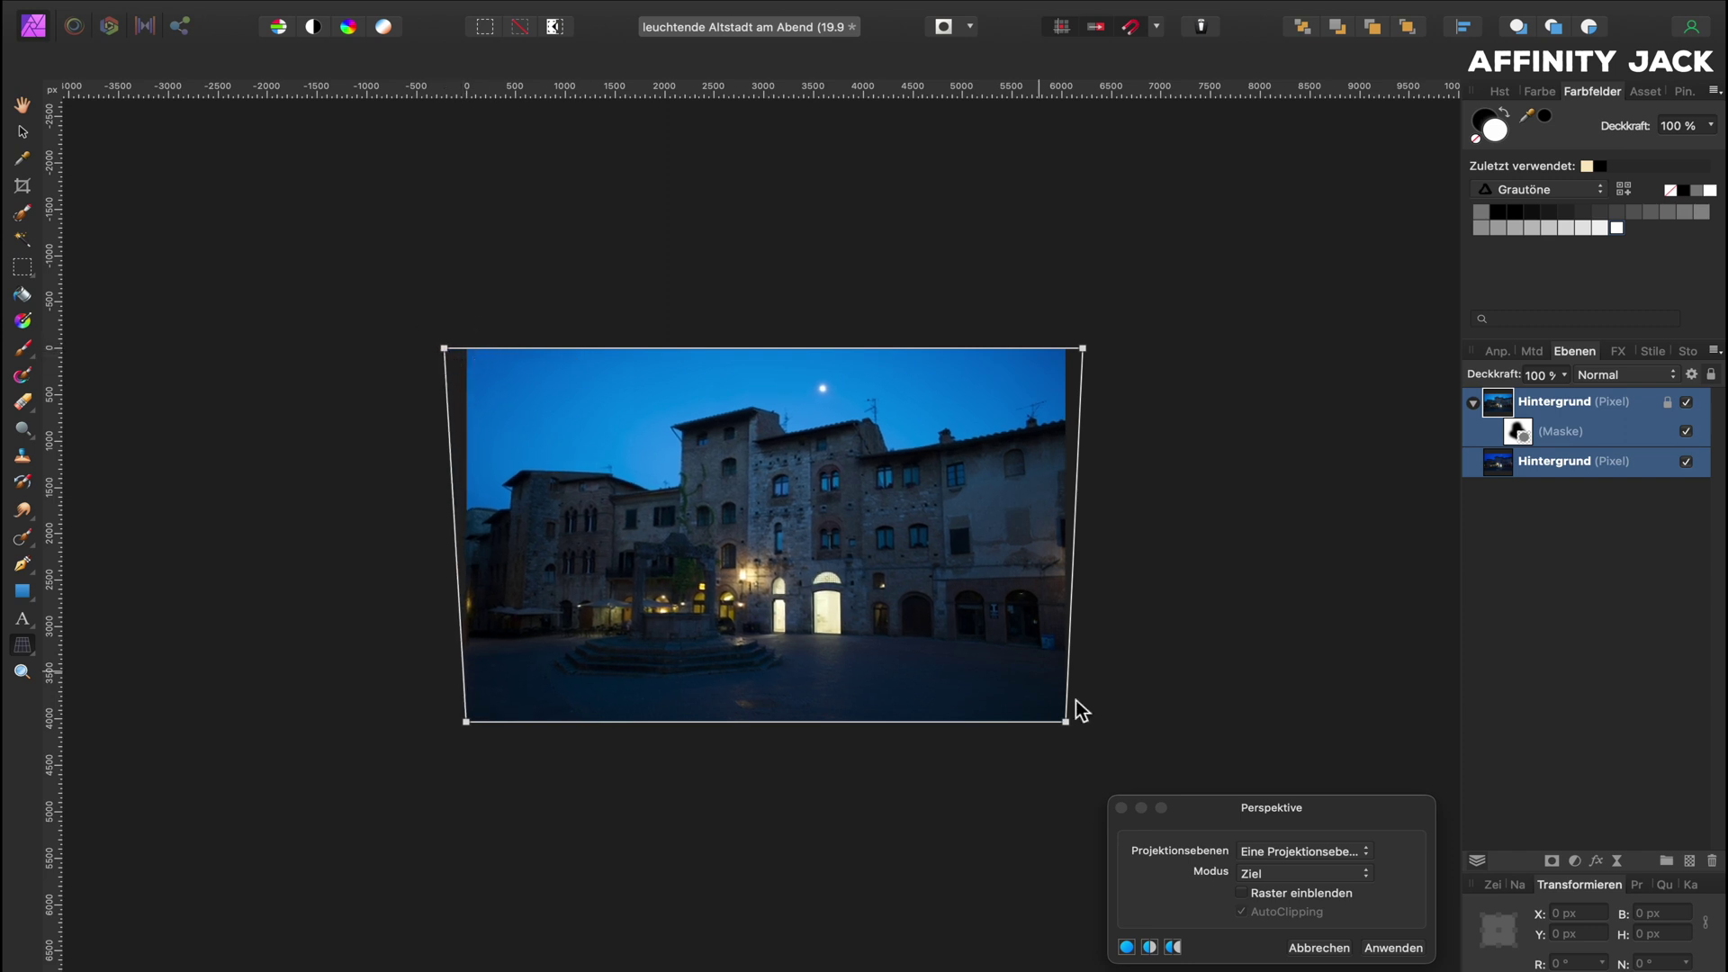
pyautogui.click(1387, 949)
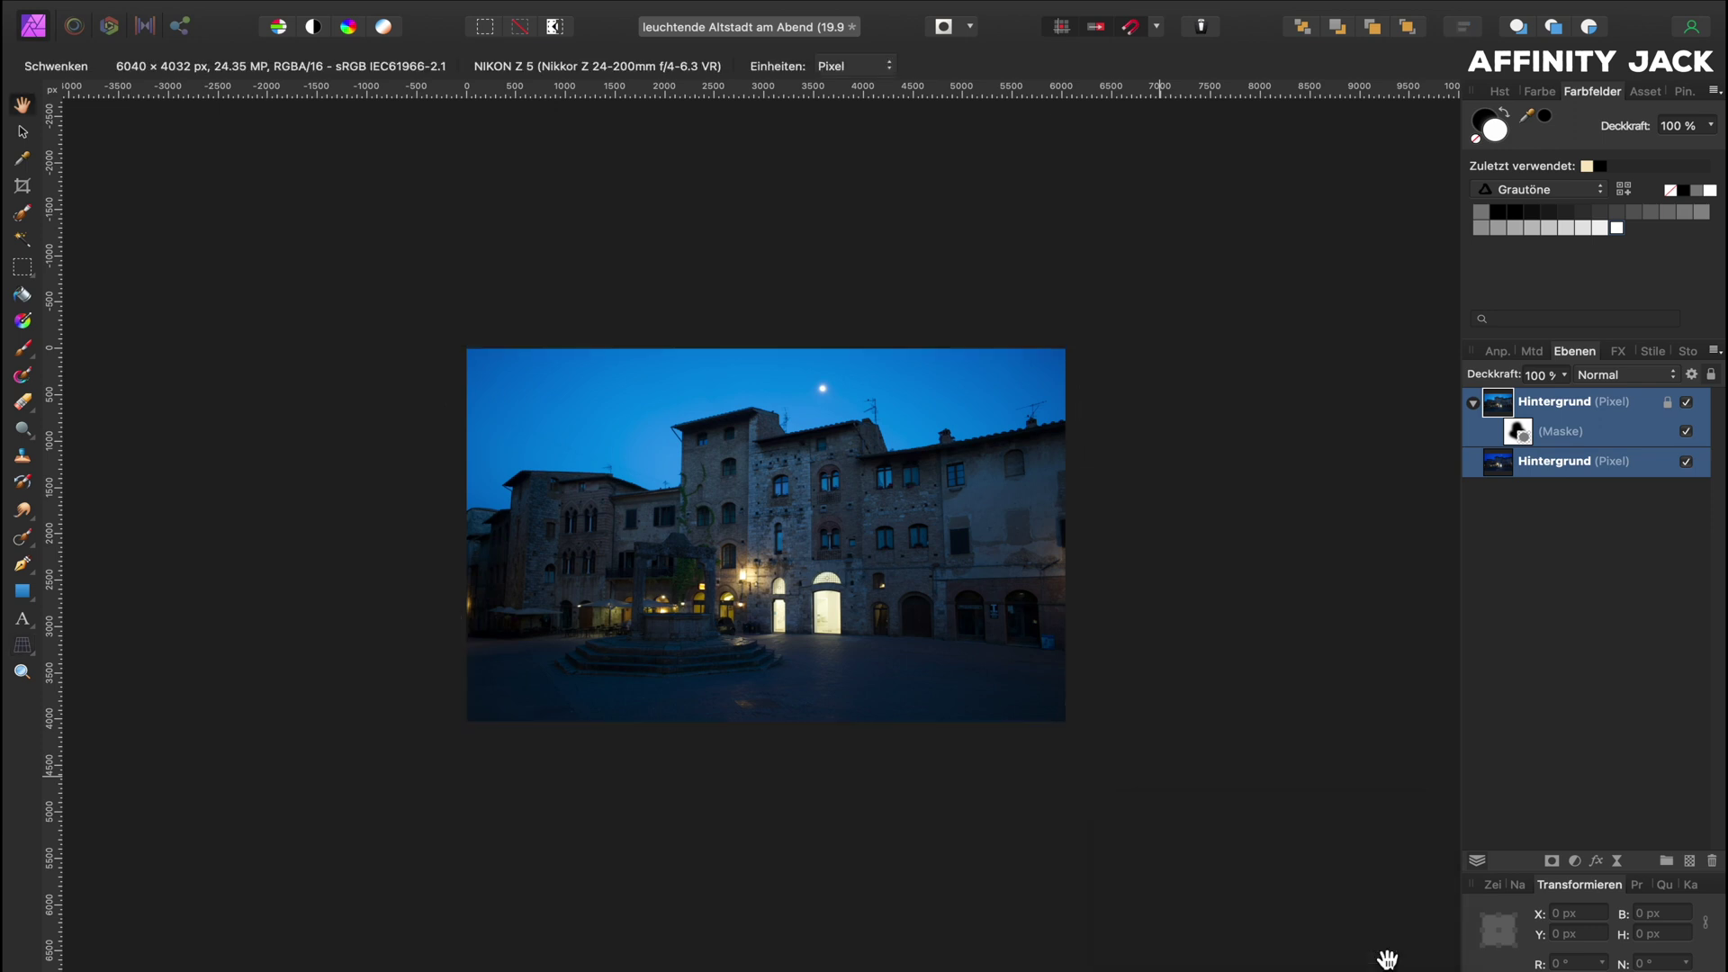
pyautogui.press('super+0')
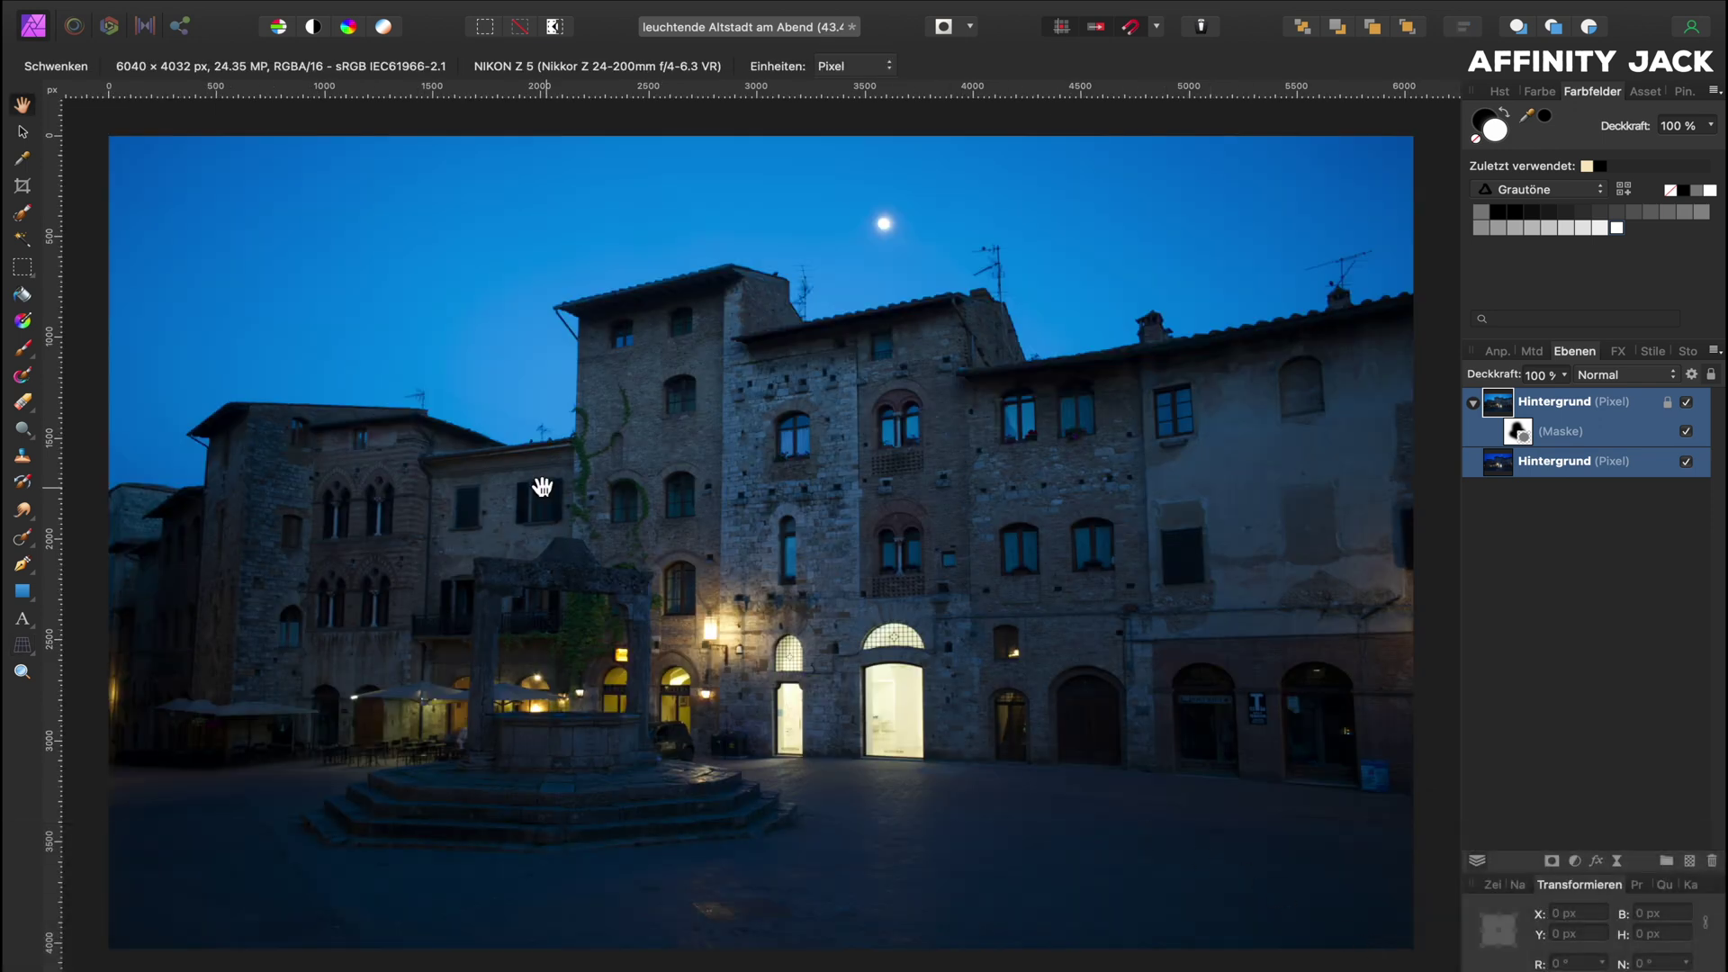
# Step: Crop to a 16:9 frame shifted slightly lower, trimming sky and foreground
pyautogui.click(23, 187)
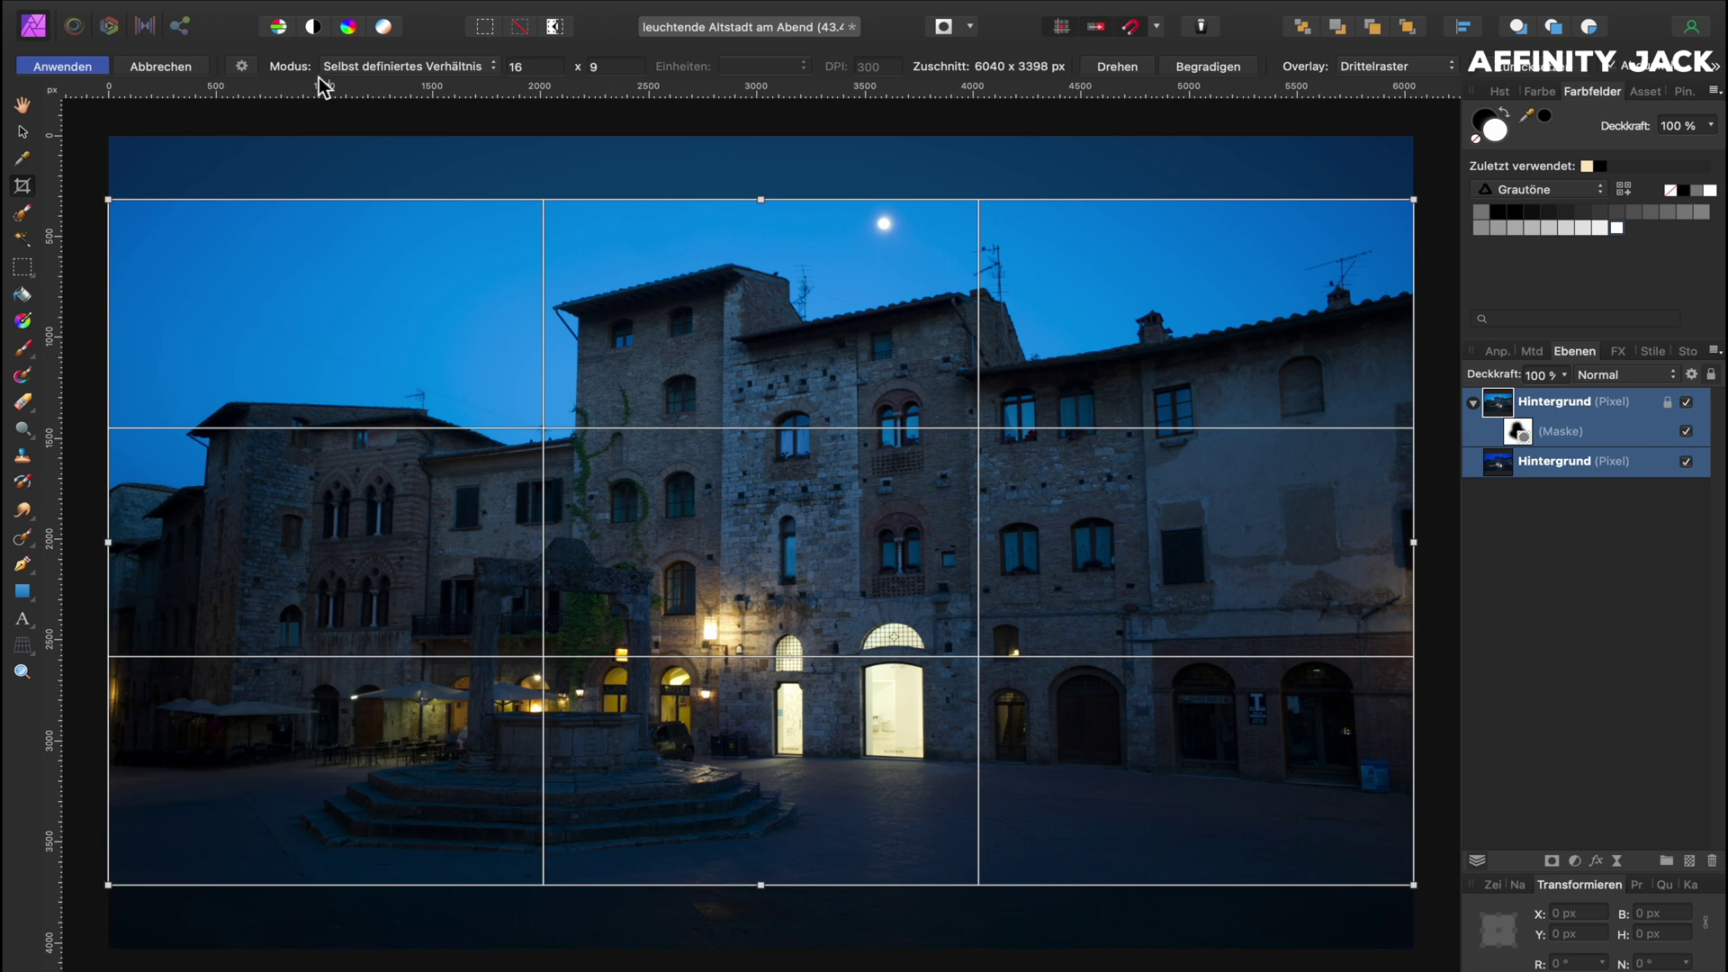
pyautogui.click(251, 66)
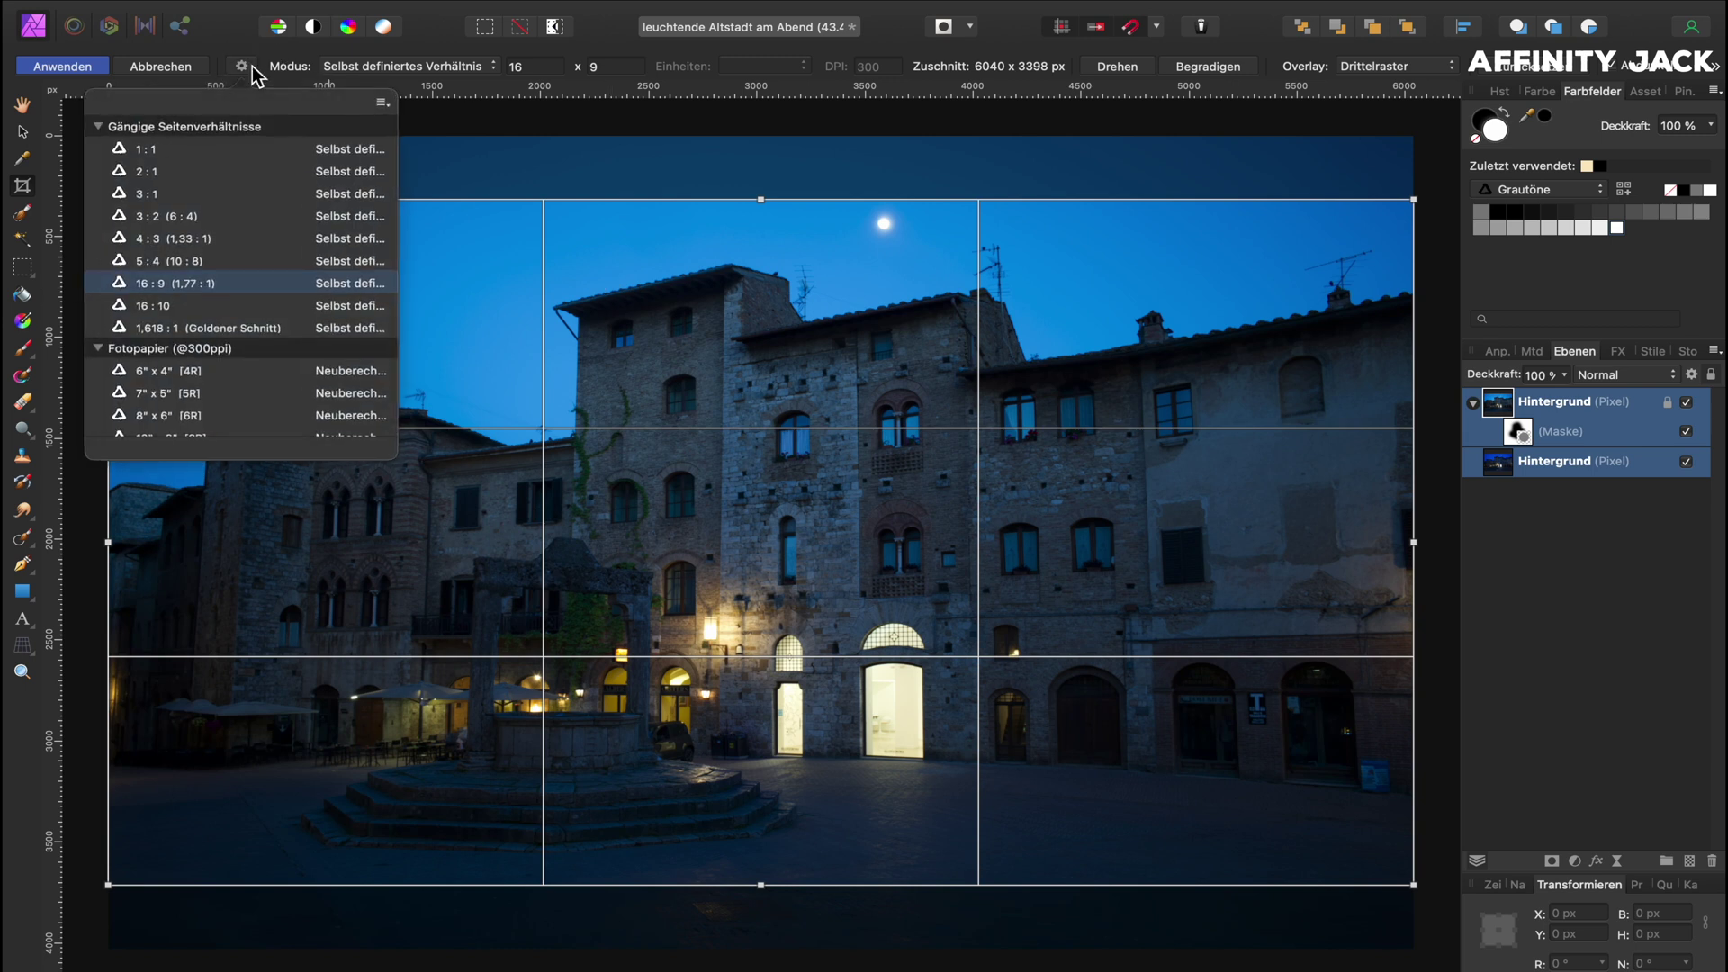
pyautogui.click(252, 67)
pyautogui.moveTo(656, 277); pyautogui.dragTo(657, 283)
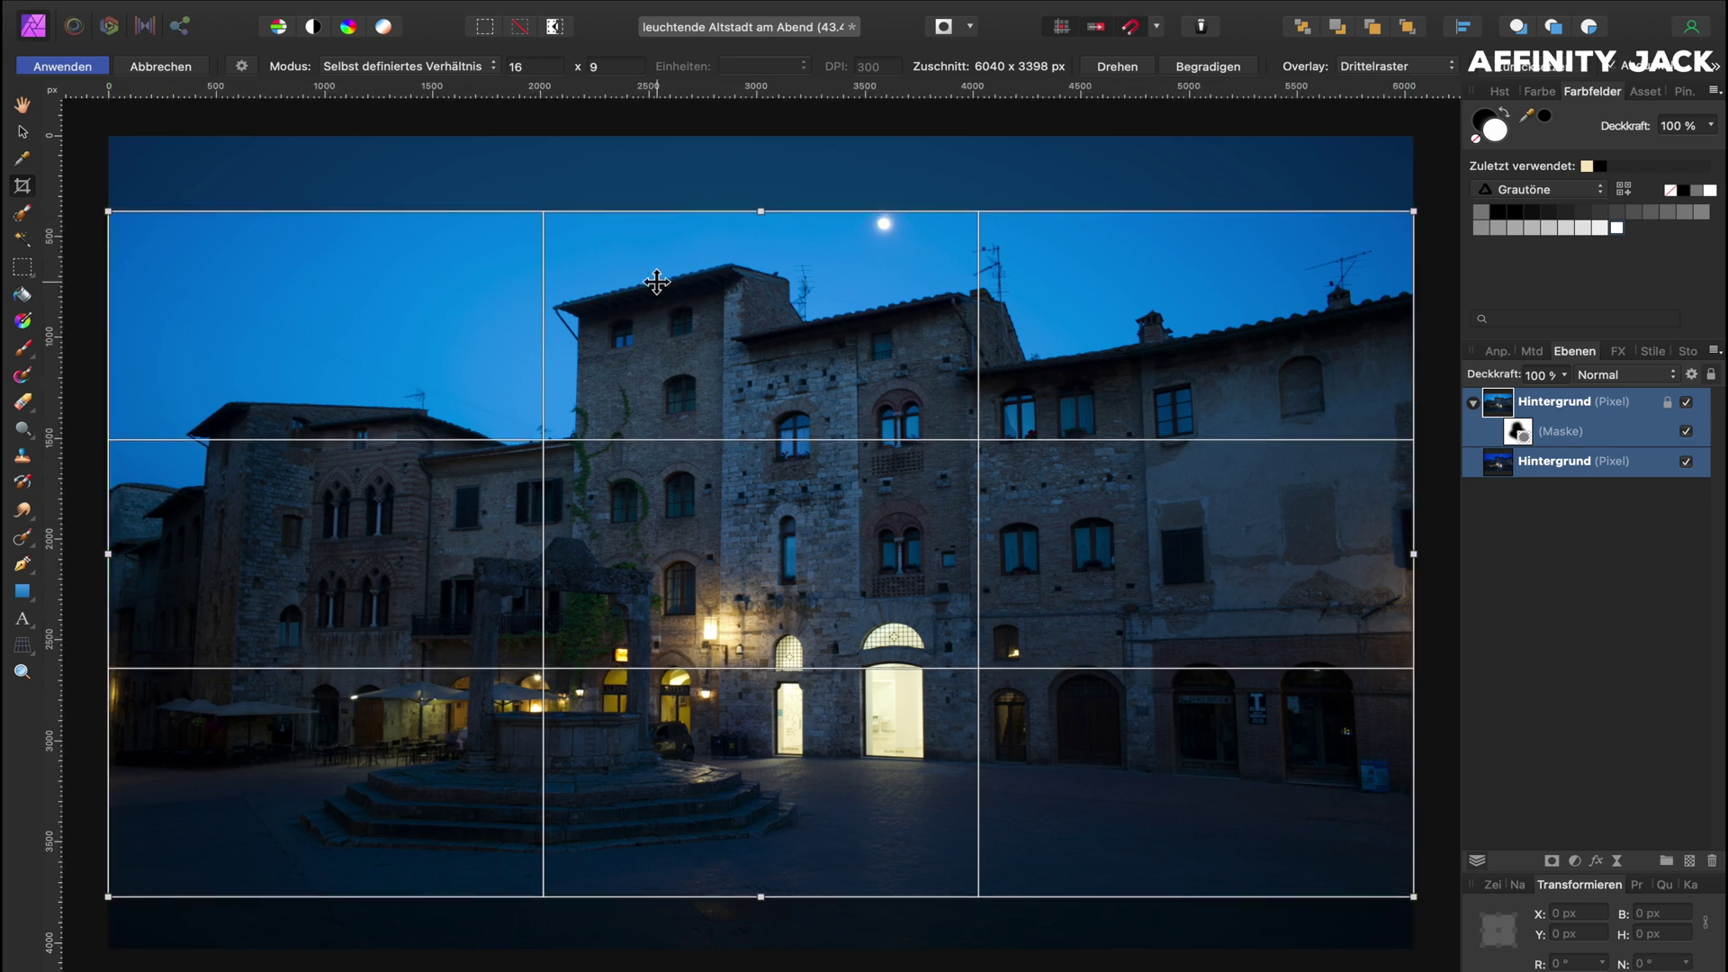
pyautogui.press('h')
pyautogui.press('super+0')
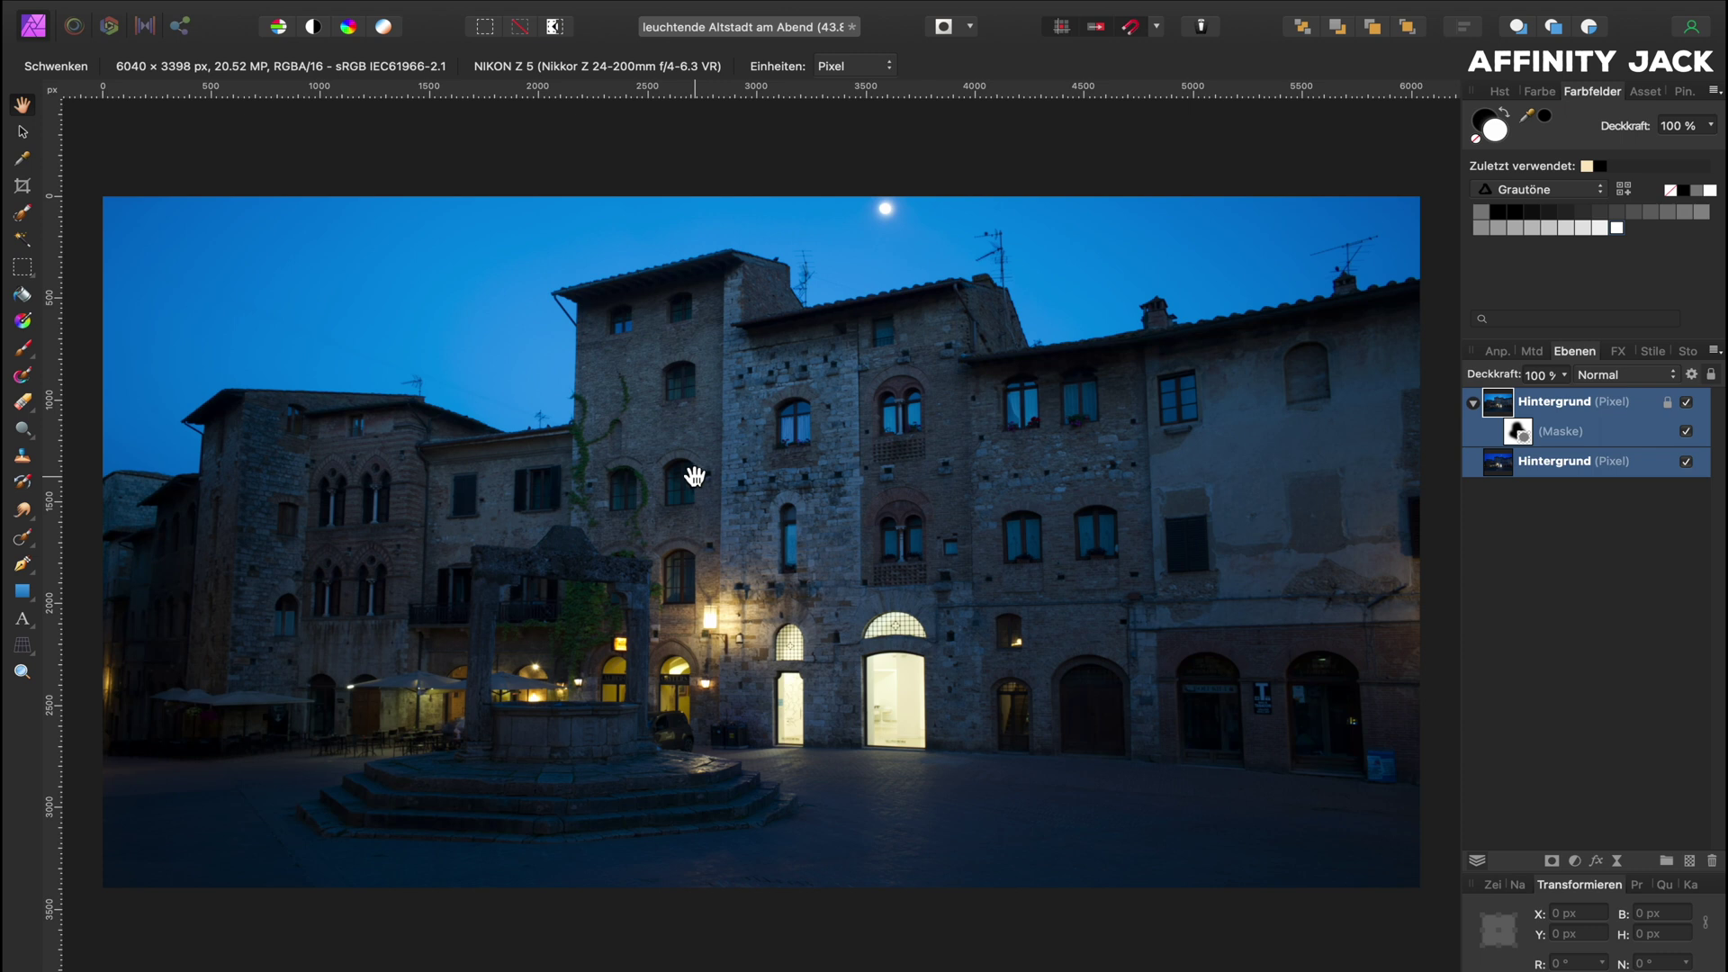
pyautogui.click(1501, 410)
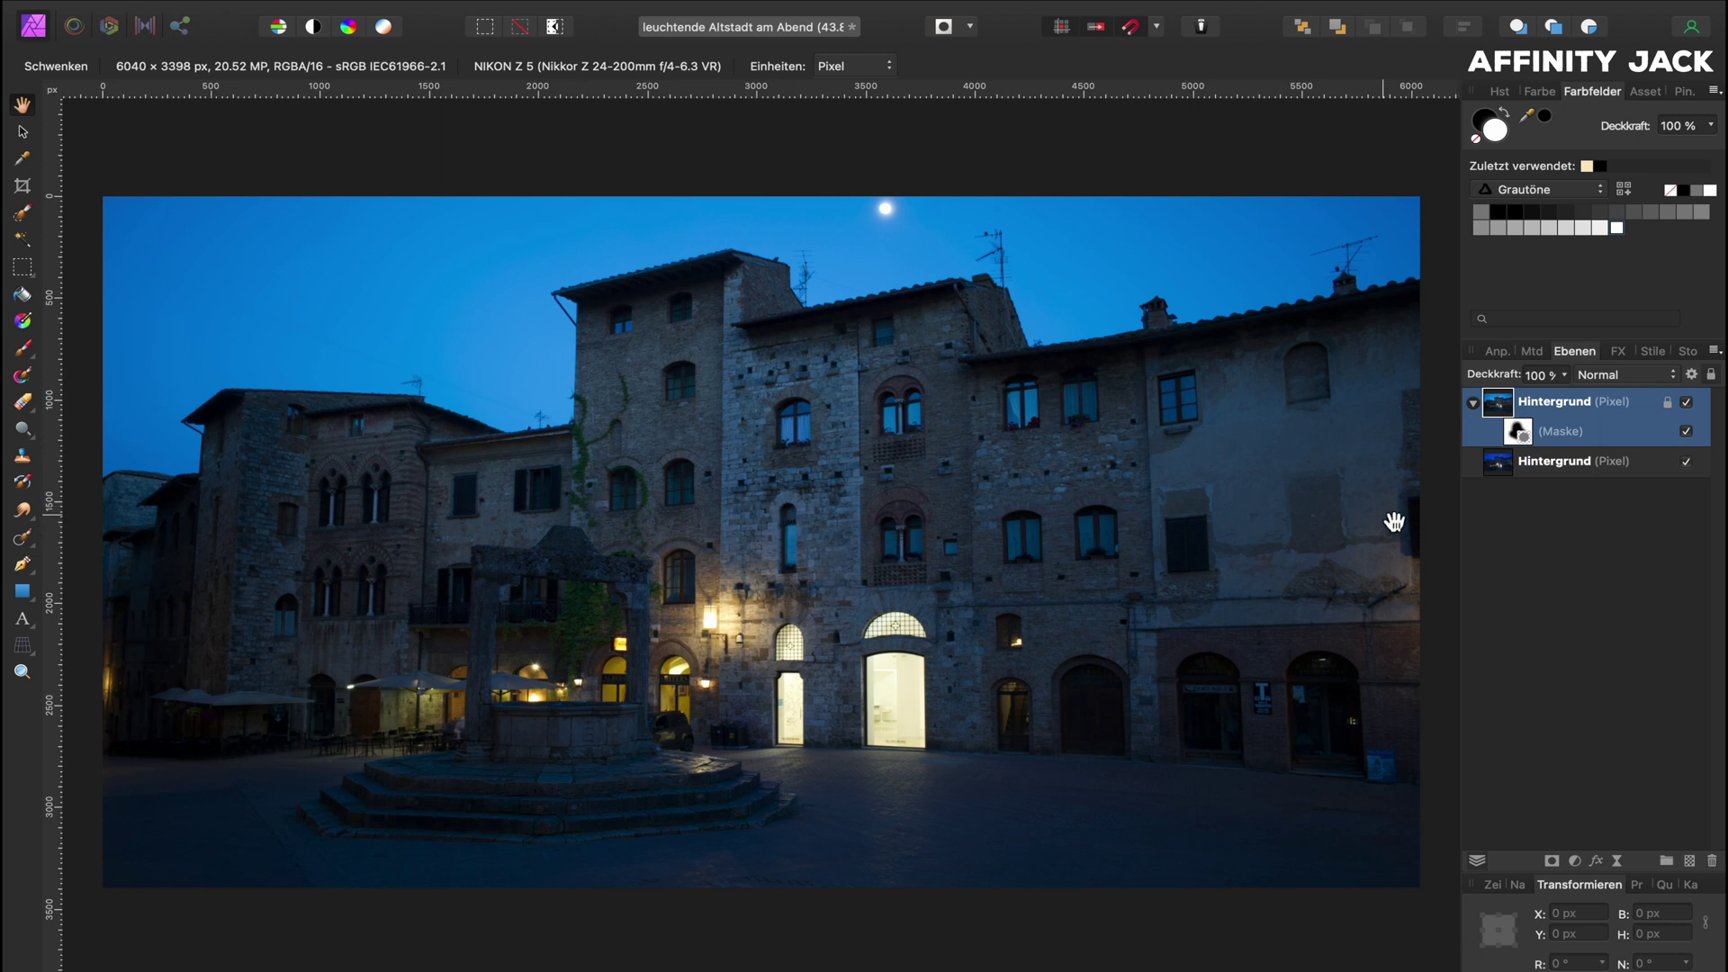
# Step: Add a Shadows/Highlights live filter with shadows 43% and highlights about -35%
pyautogui.click(1618, 861)
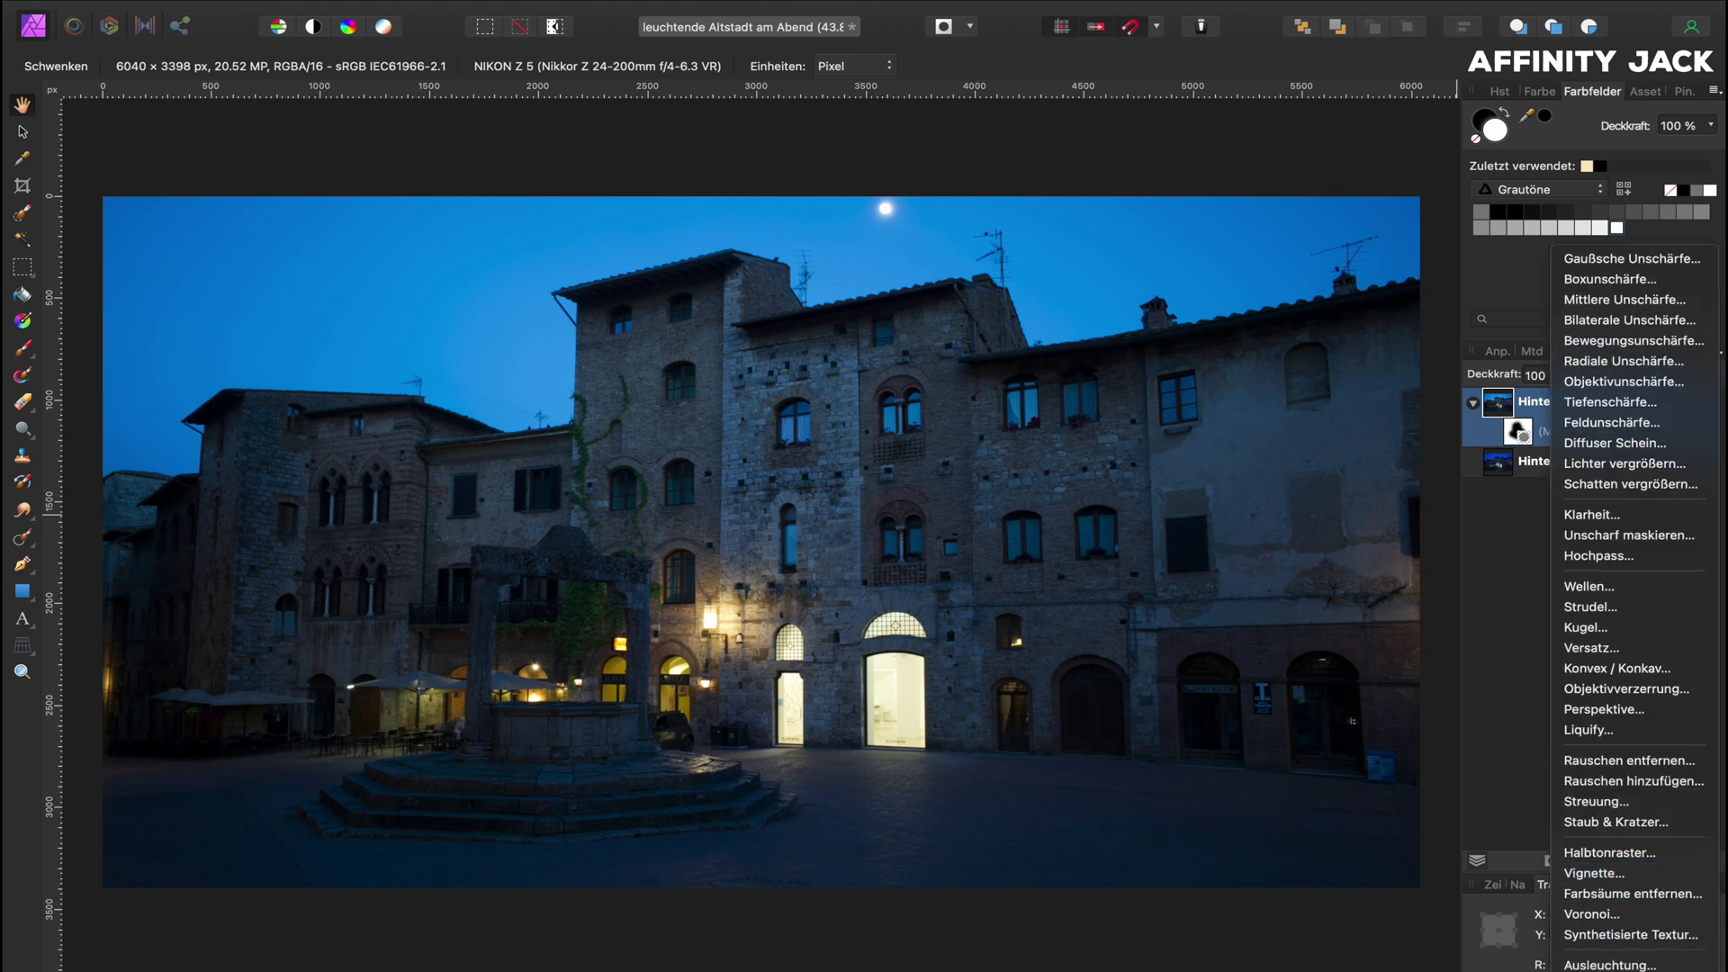
pyautogui.click(1620, 965)
pyautogui.moveTo(1066, 800)
pyautogui.mouseDown()
pyautogui.moveTo(1184, 801)
pyautogui.moveTo(1121, 813)
pyautogui.mouseUp()
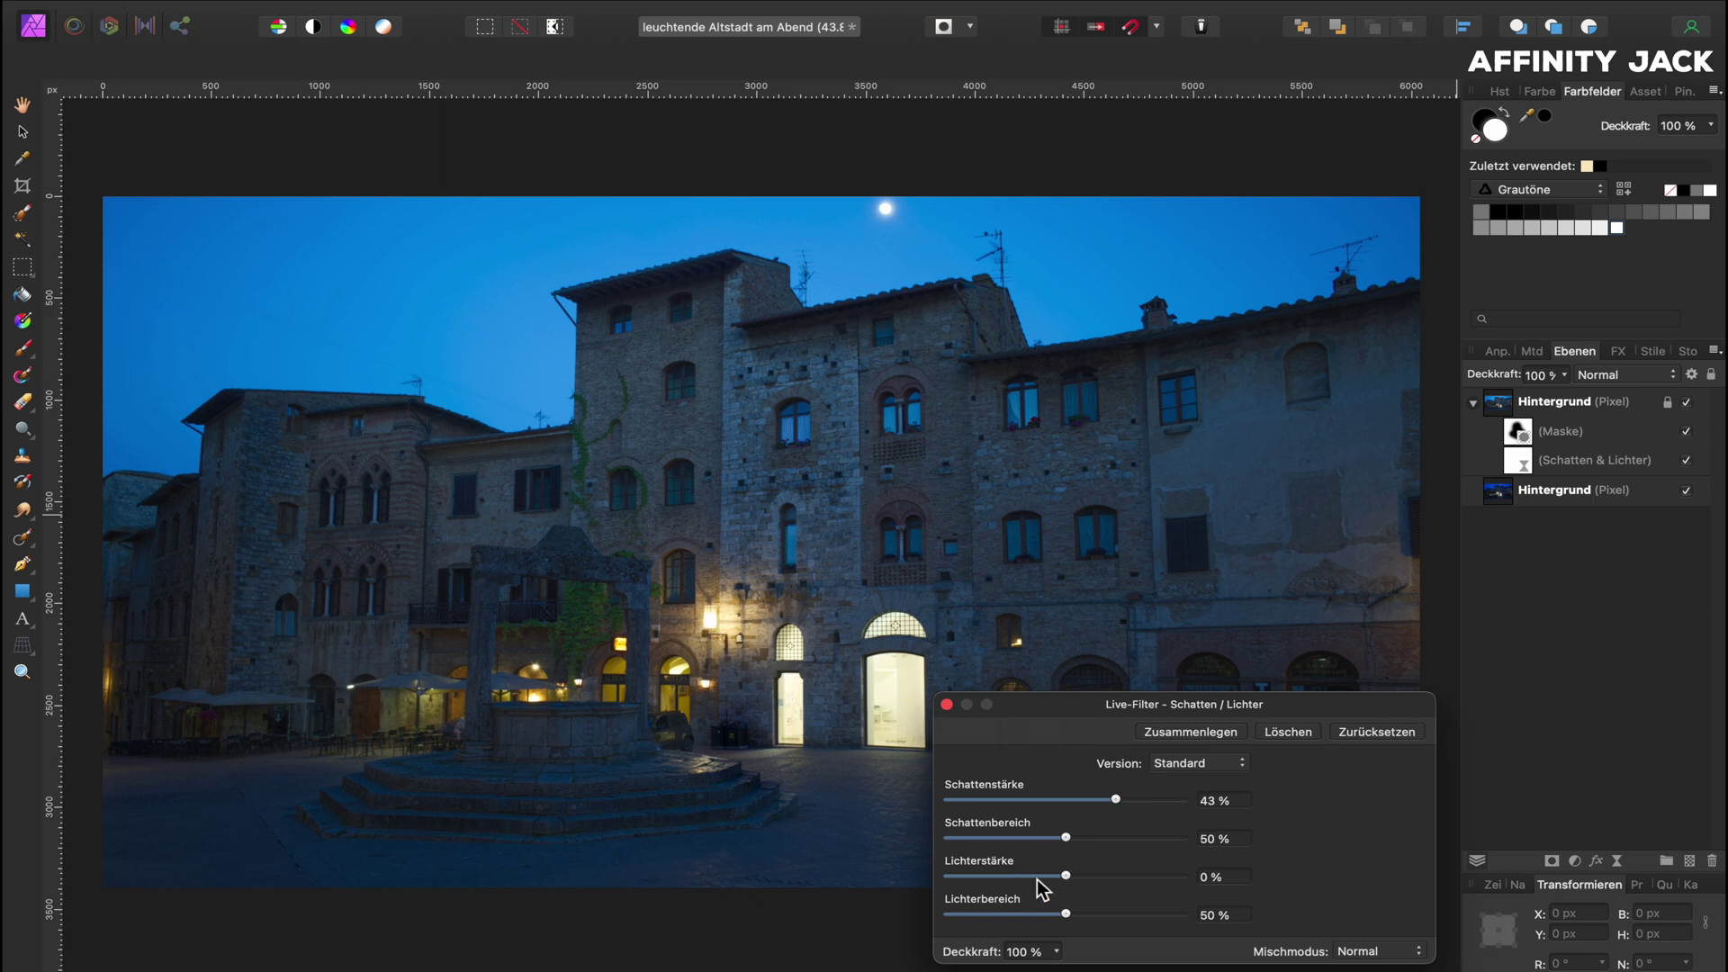
pyautogui.moveTo(1069, 875); pyautogui.dragTo(1024, 874)
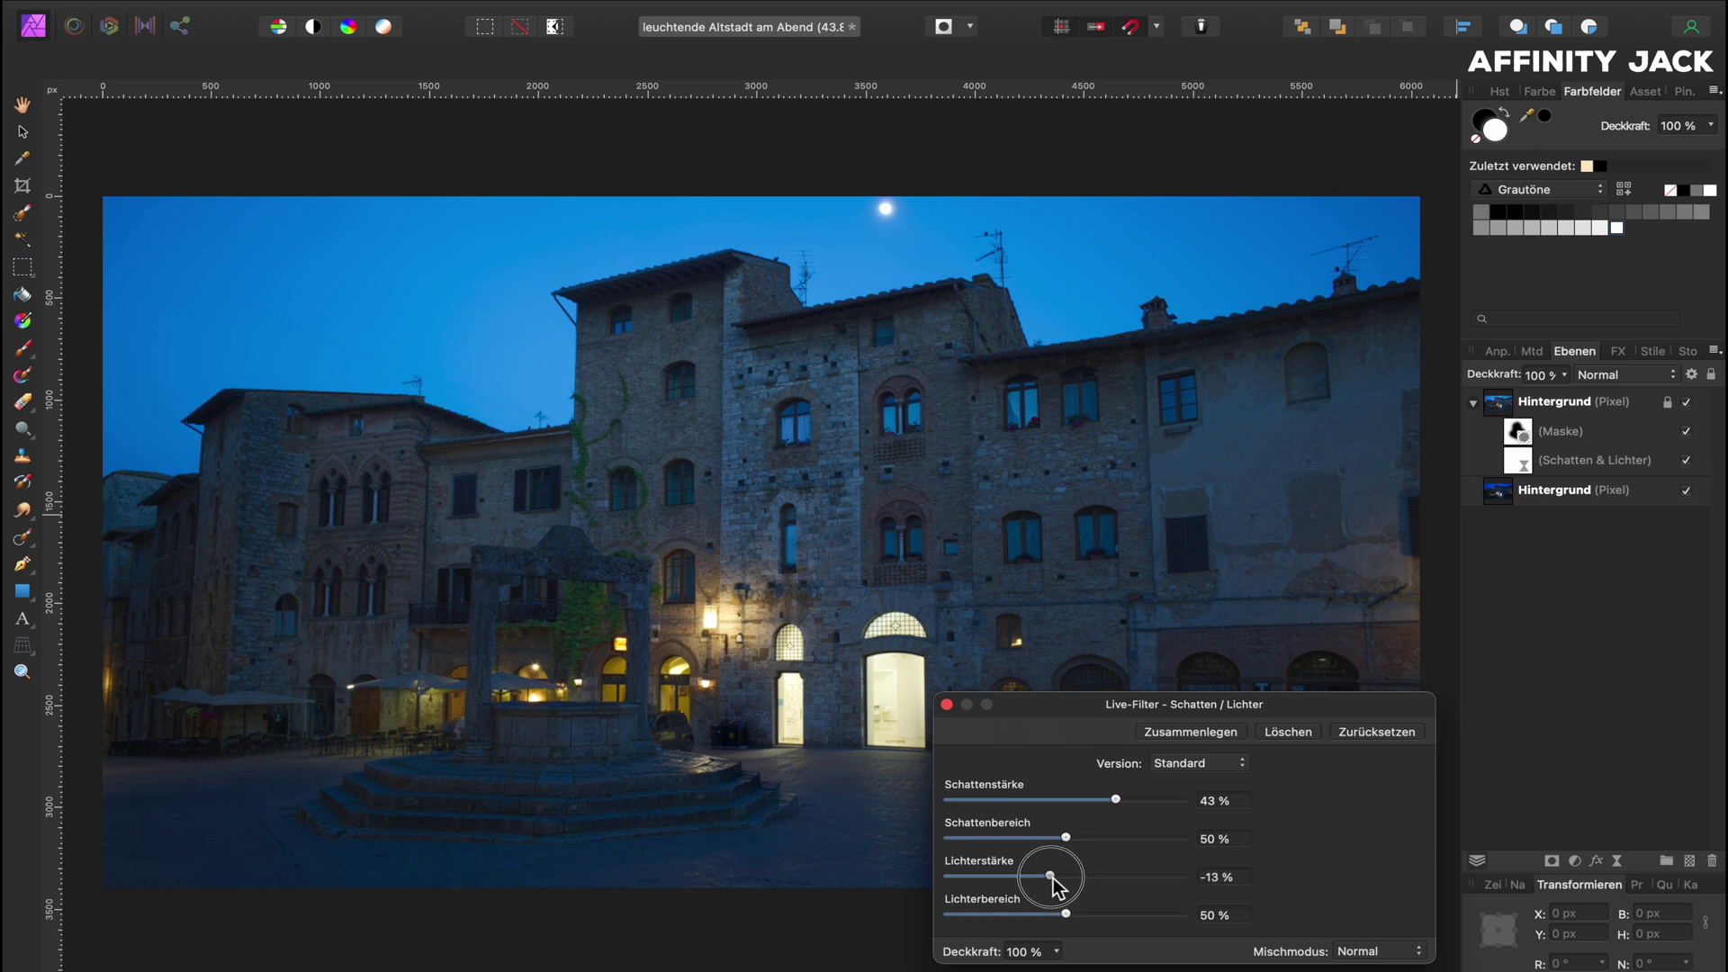
pyautogui.moveTo(1028, 887); pyautogui.dragTo(1030, 887)
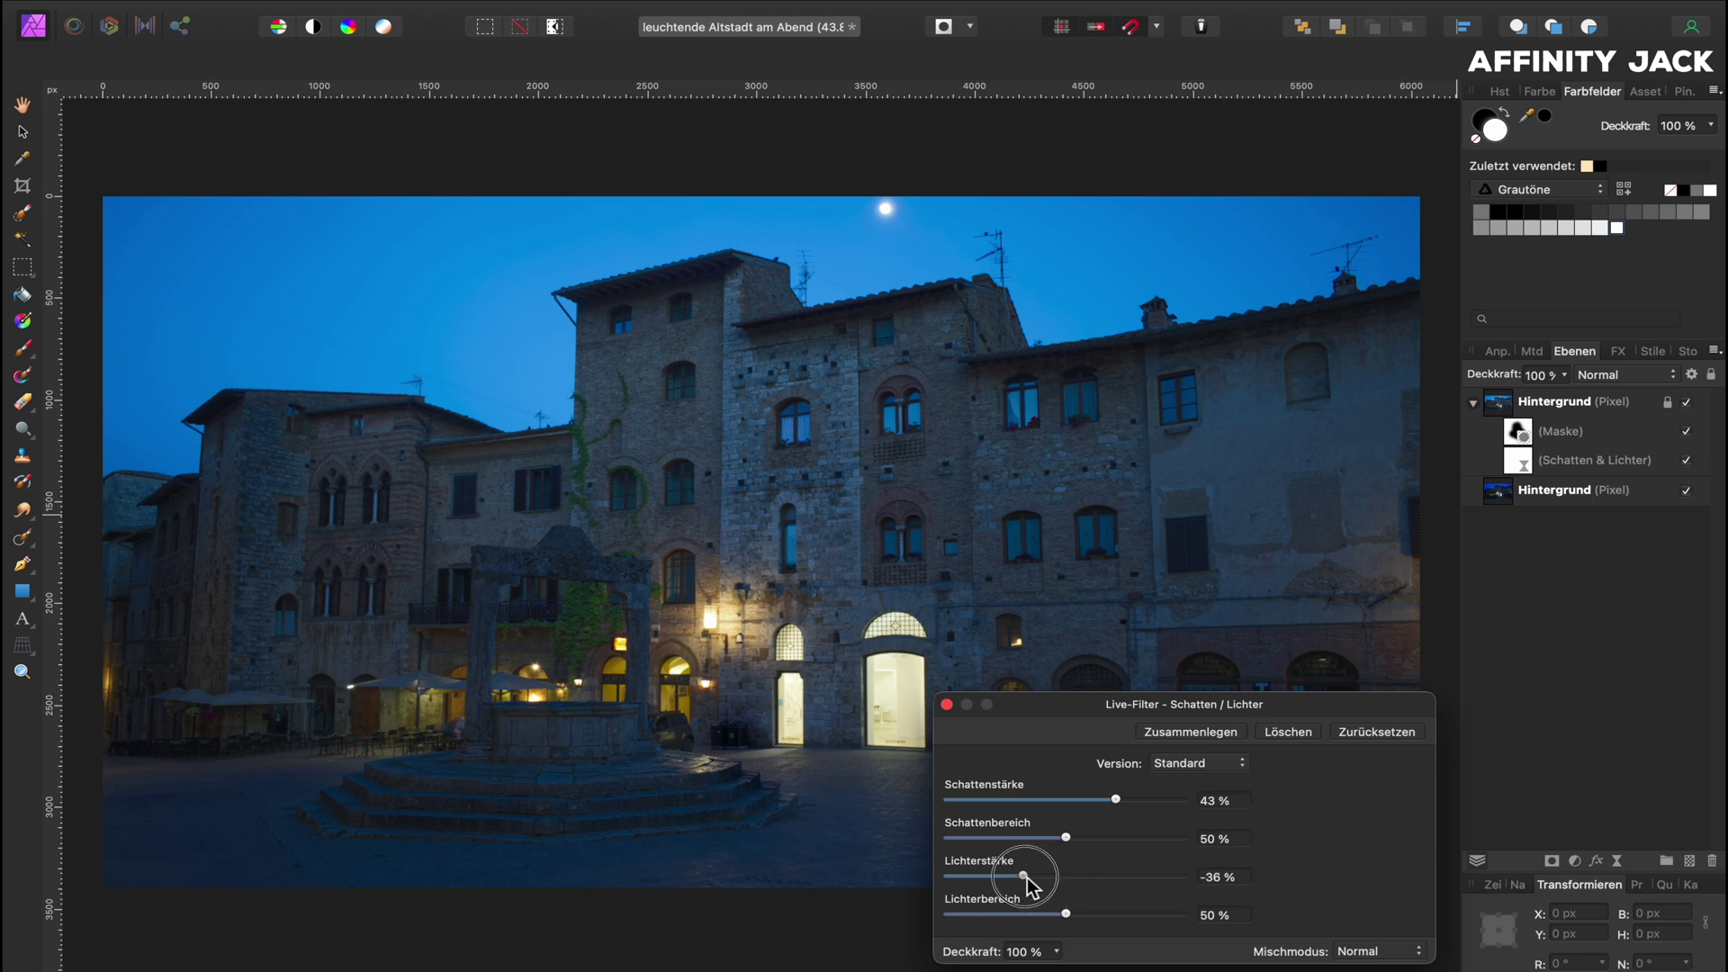
pyautogui.click(949, 705)
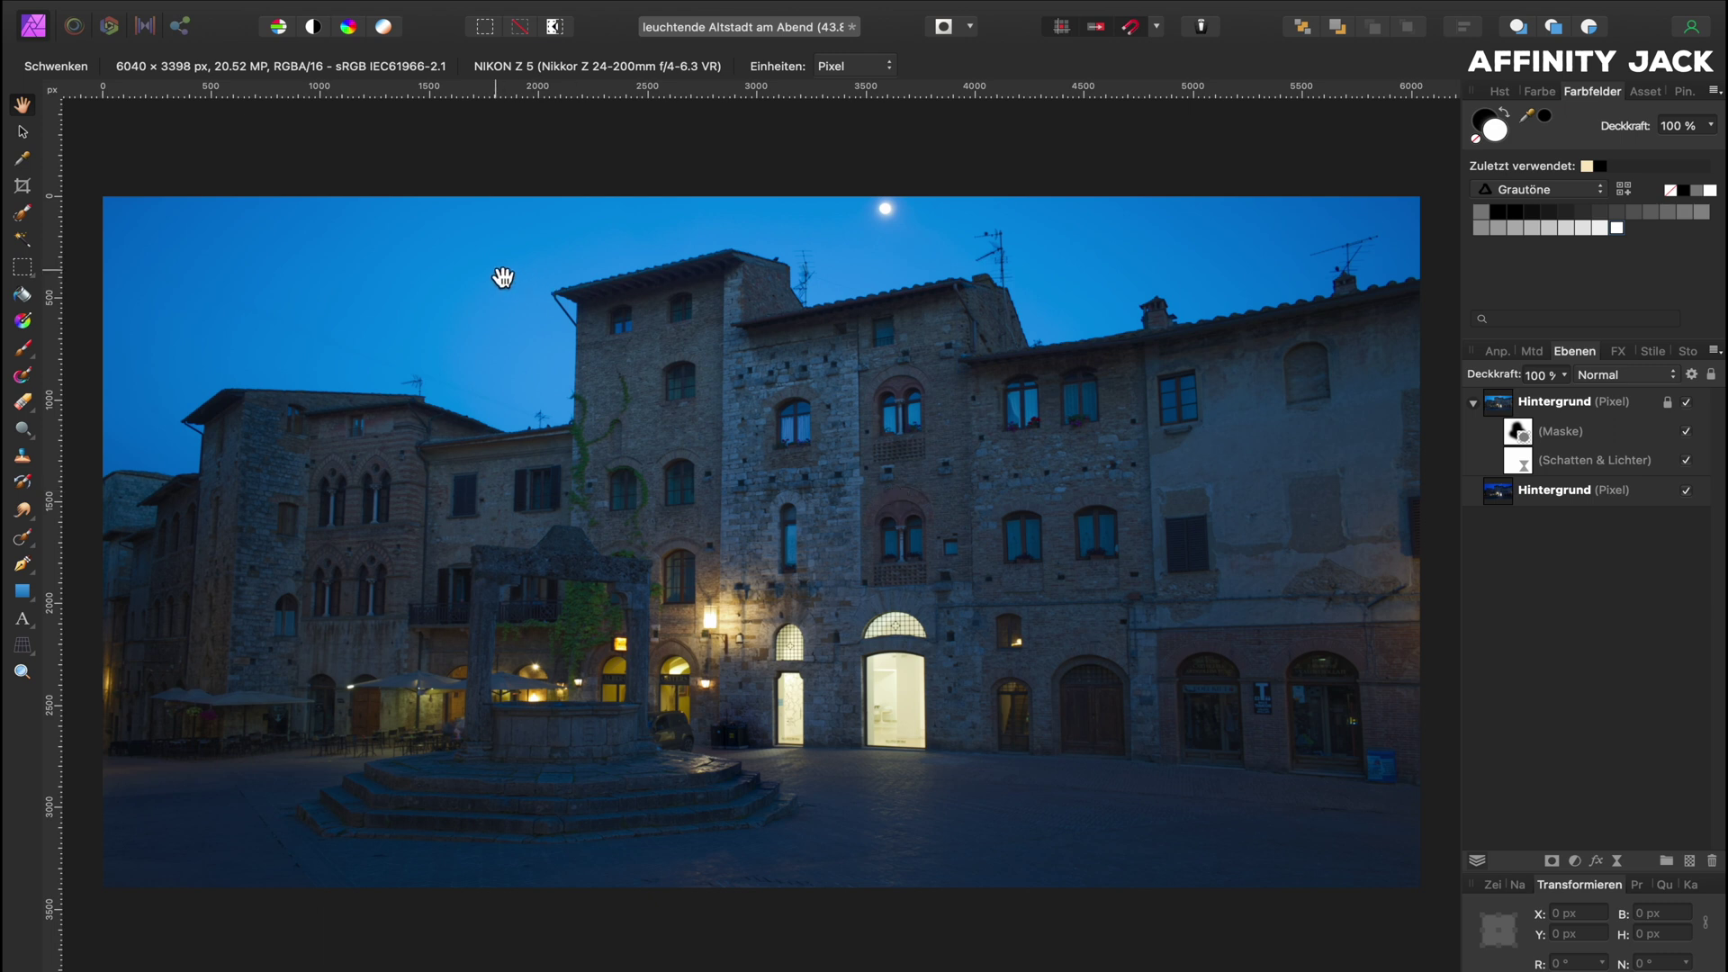
# Step: Brush a selection over the sky above the rooftops with the Selection Brush
pyautogui.press('w')
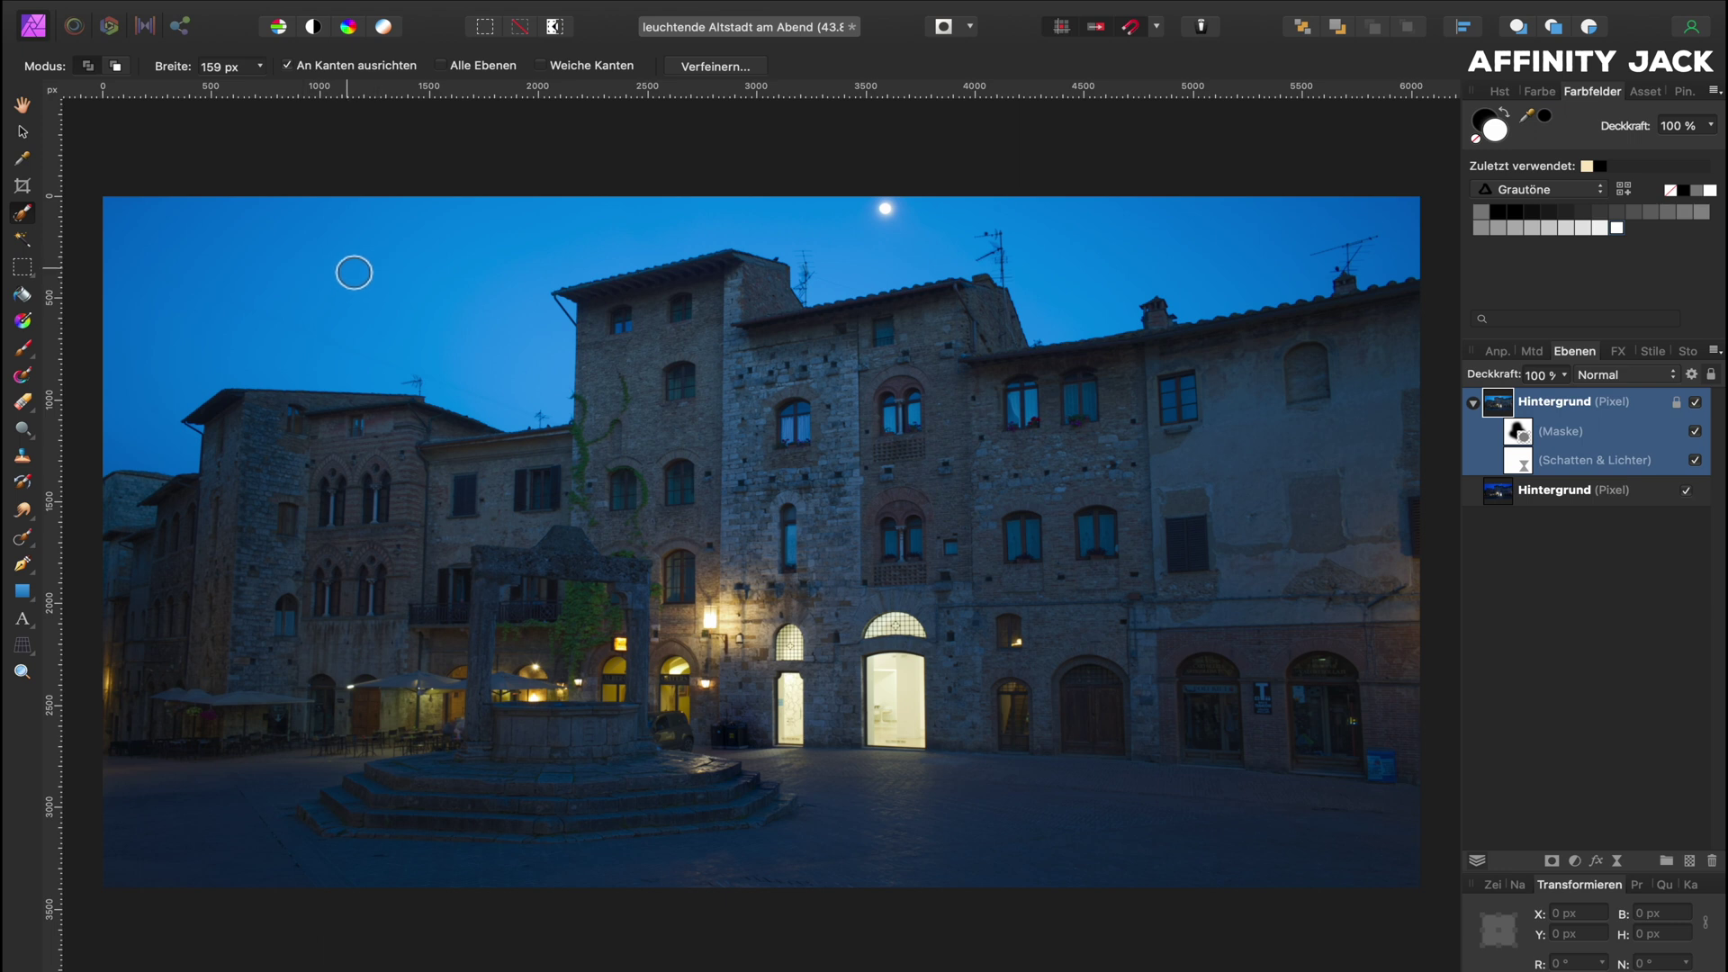
pyautogui.click(137, 216)
pyautogui.moveTo(137, 216); pyautogui.dragTo(156, 220)
pyautogui.scroll(1, 485, 365)
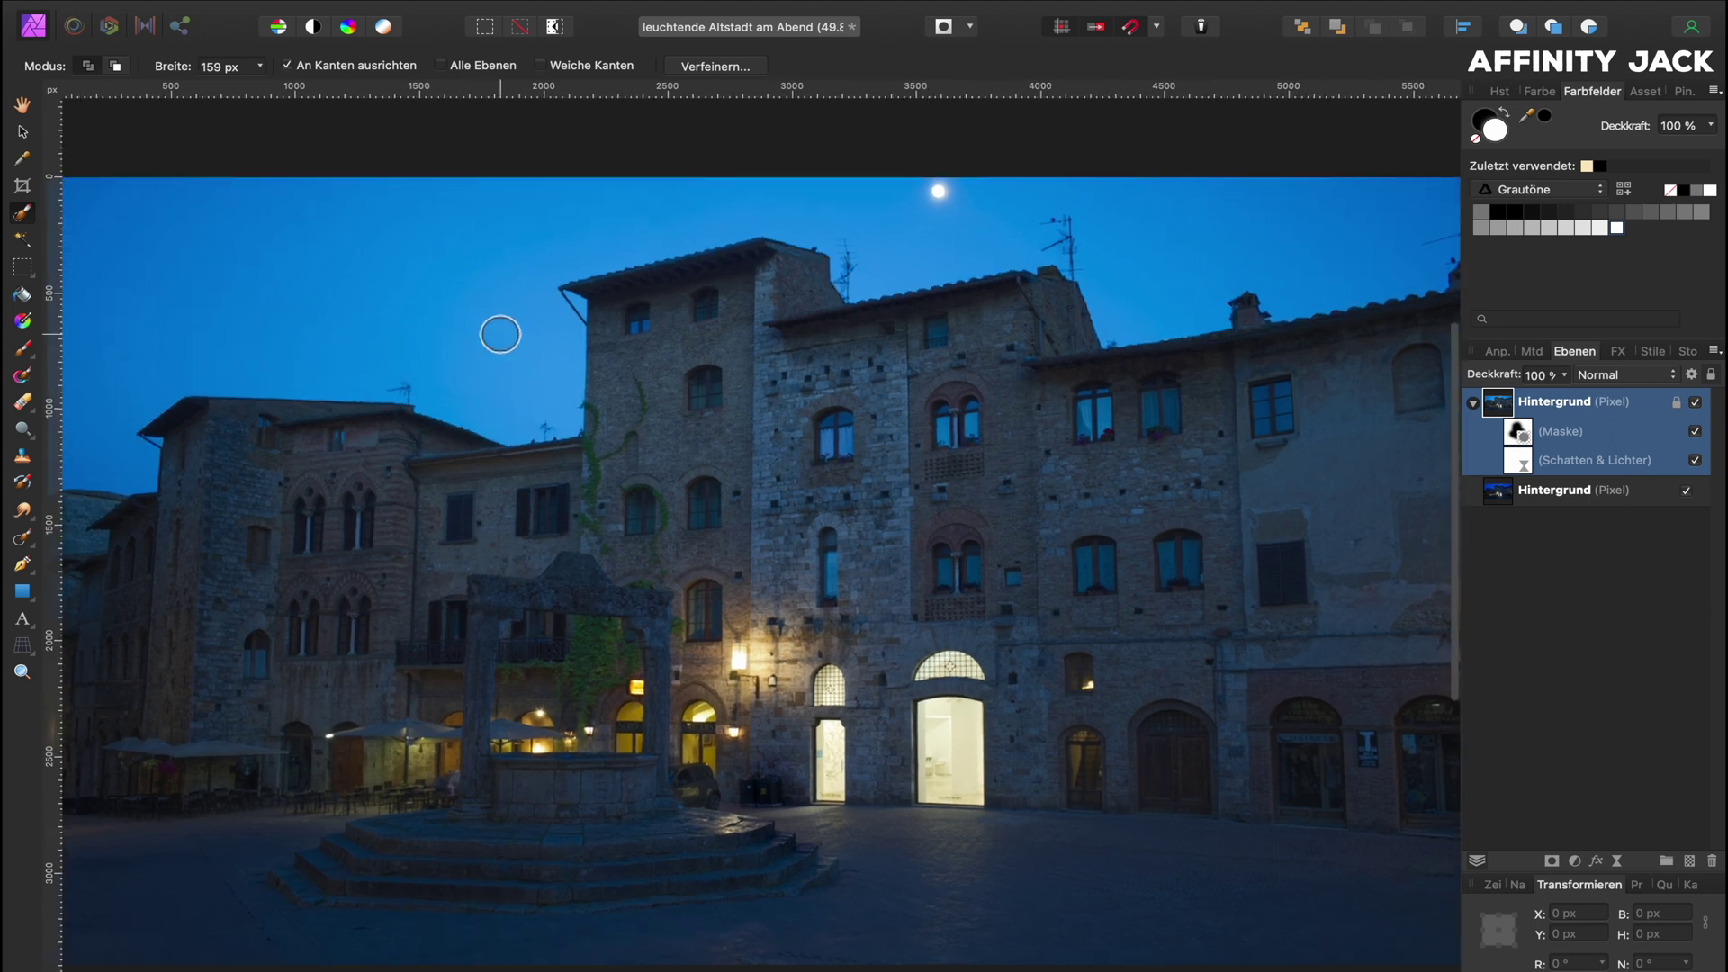
pyautogui.scroll(1, 499, 334)
pyautogui.scroll(2, 499, 334)
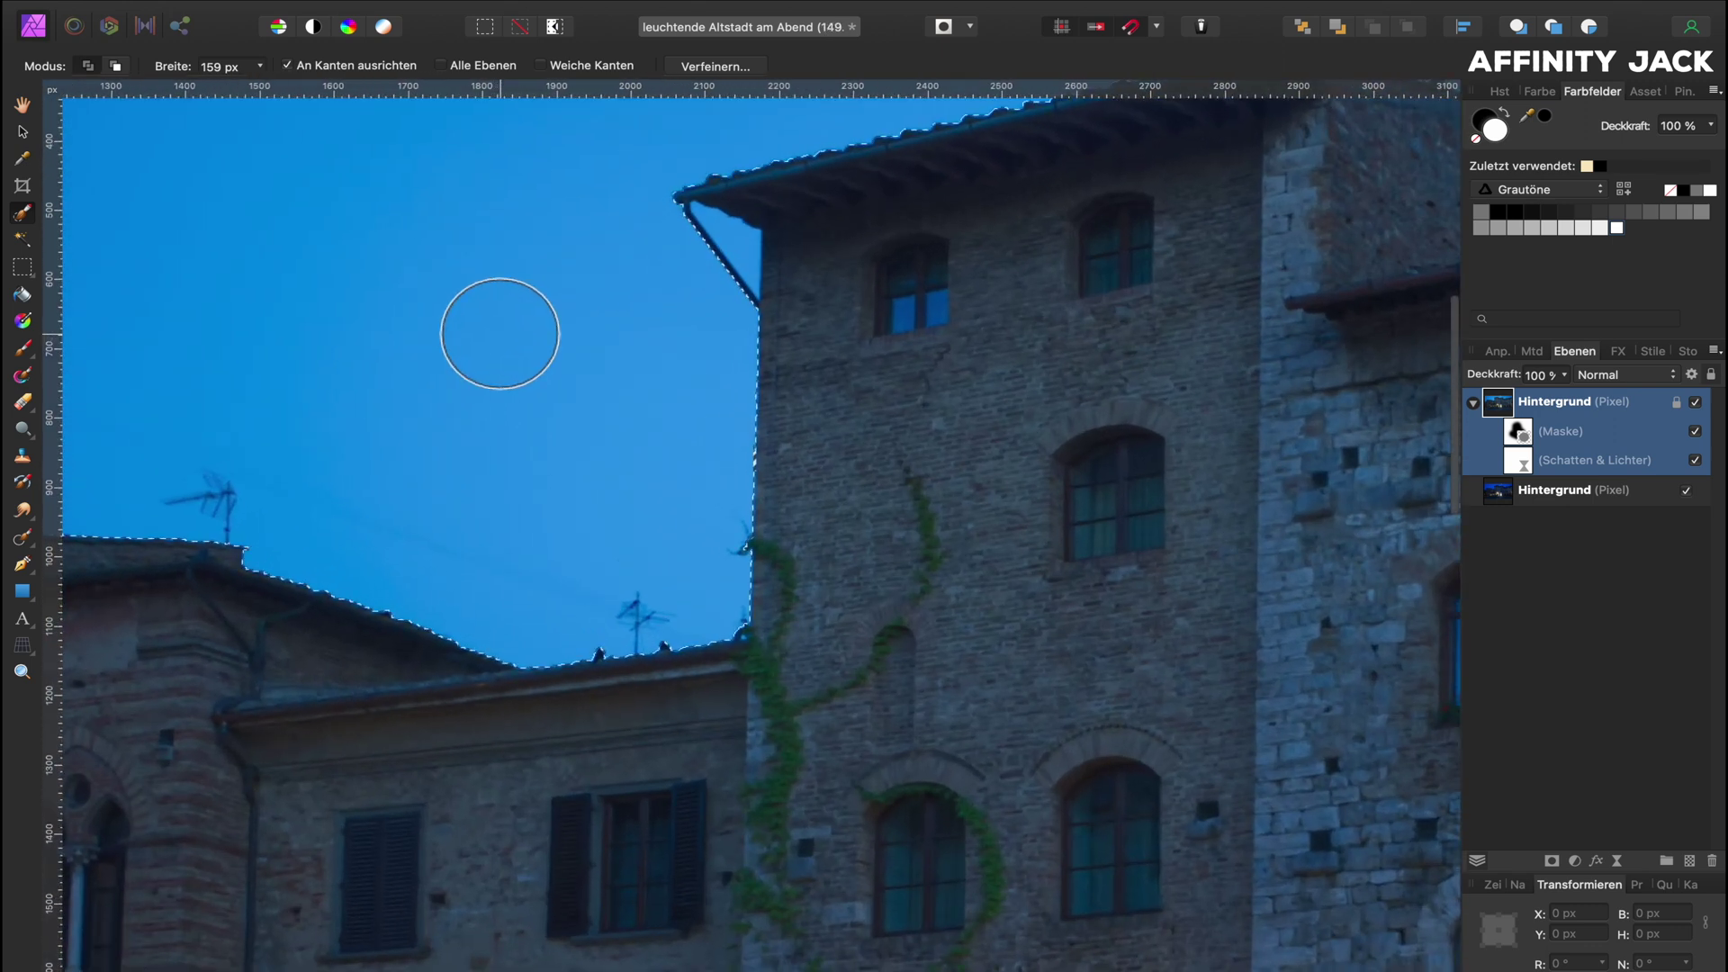
pyautogui.scroll(1, 500, 334)
pyautogui.scroll(2, 499, 334)
pyautogui.moveTo(500, 334); pyautogui.dragTo(483, 338)
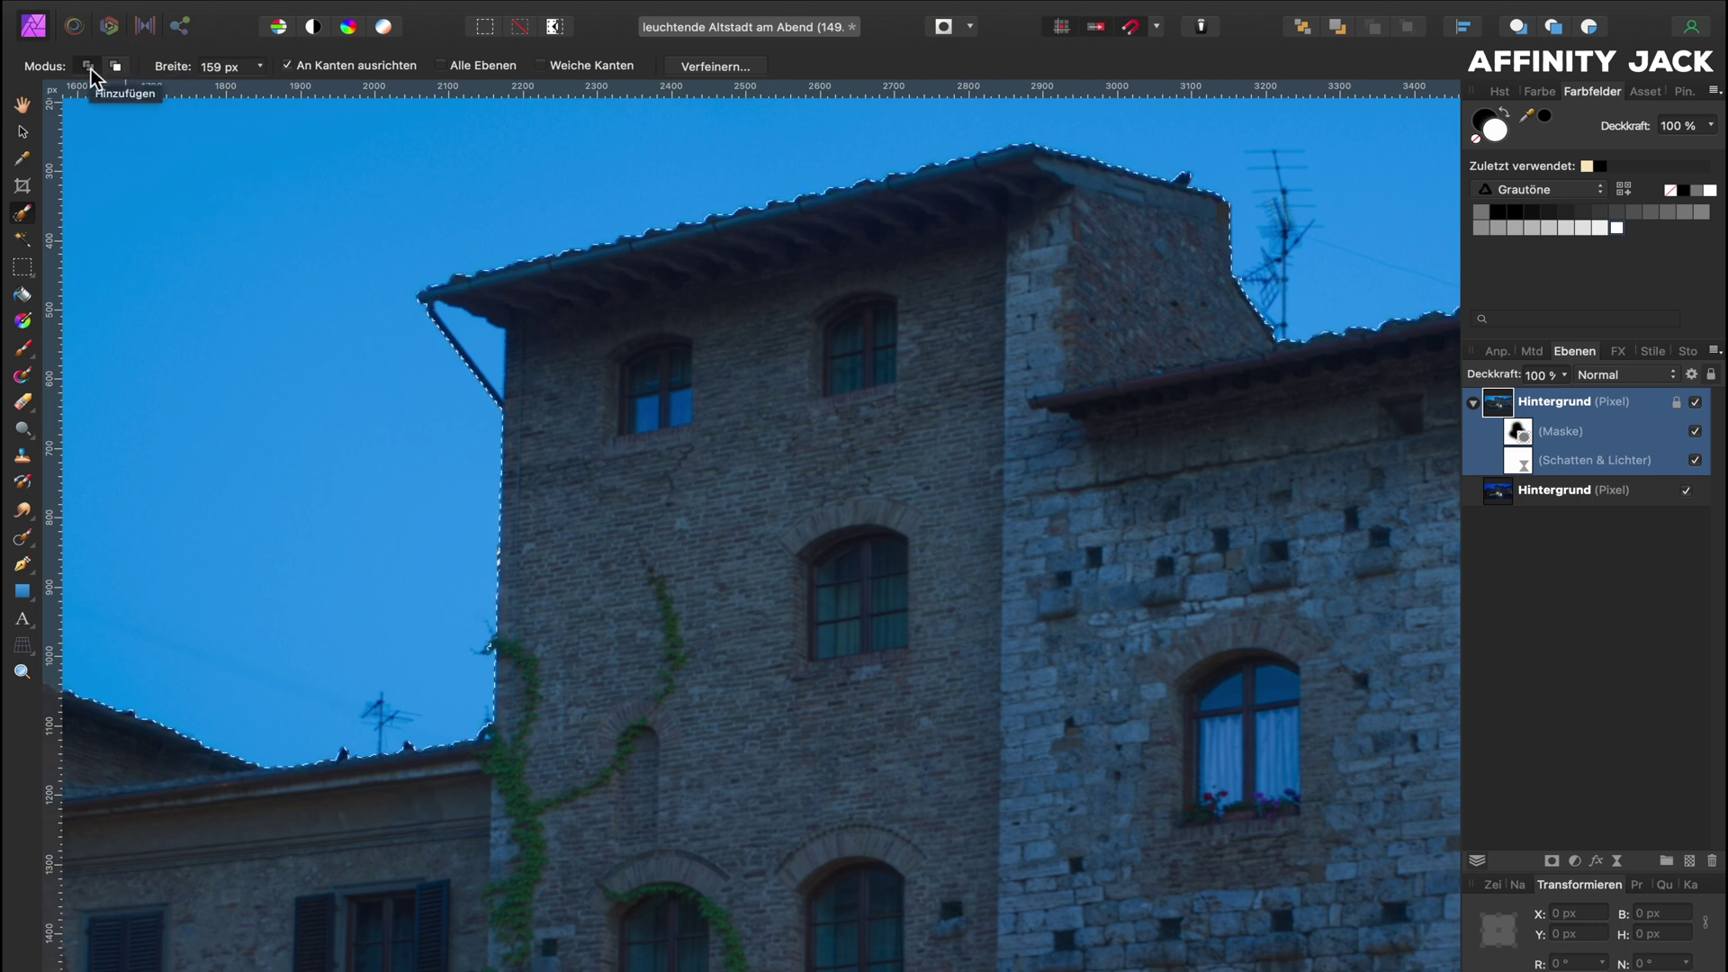
# Step: Add the small sky triangle under the roof with a ~75 px brush and review the selection
pyautogui.click(486, 349)
pyautogui.moveTo(486, 349)
pyautogui.mouseDown()
pyautogui.moveTo(410, 349)
pyautogui.moveTo(481, 354)
pyautogui.mouseUp()
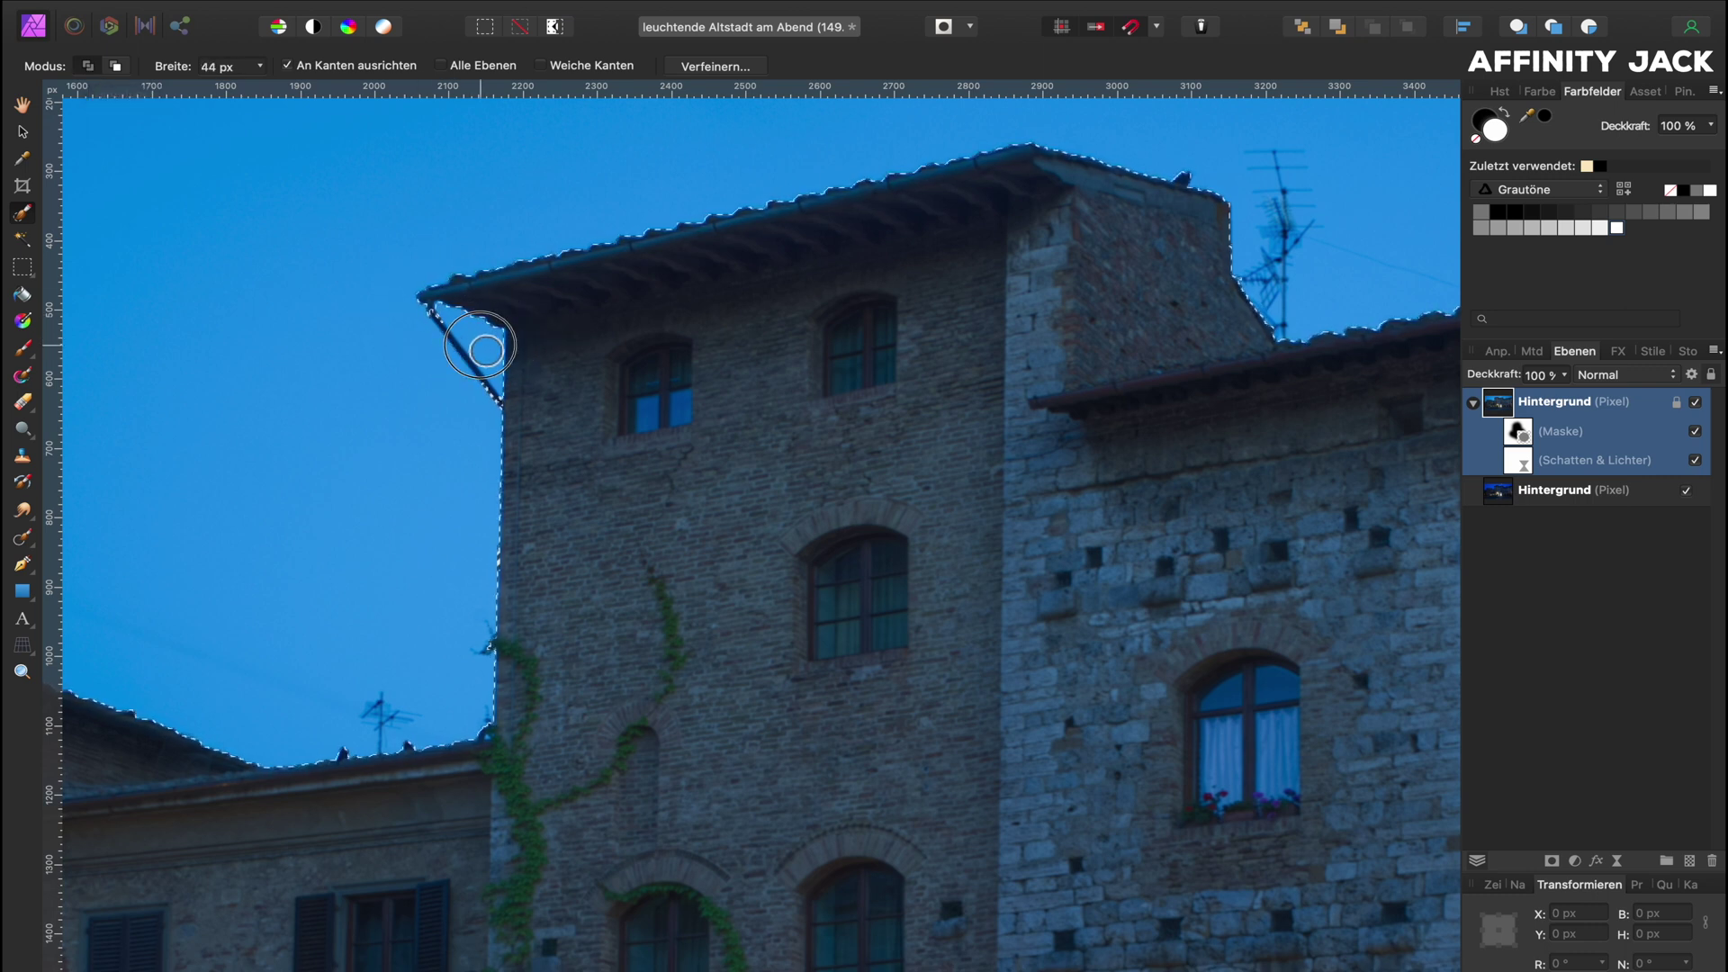
pyautogui.scroll(-3, 481, 346)
pyautogui.hscroll(-5, 480, 346)
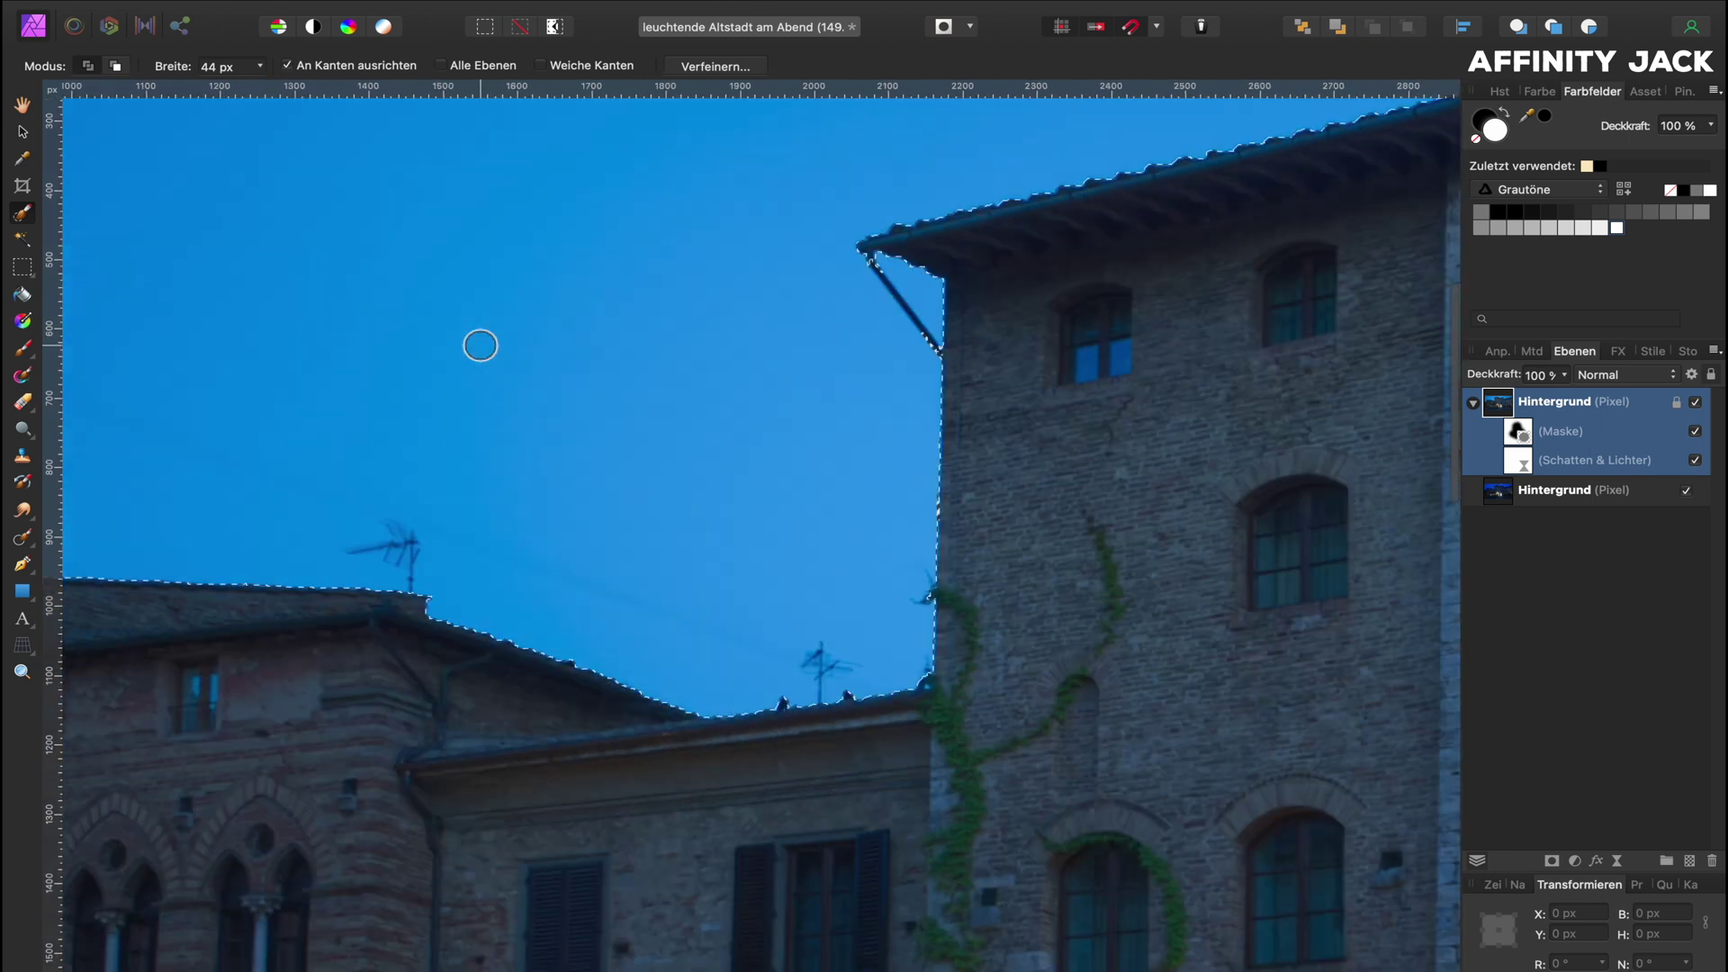
pyautogui.hscroll(-5, 480, 345)
pyautogui.hscroll(-5, 481, 346)
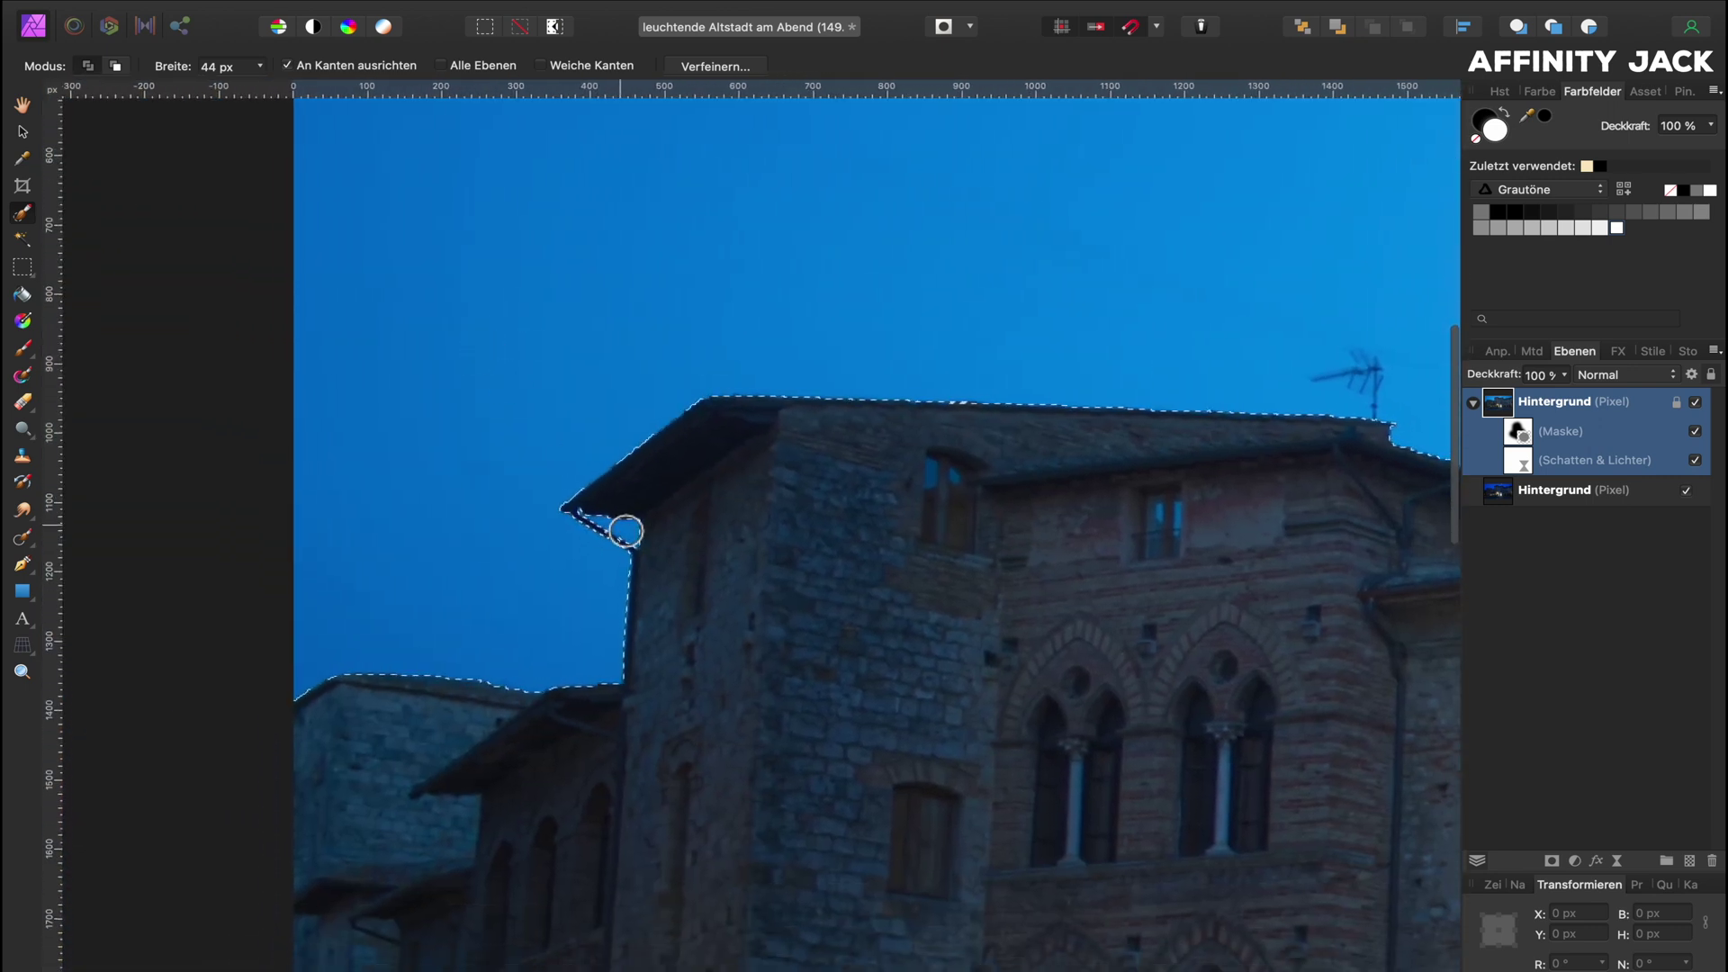
pyautogui.scroll(-1, 616, 534)
pyautogui.hscroll(-3, 616, 535)
pyautogui.hscroll(3, 613, 536)
pyautogui.hscroll(8, 613, 536)
pyautogui.scroll(1, 613, 536)
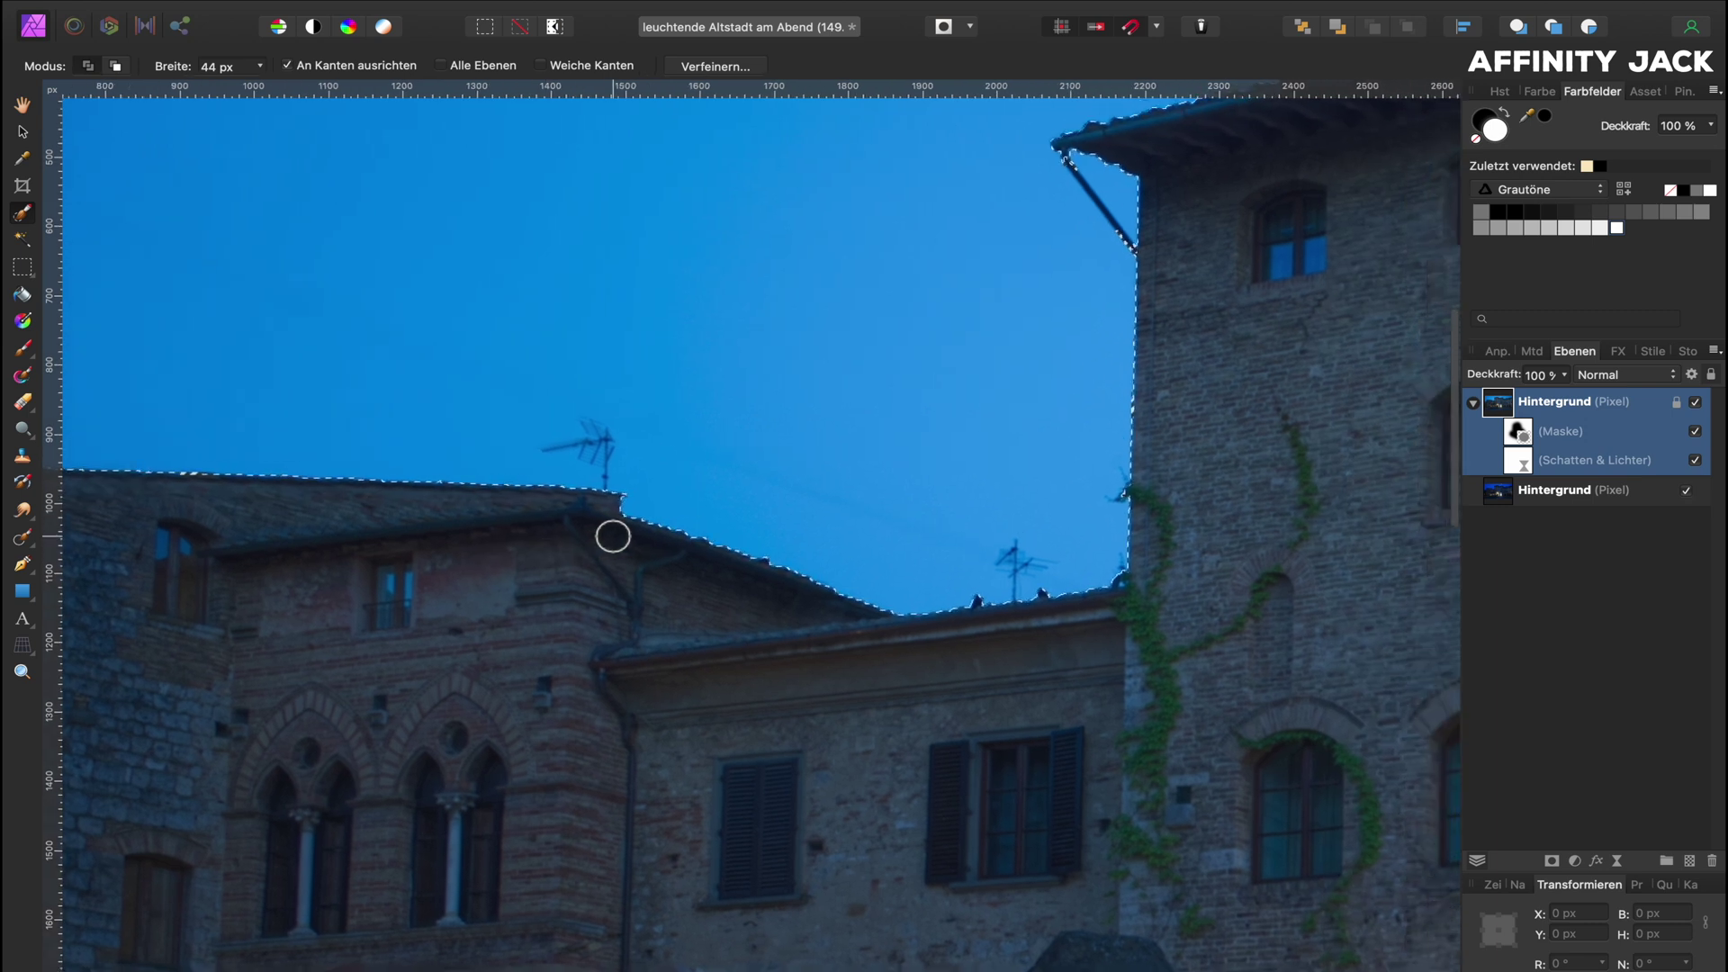
pyautogui.hscroll(9, 612, 537)
pyautogui.scroll(1, 613, 537)
pyautogui.hscroll(3, 613, 537)
pyautogui.scroll(2, 613, 537)
pyautogui.hscroll(5, 613, 536)
pyautogui.scroll(2, 613, 536)
pyautogui.hscroll(4, 613, 537)
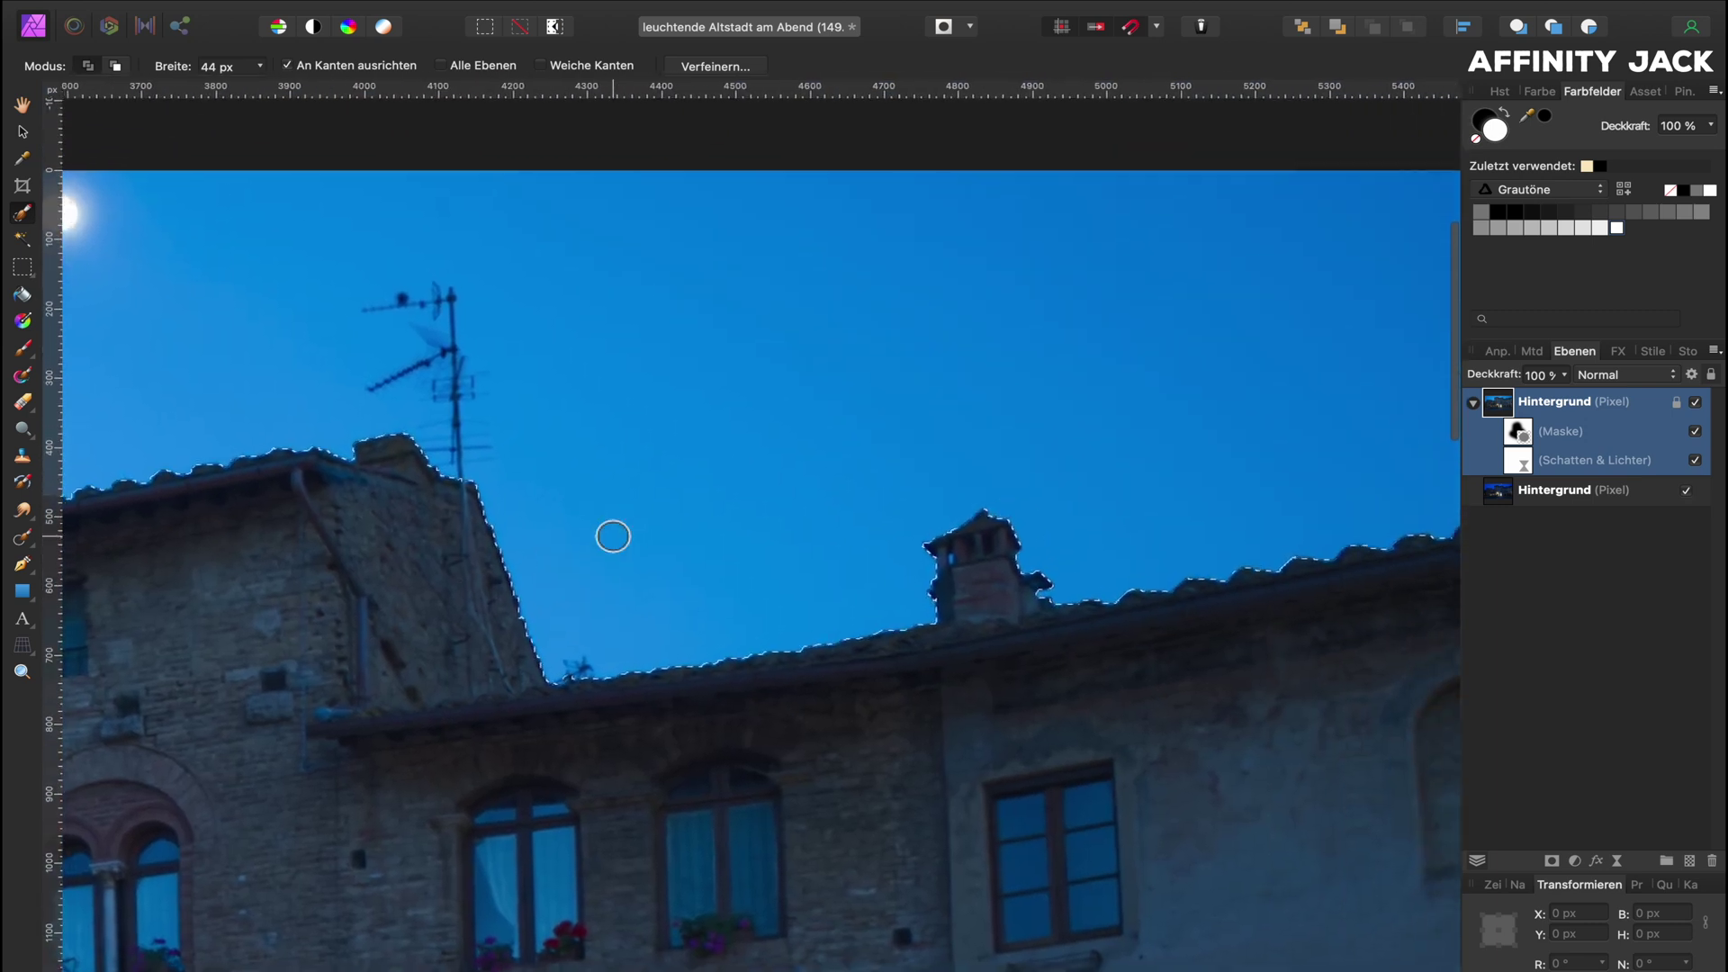
pyautogui.hscroll(1, 613, 537)
pyautogui.hscroll(7, 613, 537)
pyautogui.hscroll(1, 613, 536)
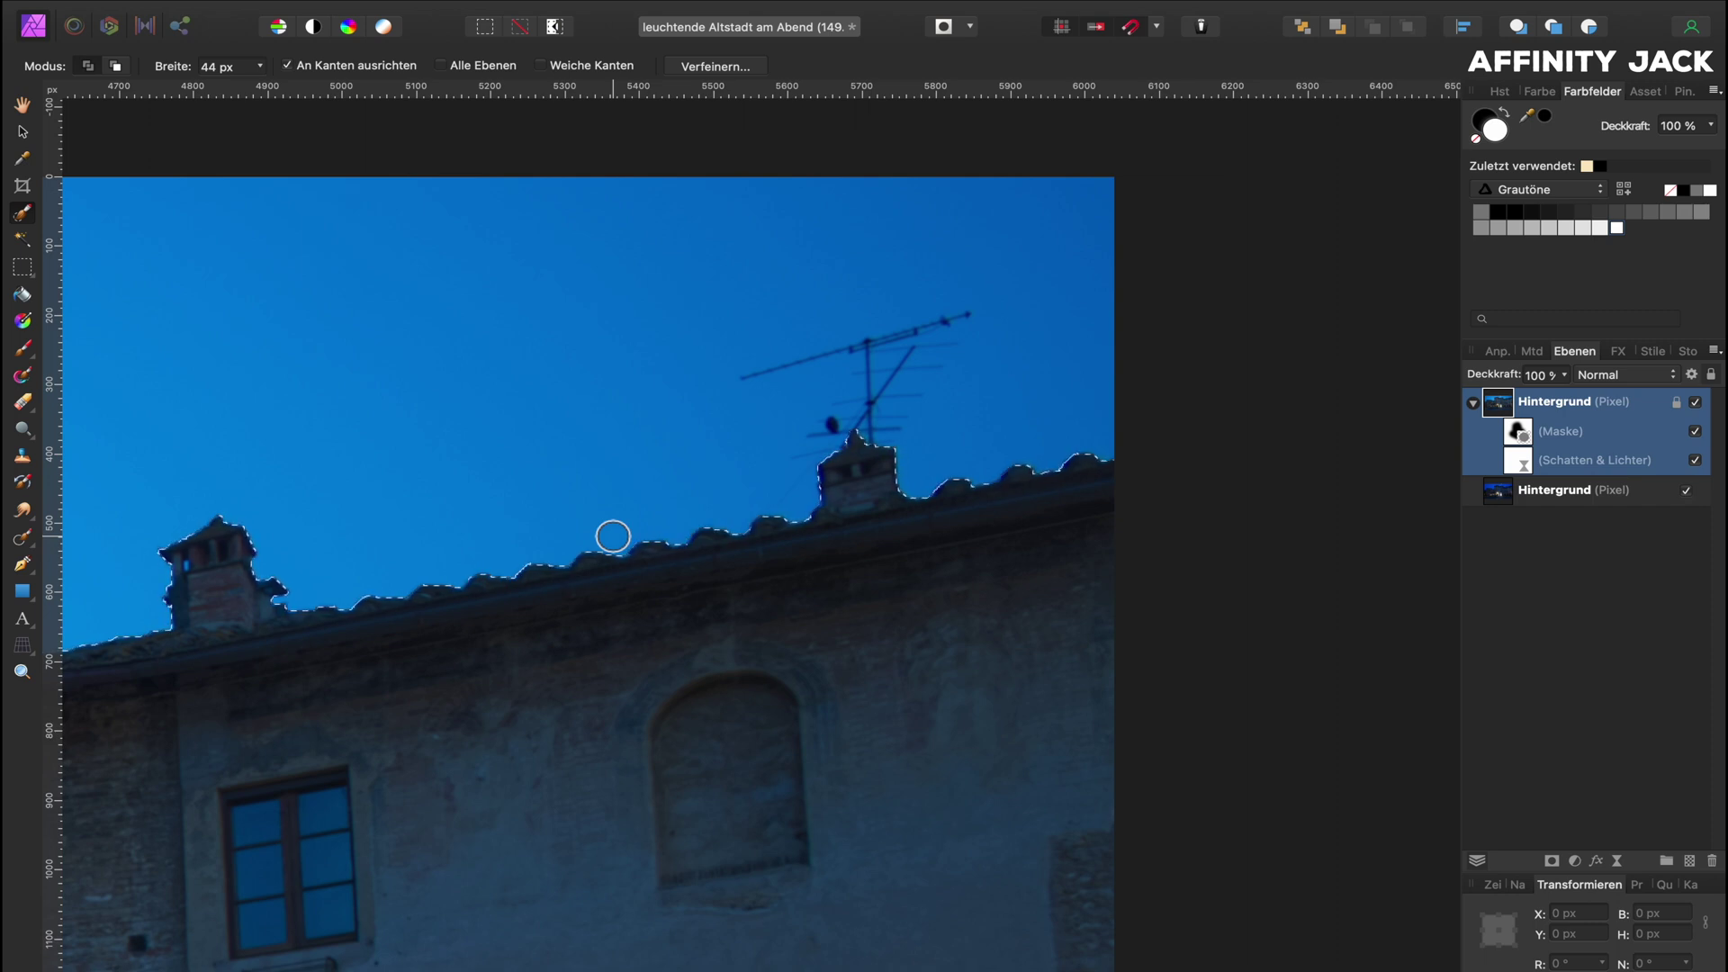
pyautogui.hotkey('ctrl', '0')
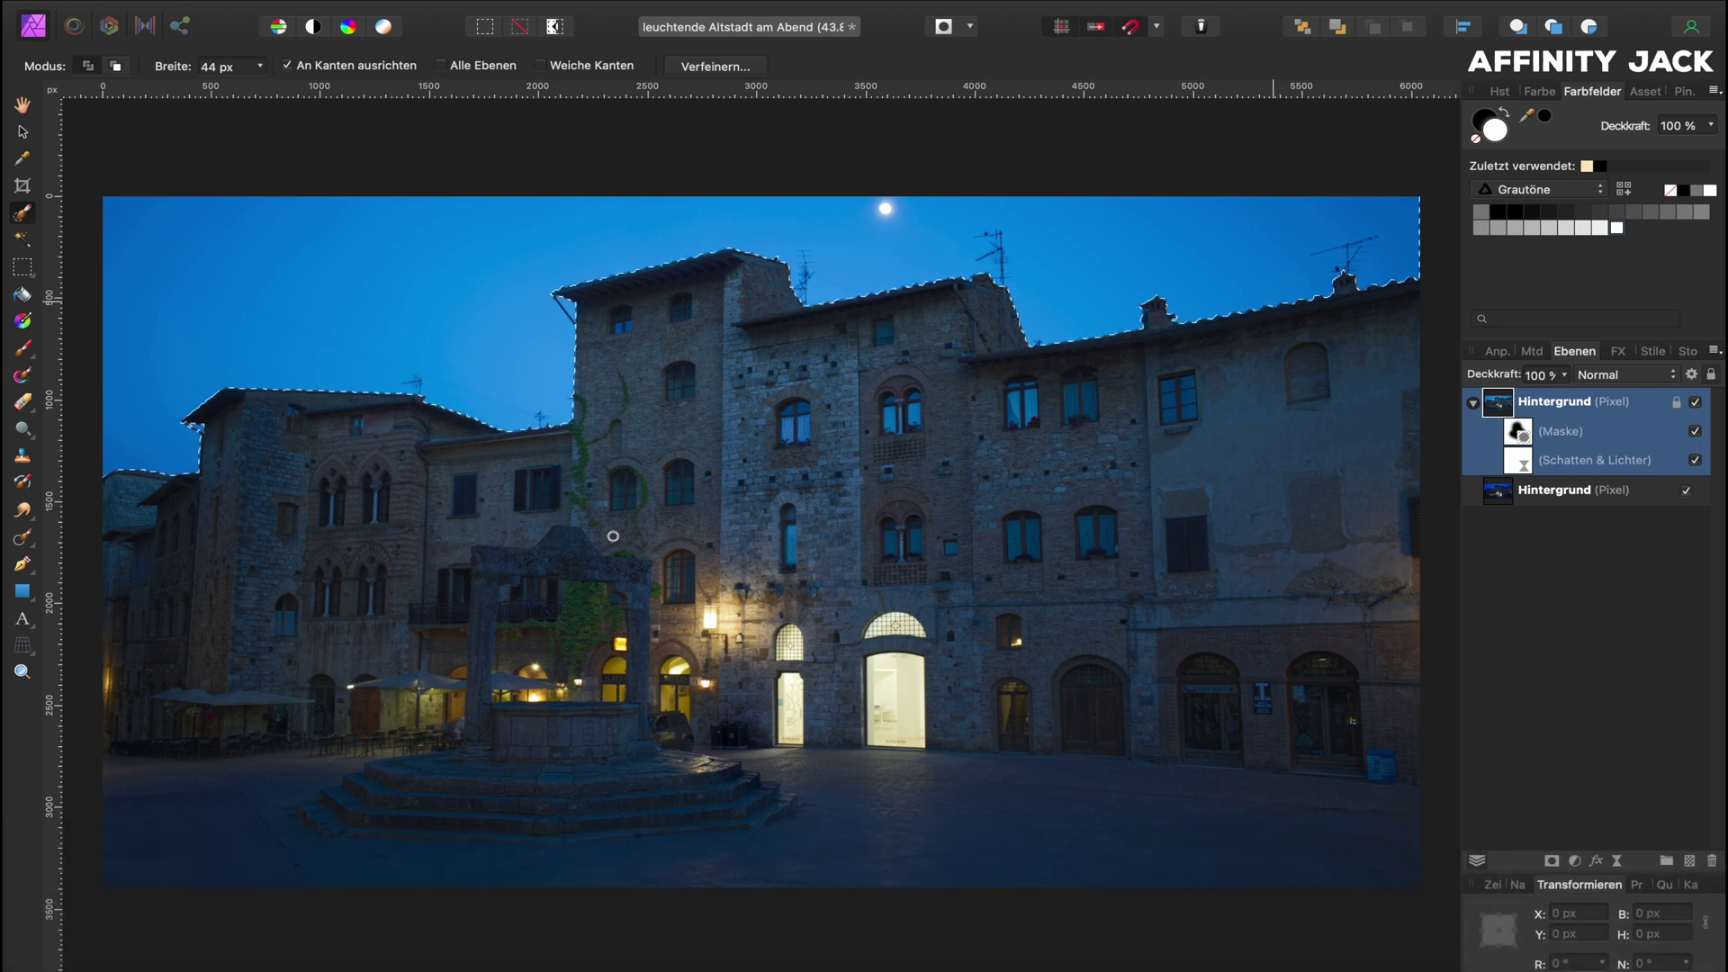
# Step: Refine the selection with a 10% border width and apply it
pyautogui.click(715, 64)
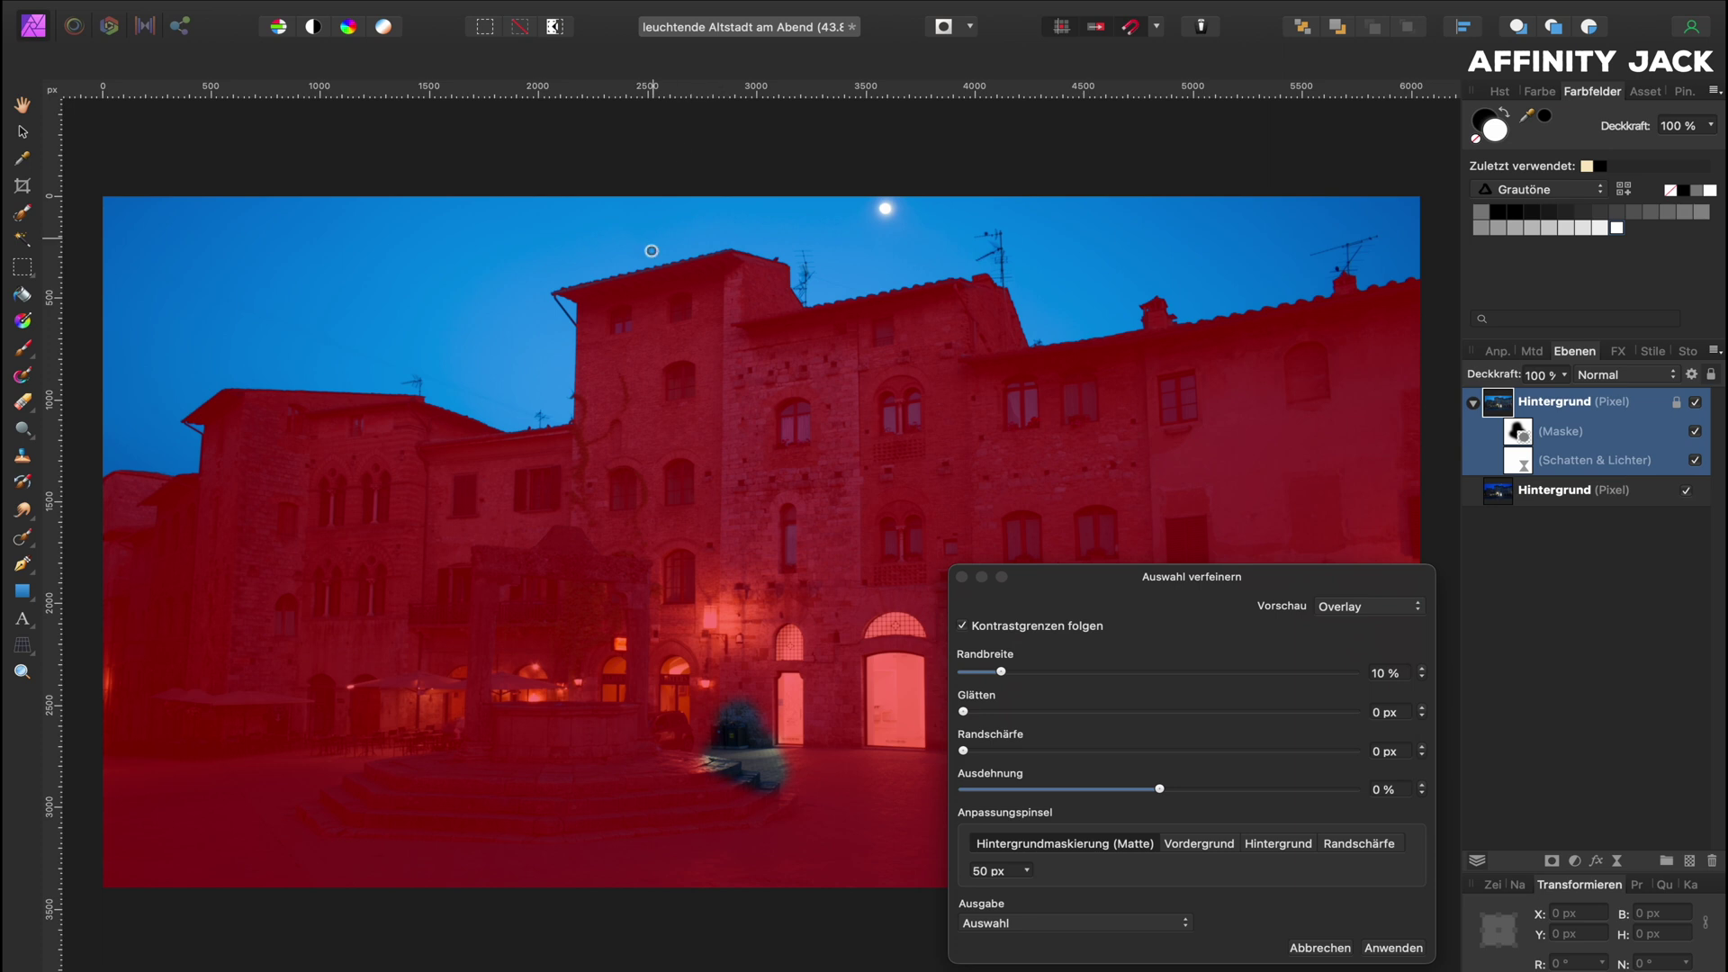
pyautogui.click(1002, 672)
pyautogui.click(1393, 948)
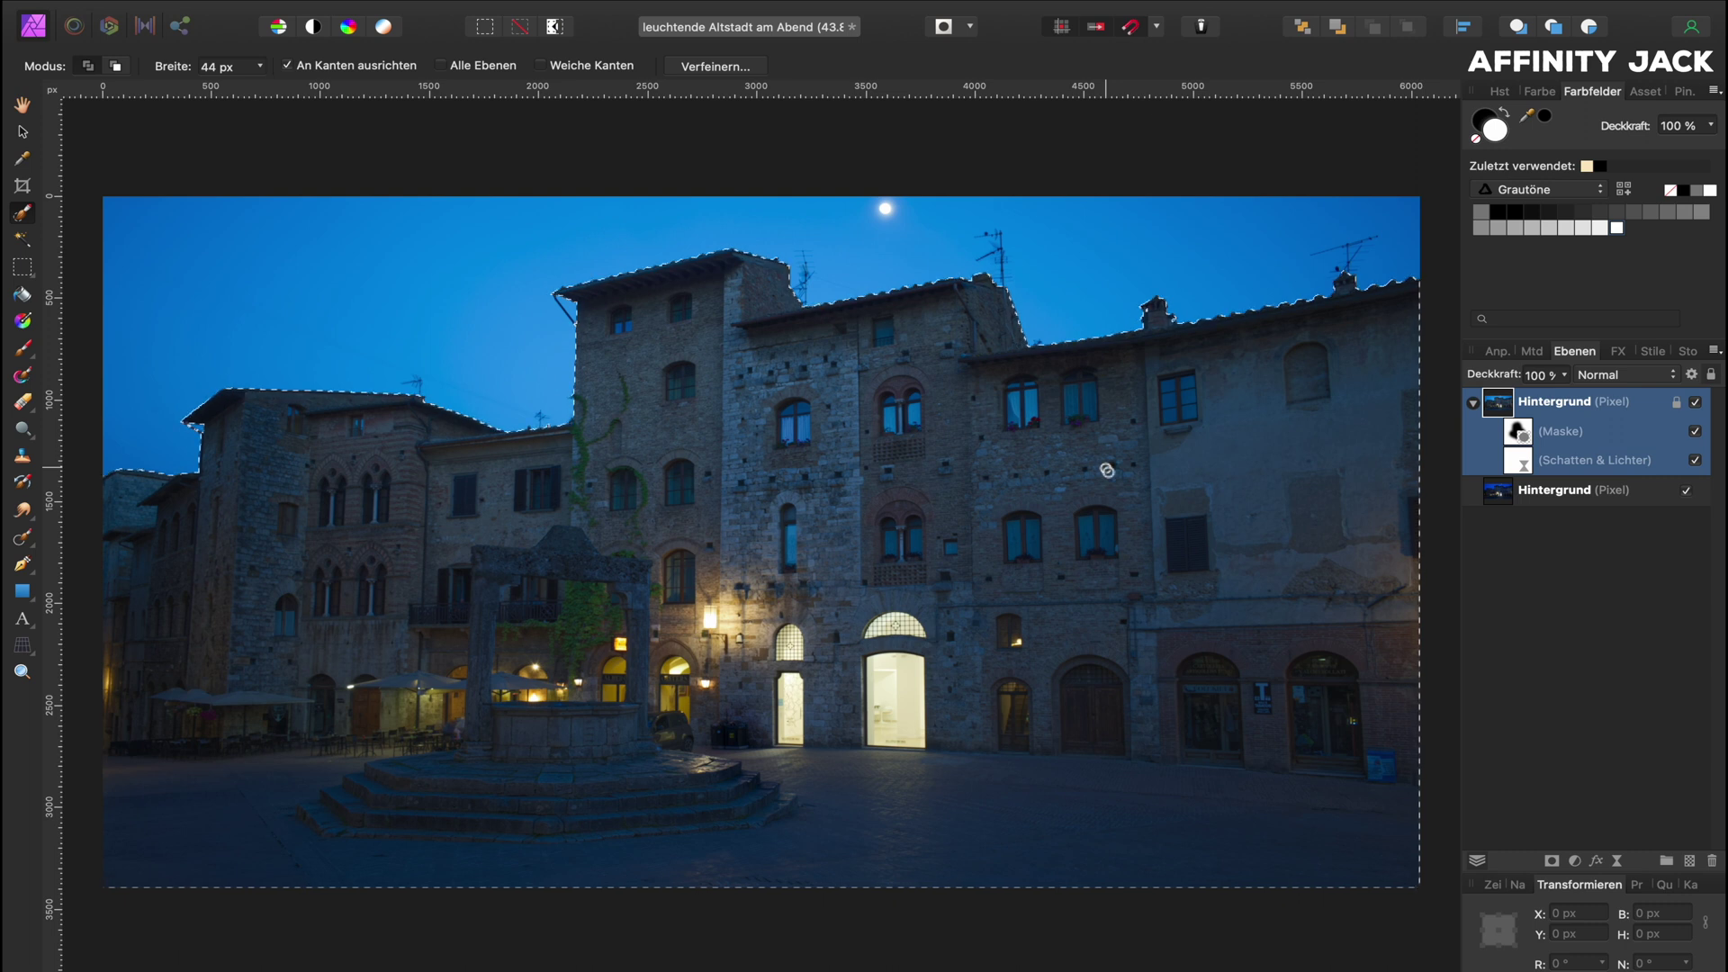
pyautogui.click(1573, 861)
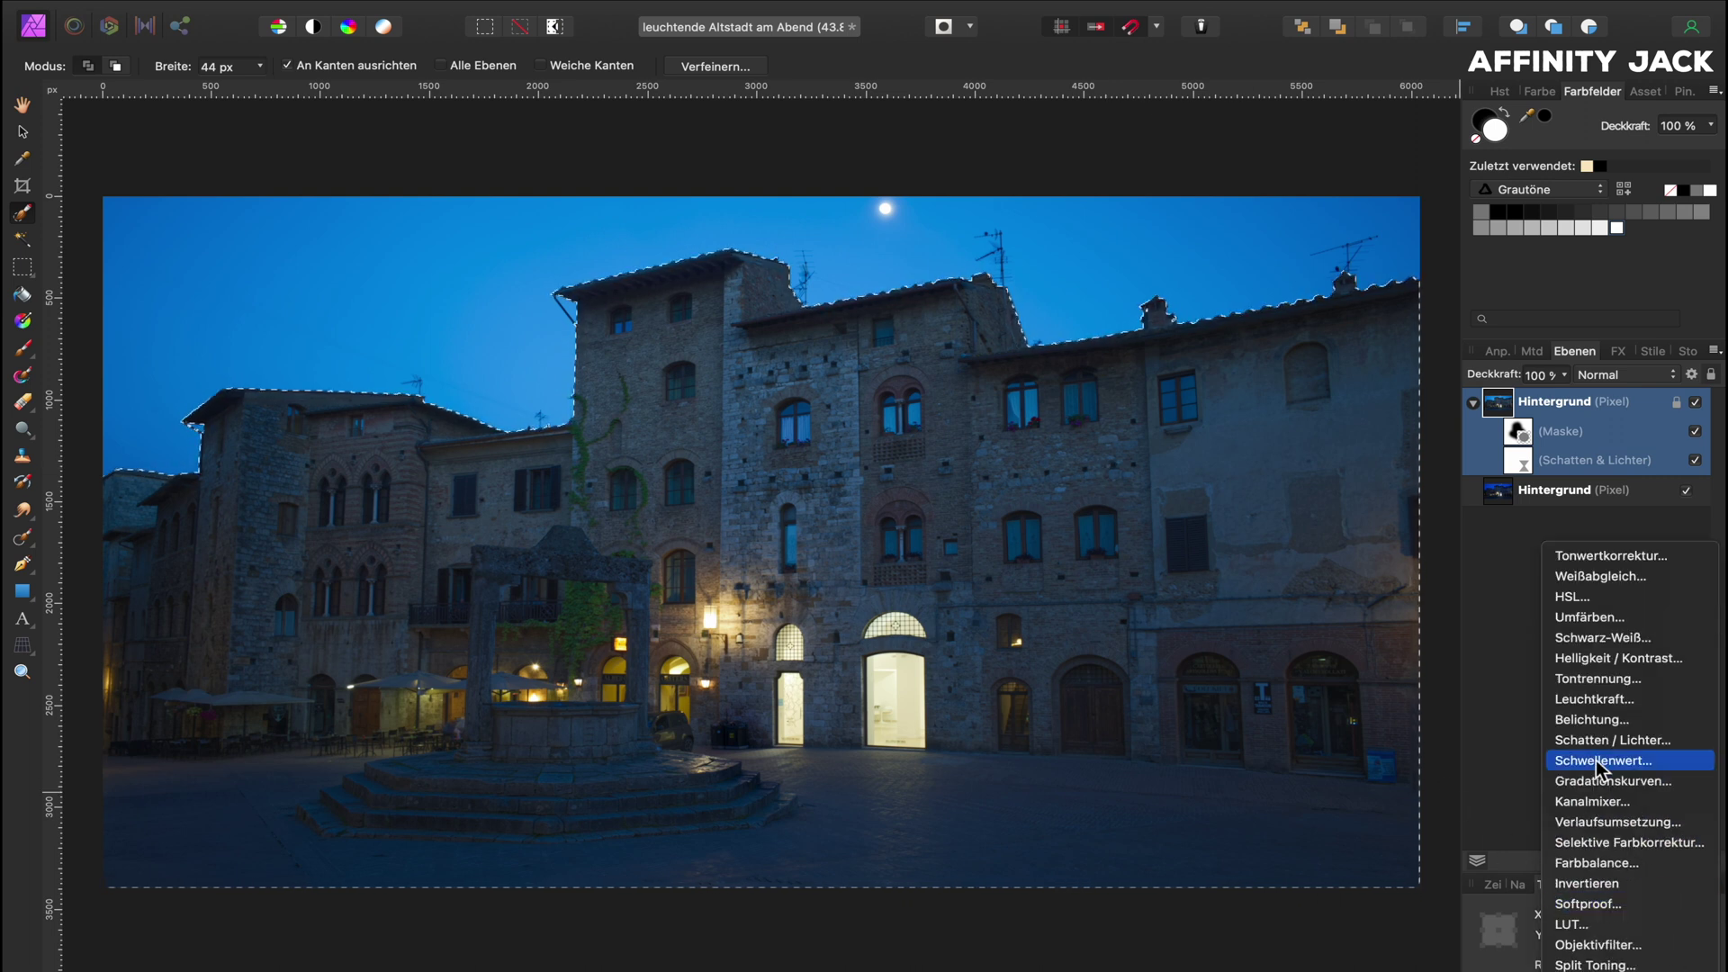
# Step: Add an Exposure adjustment of about +1 to the selected buildings
pyautogui.click(1580, 720)
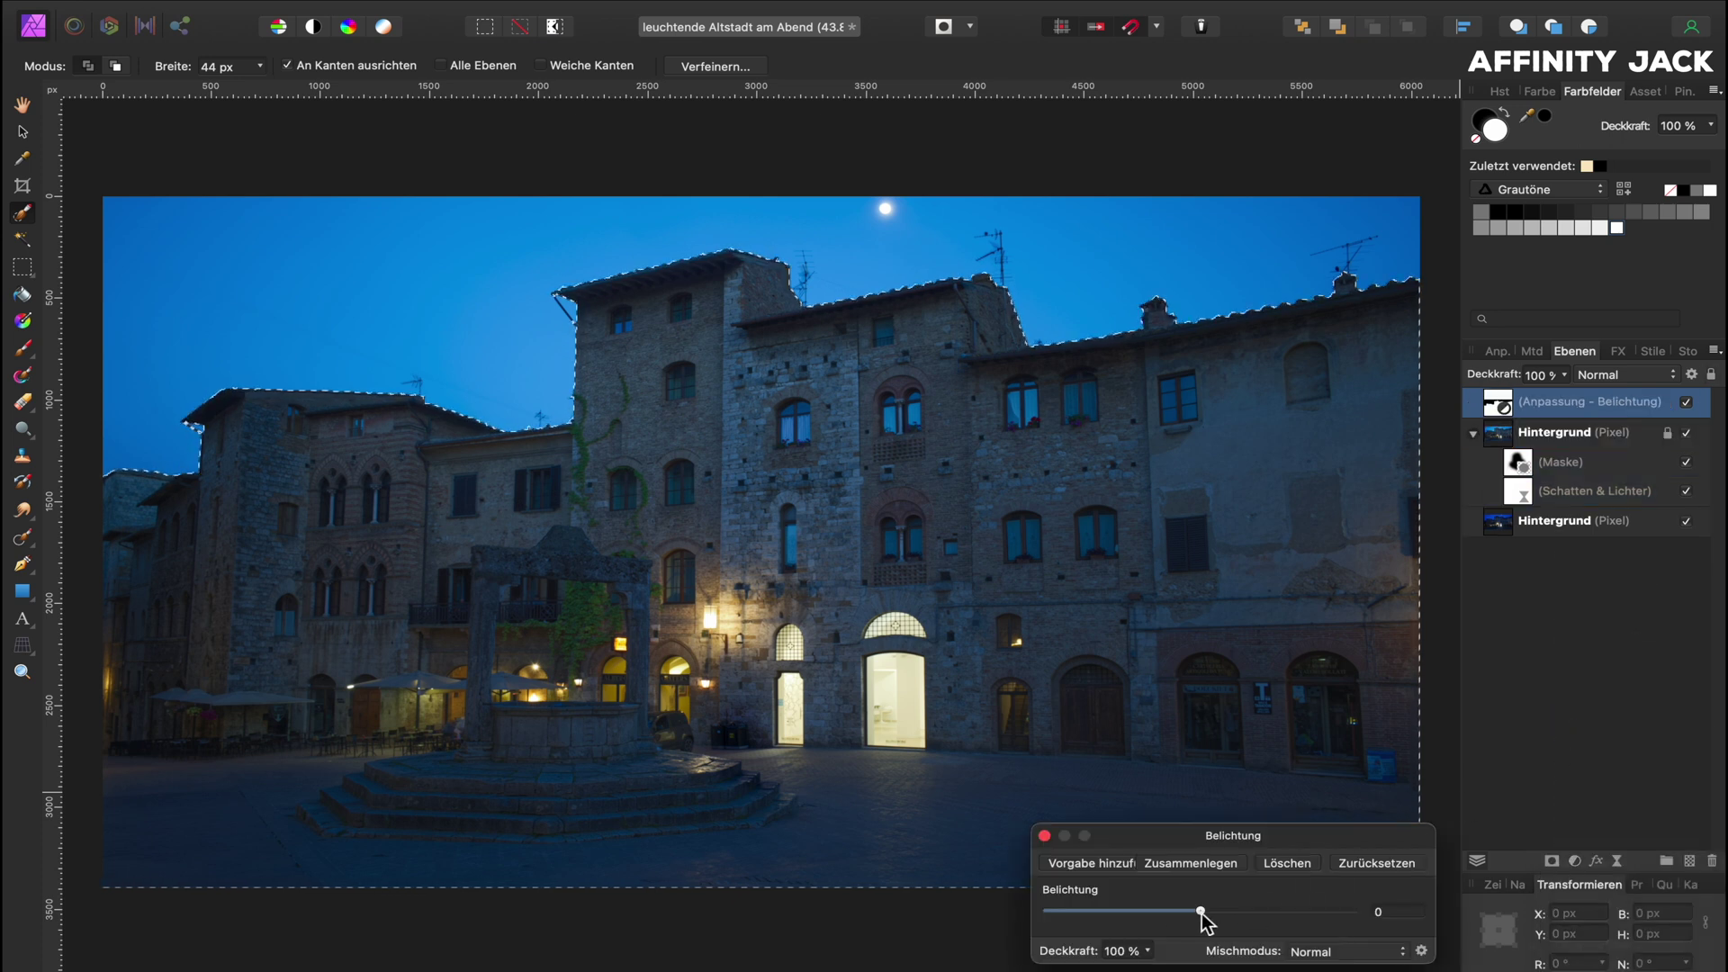
pyautogui.moveTo(1202, 913); pyautogui.dragTo(1223, 912)
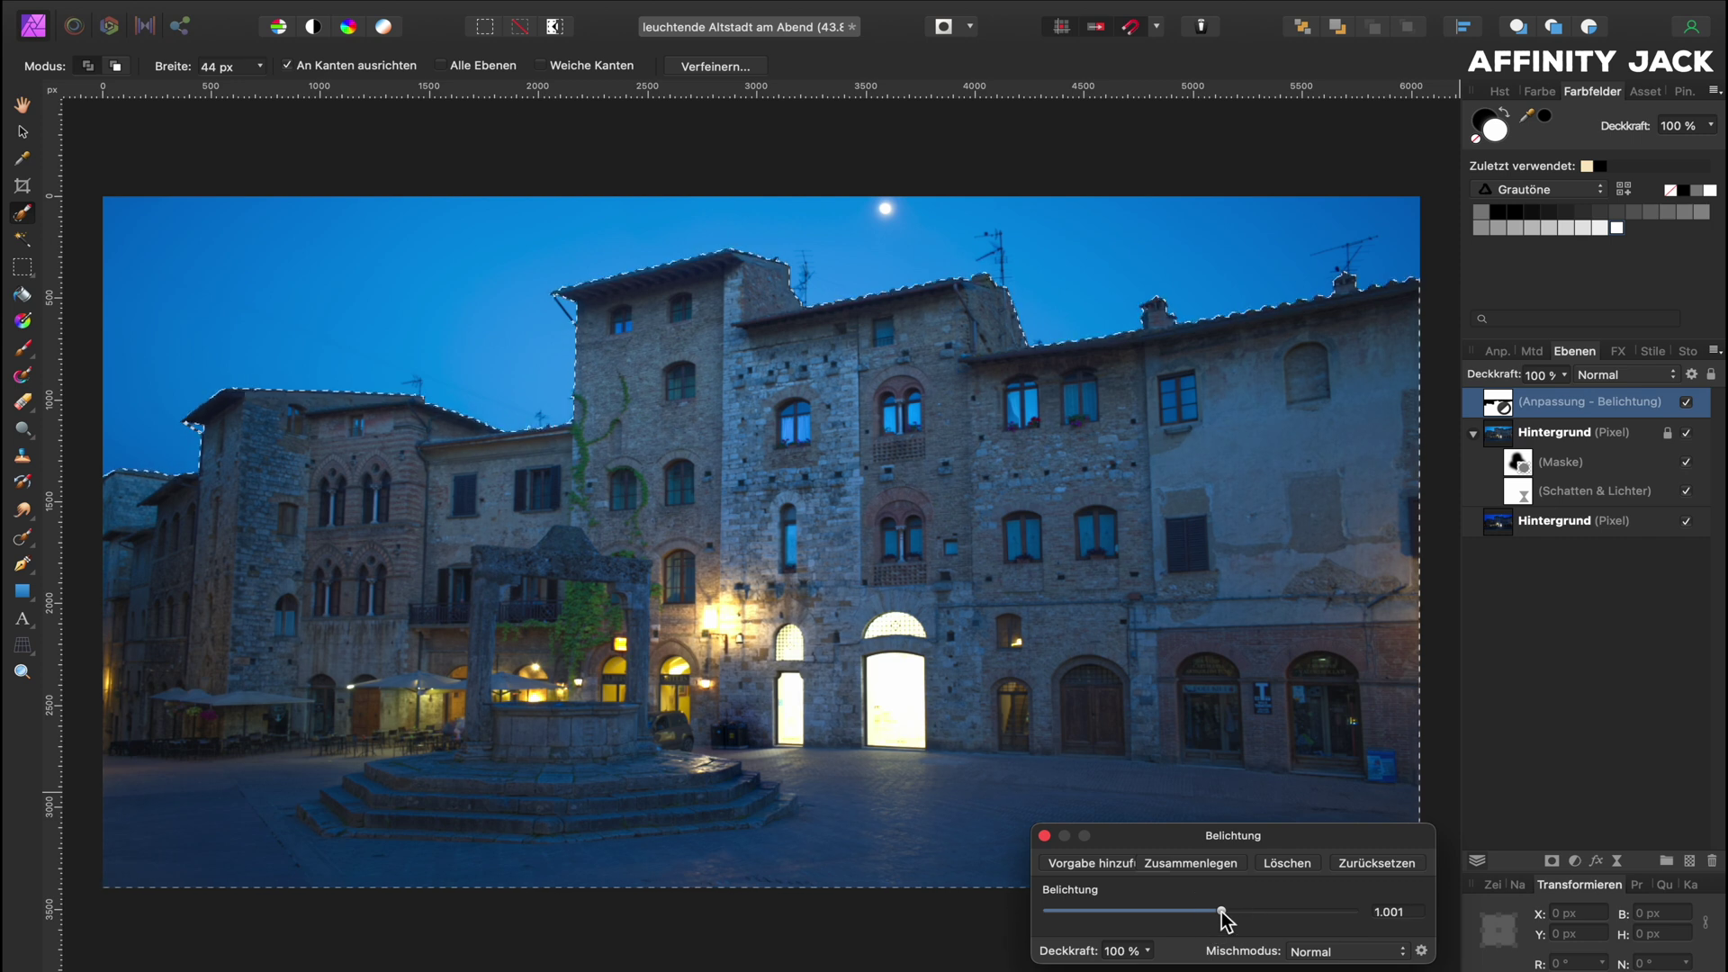
pyautogui.click(1044, 836)
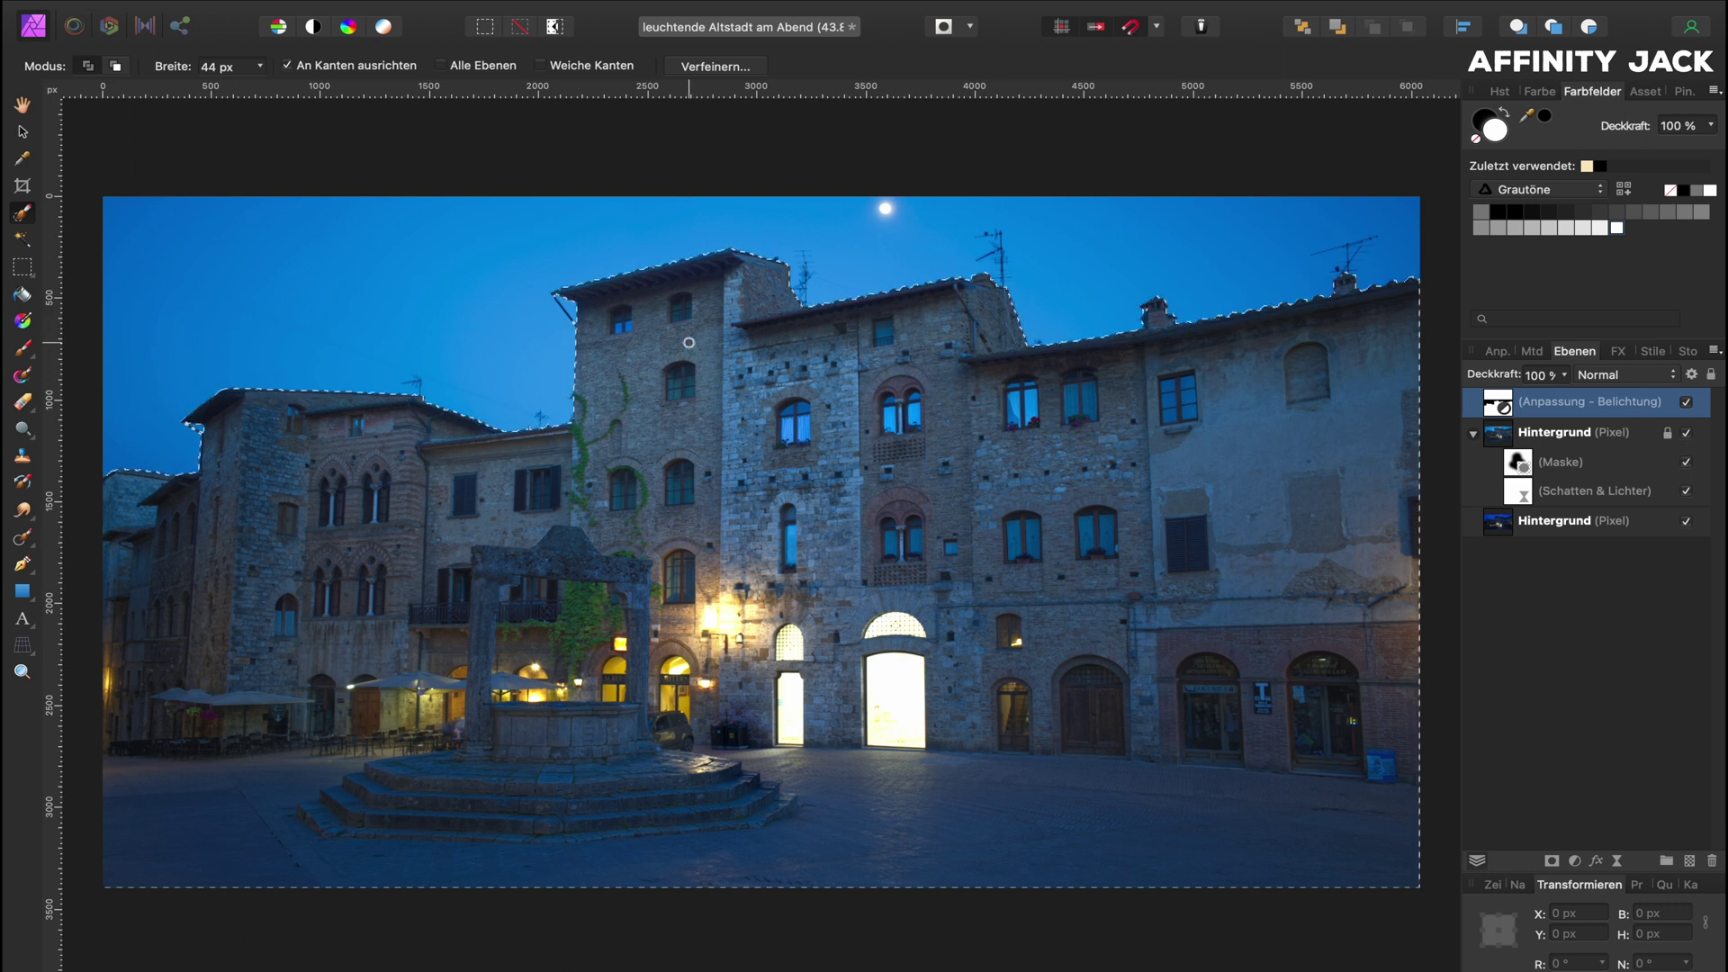
pyautogui.press('b')
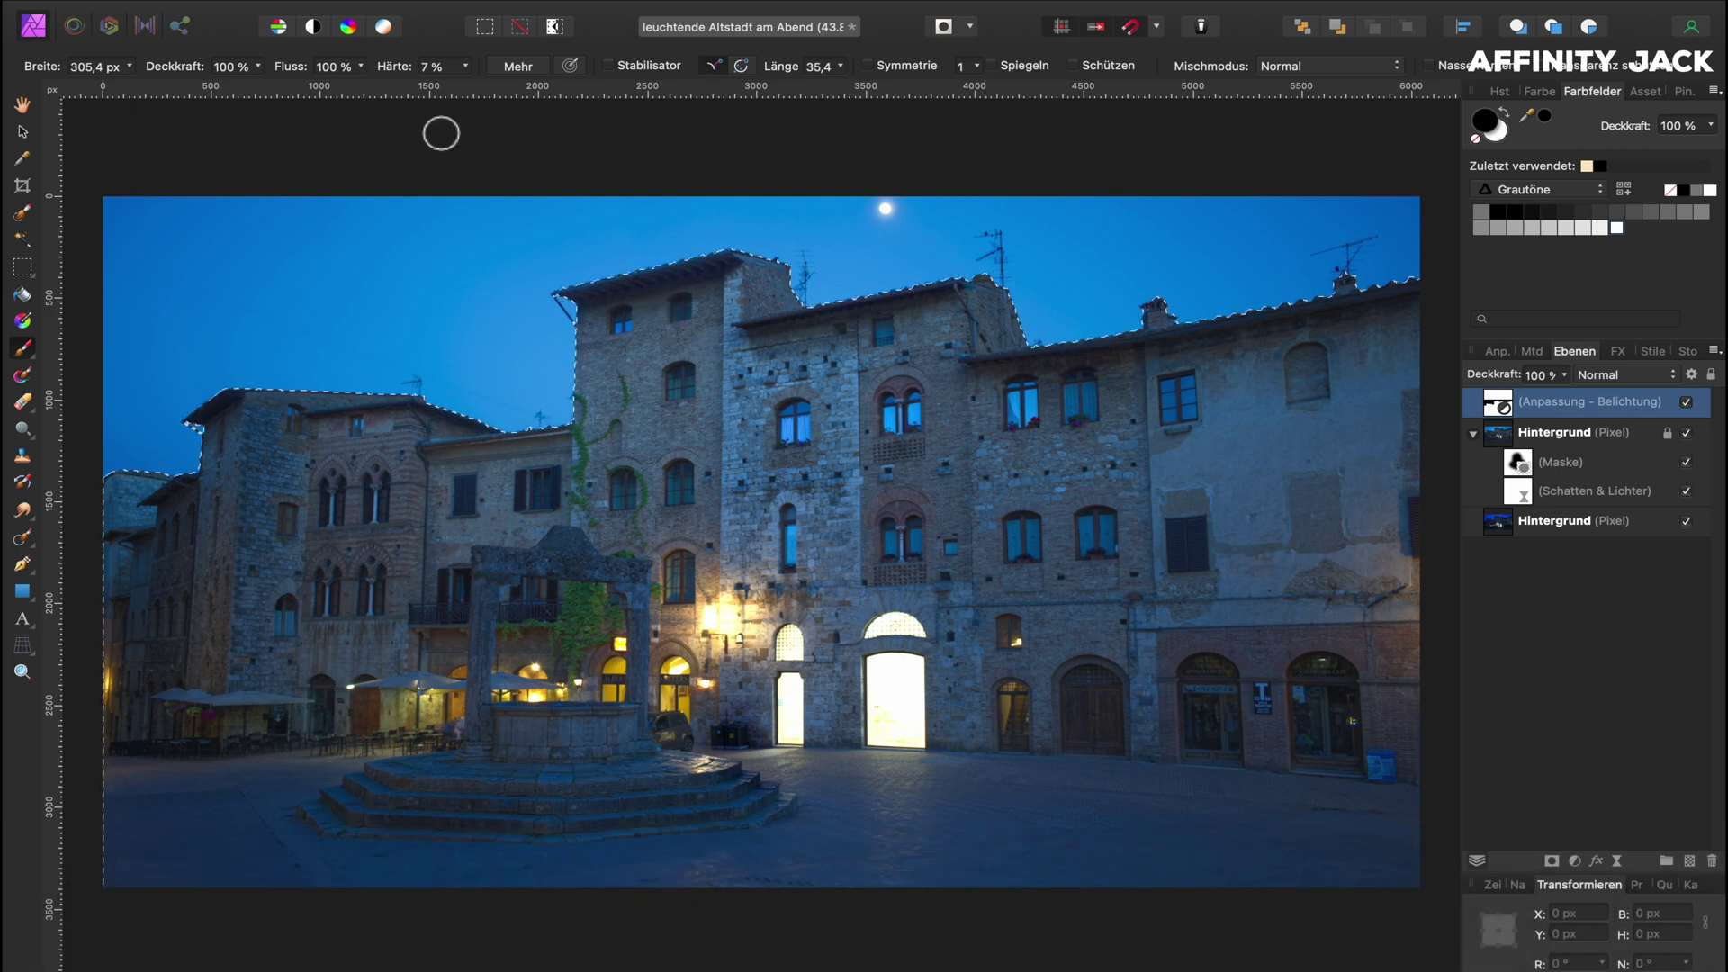
# Step: With a 31% opacity, ~449 px brush, tone down the exposure on the tower tops
pyautogui.click(259, 67)
pyautogui.moveTo(259, 89); pyautogui.dragTo(143, 88)
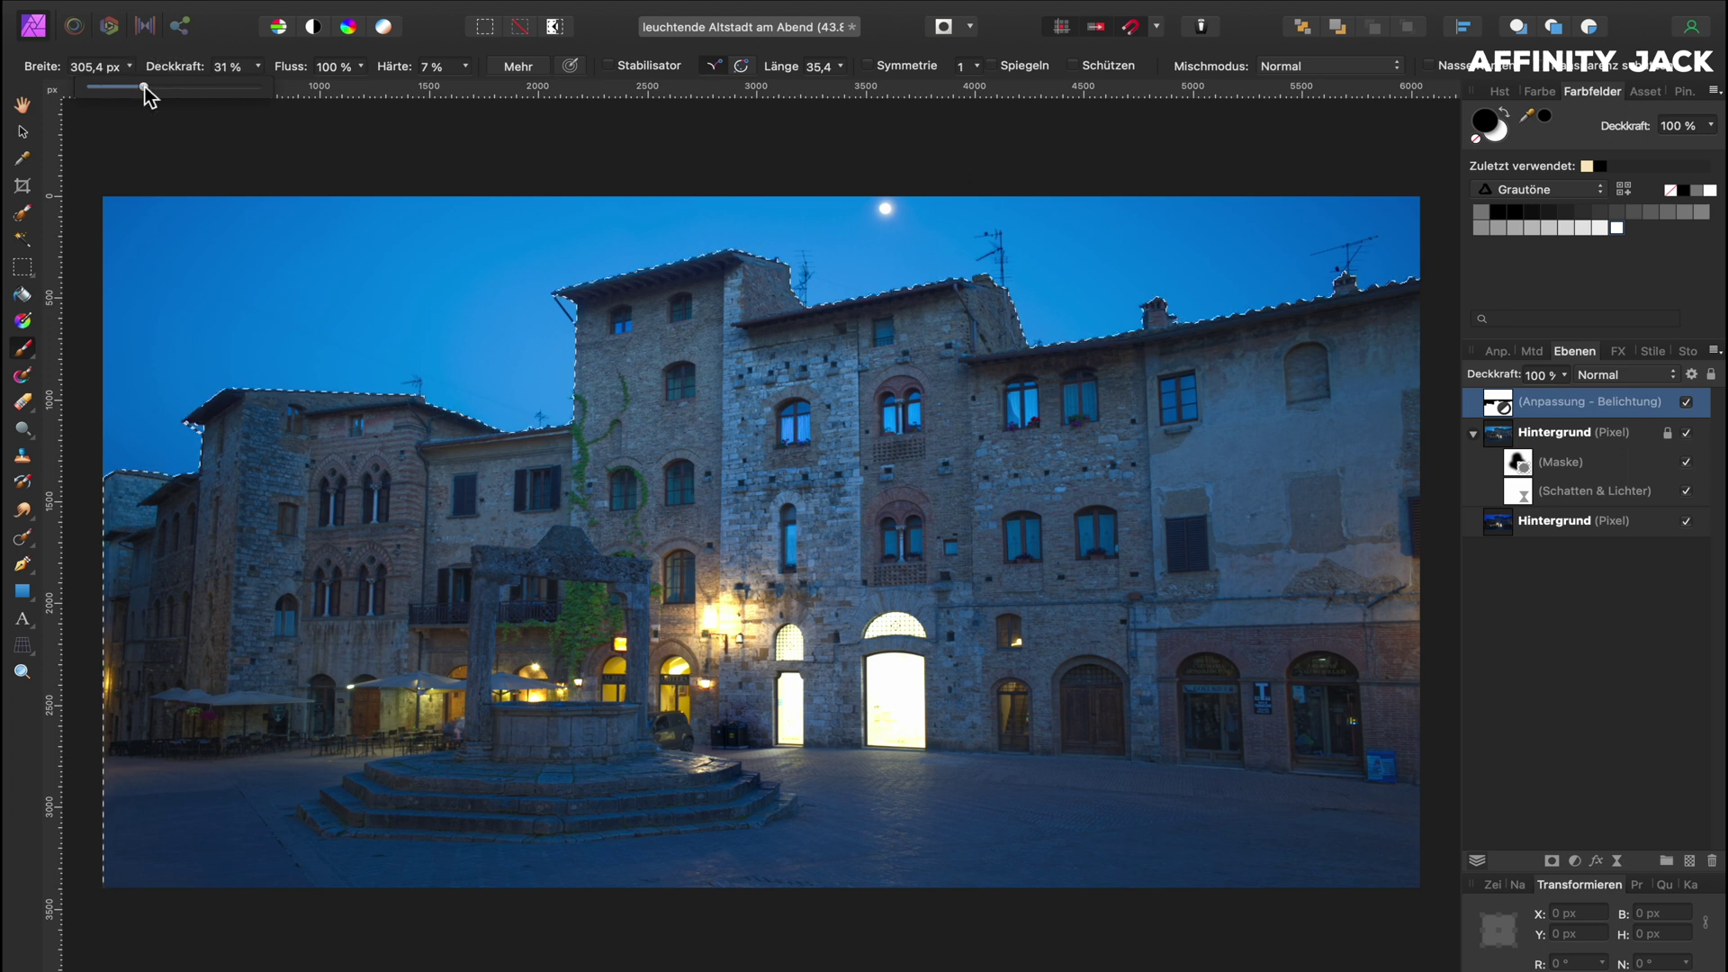
pyautogui.moveTo(615, 331); pyautogui.dragTo(648, 332)
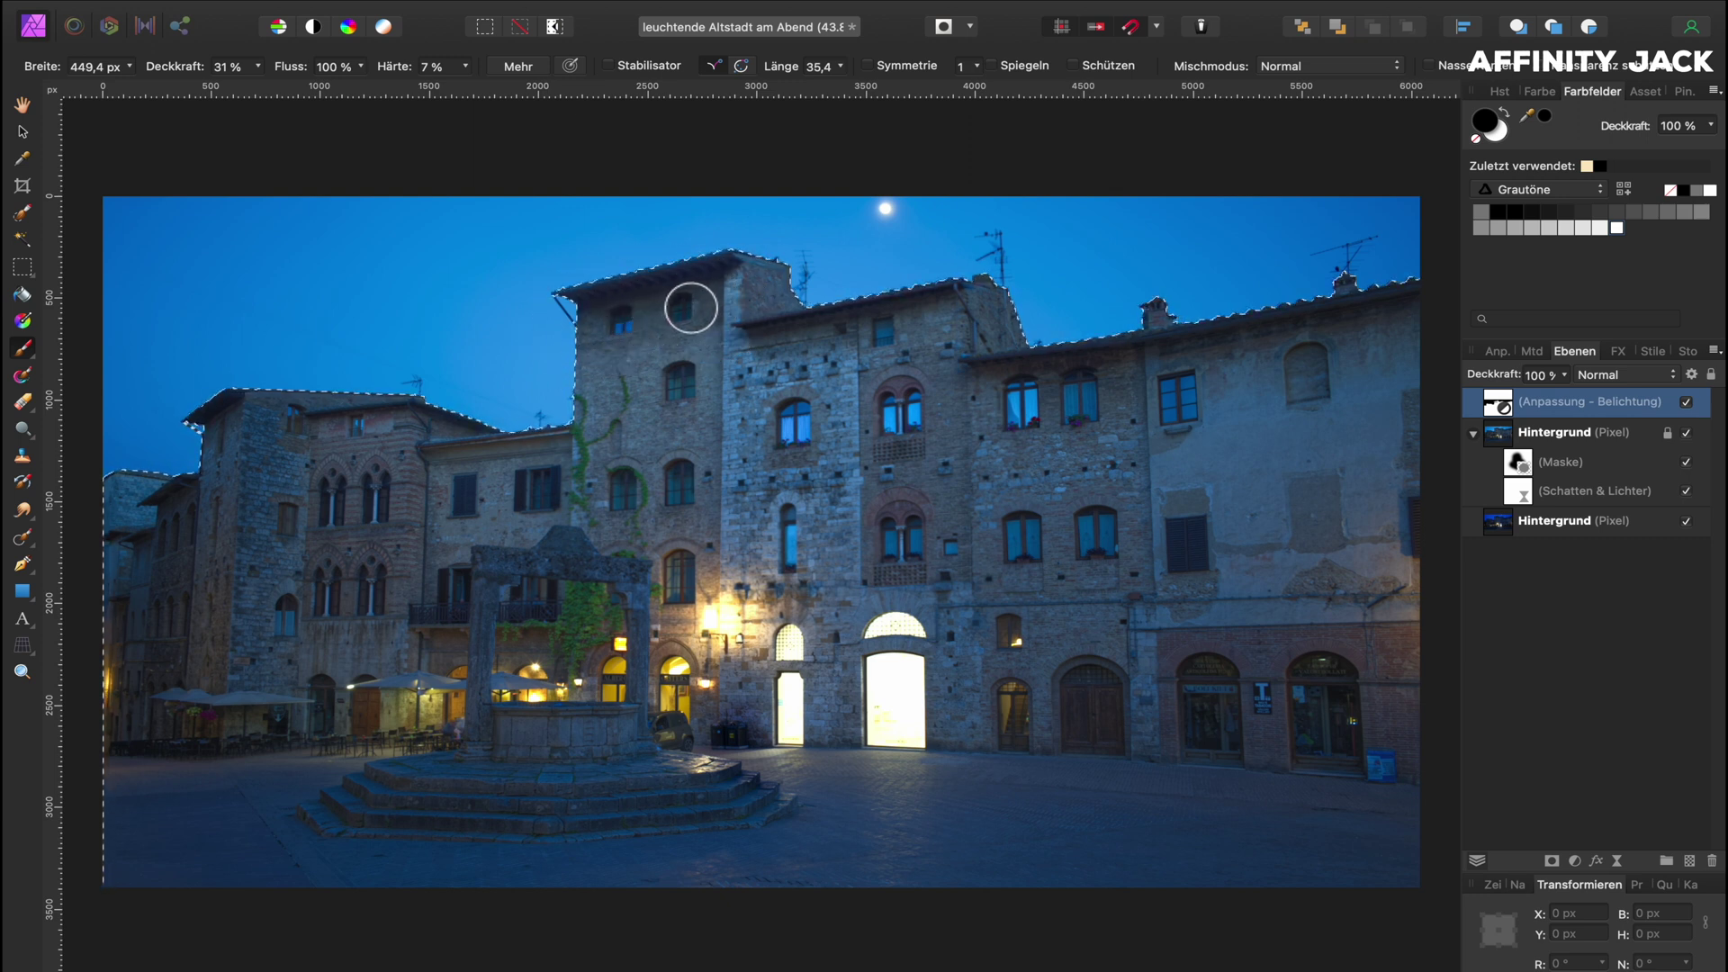
pyautogui.moveTo(930, 320); pyautogui.dragTo(984, 315)
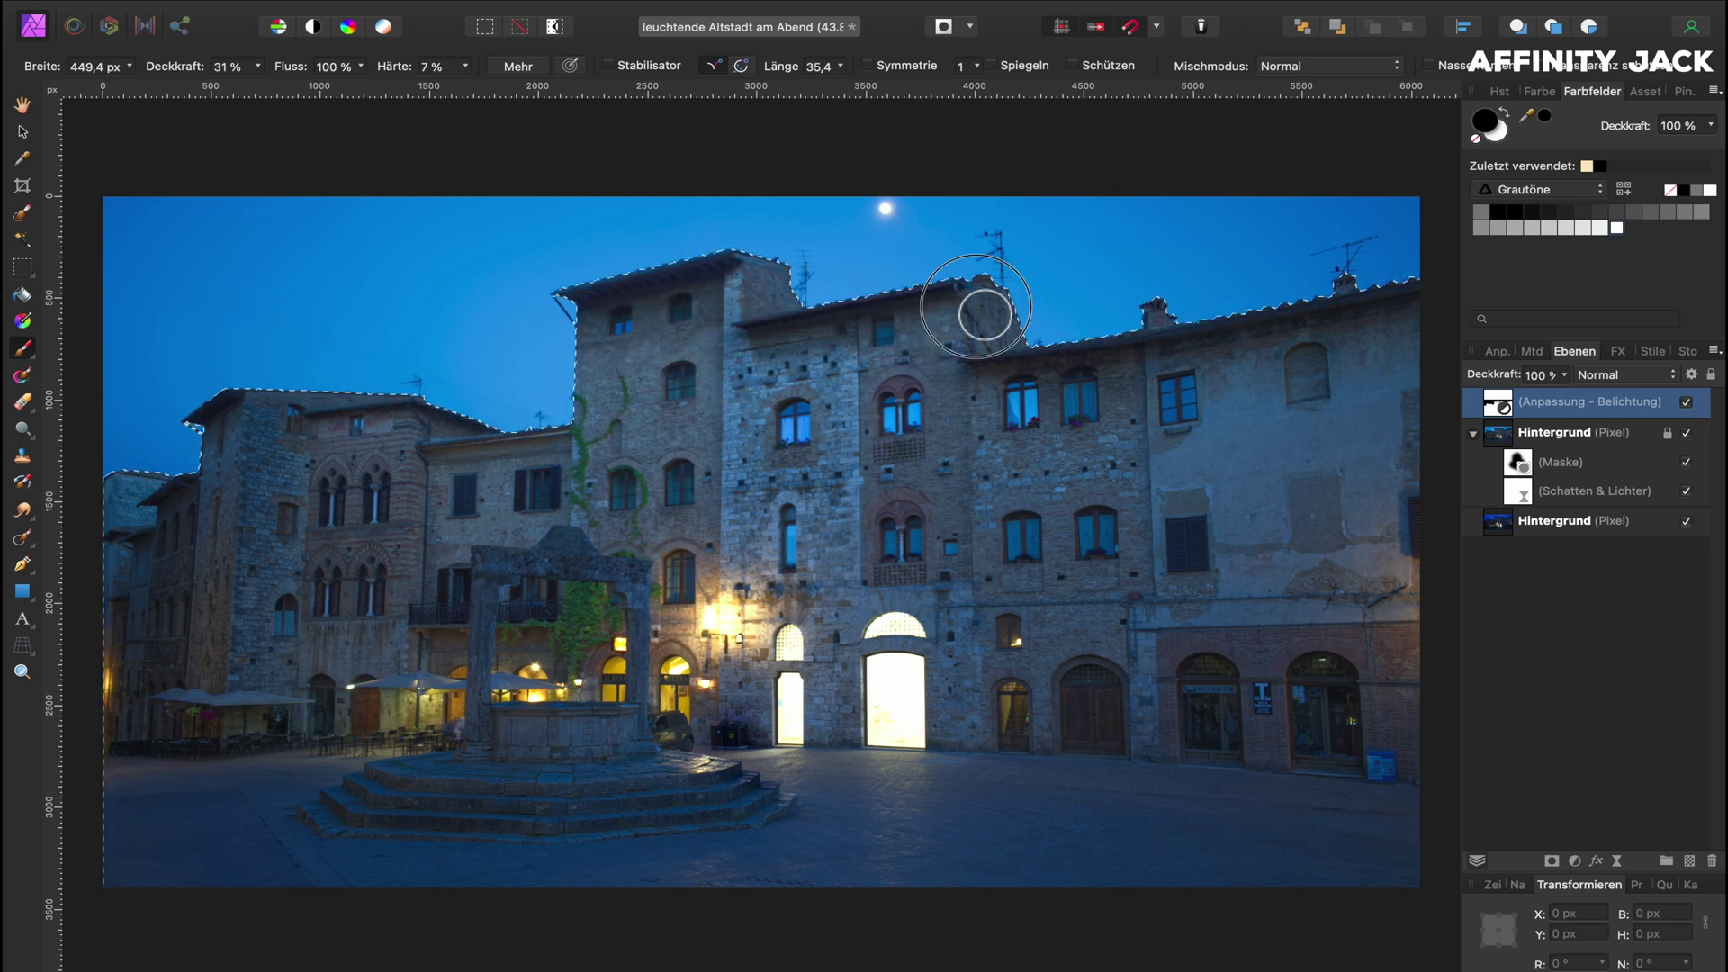
pyautogui.moveTo(820, 333); pyautogui.dragTo(770, 287)
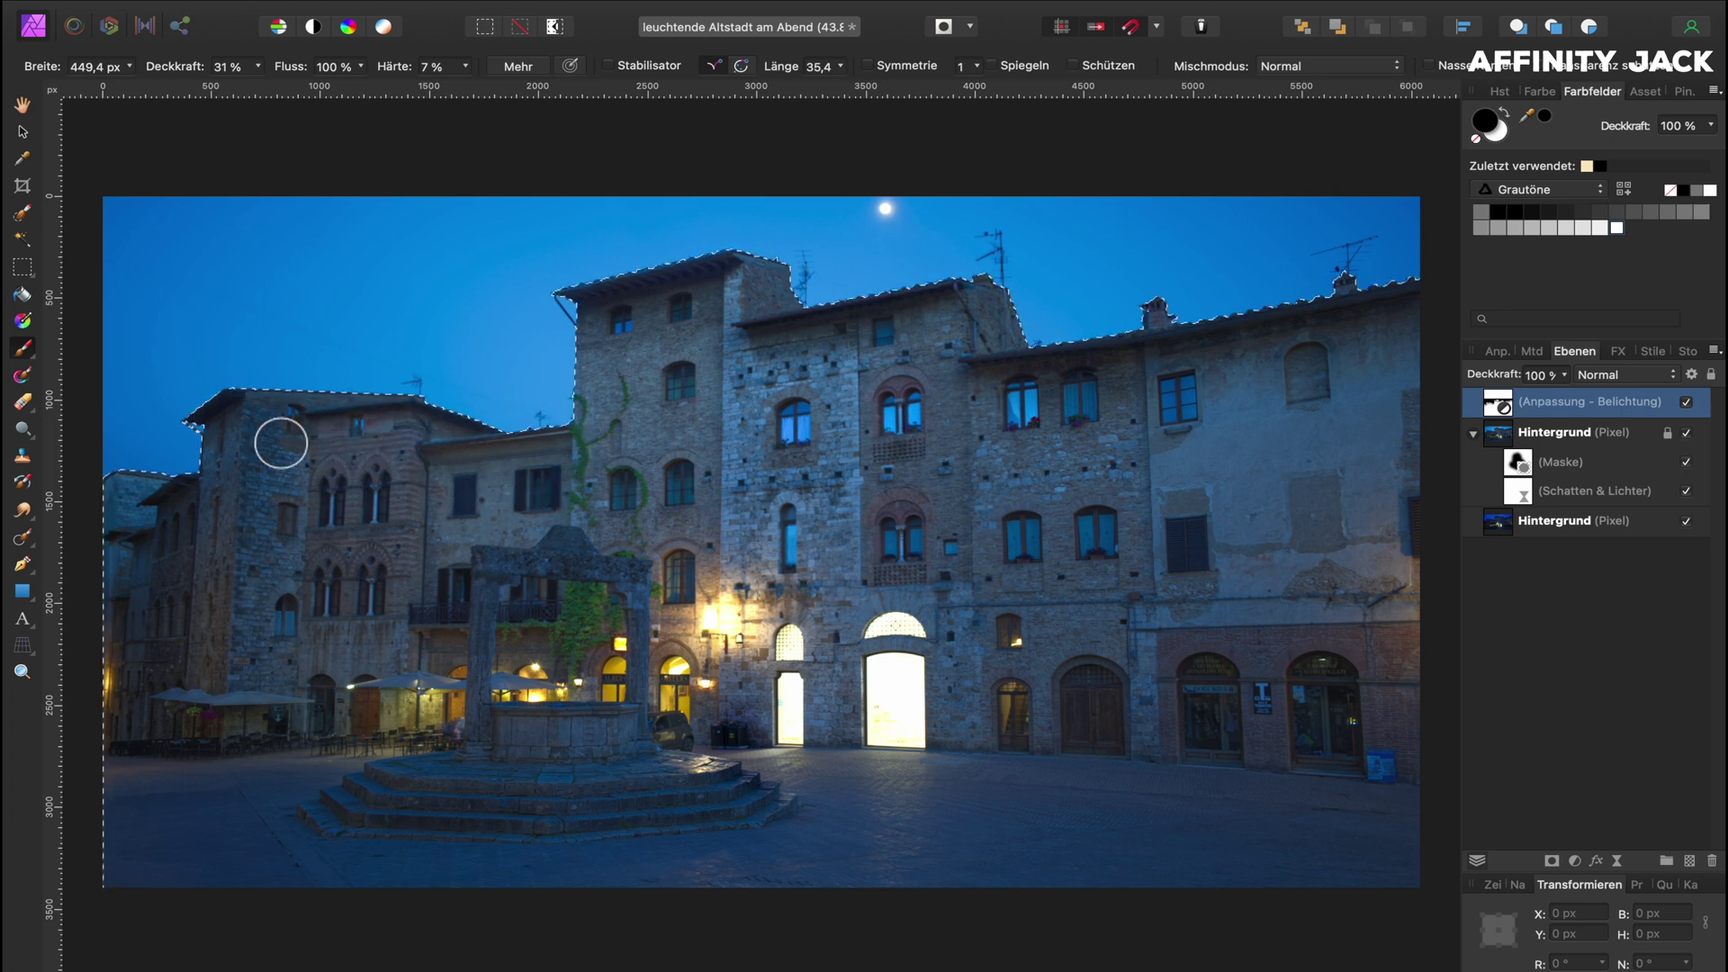
# Step: At 100% opacity, paint the brightening out of the lit doorways and lamp glow
pyautogui.moveTo(729, 612)
pyautogui.mouseDown()
pyautogui.moveTo(855, 718)
pyautogui.moveTo(907, 723)
pyautogui.mouseUp()
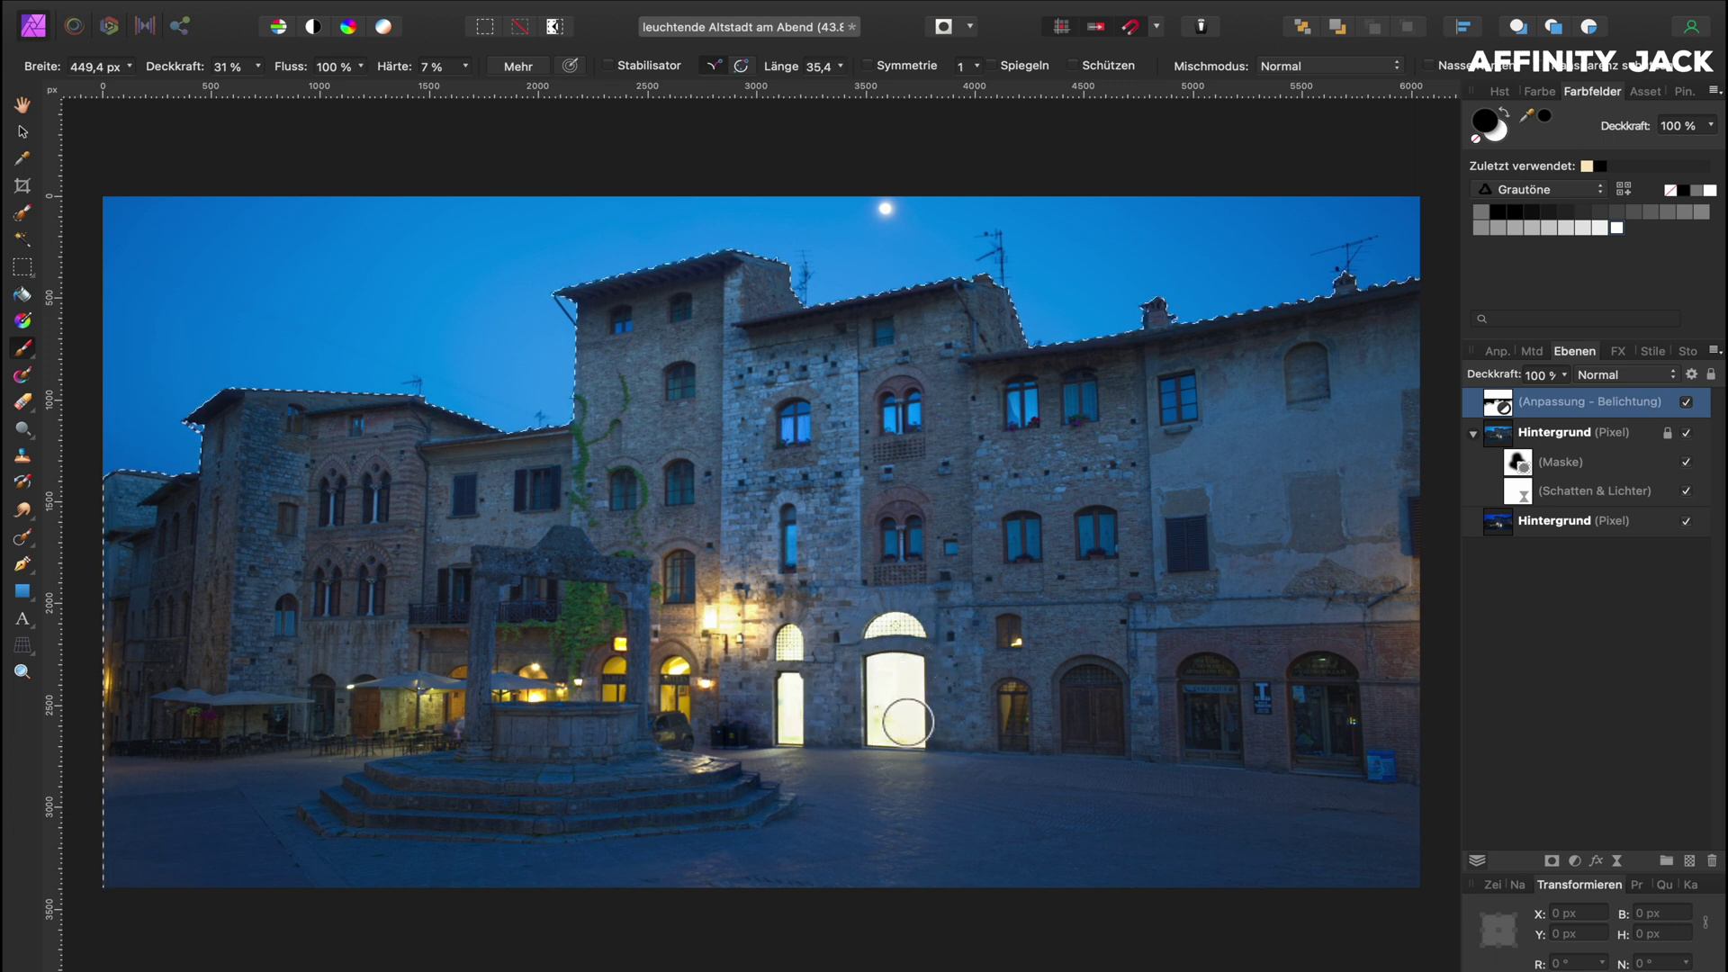
pyautogui.press('0')
pyautogui.moveTo(892, 706)
pyautogui.mouseDown()
pyautogui.moveTo(878, 673)
pyautogui.moveTo(873, 734)
pyautogui.mouseUp()
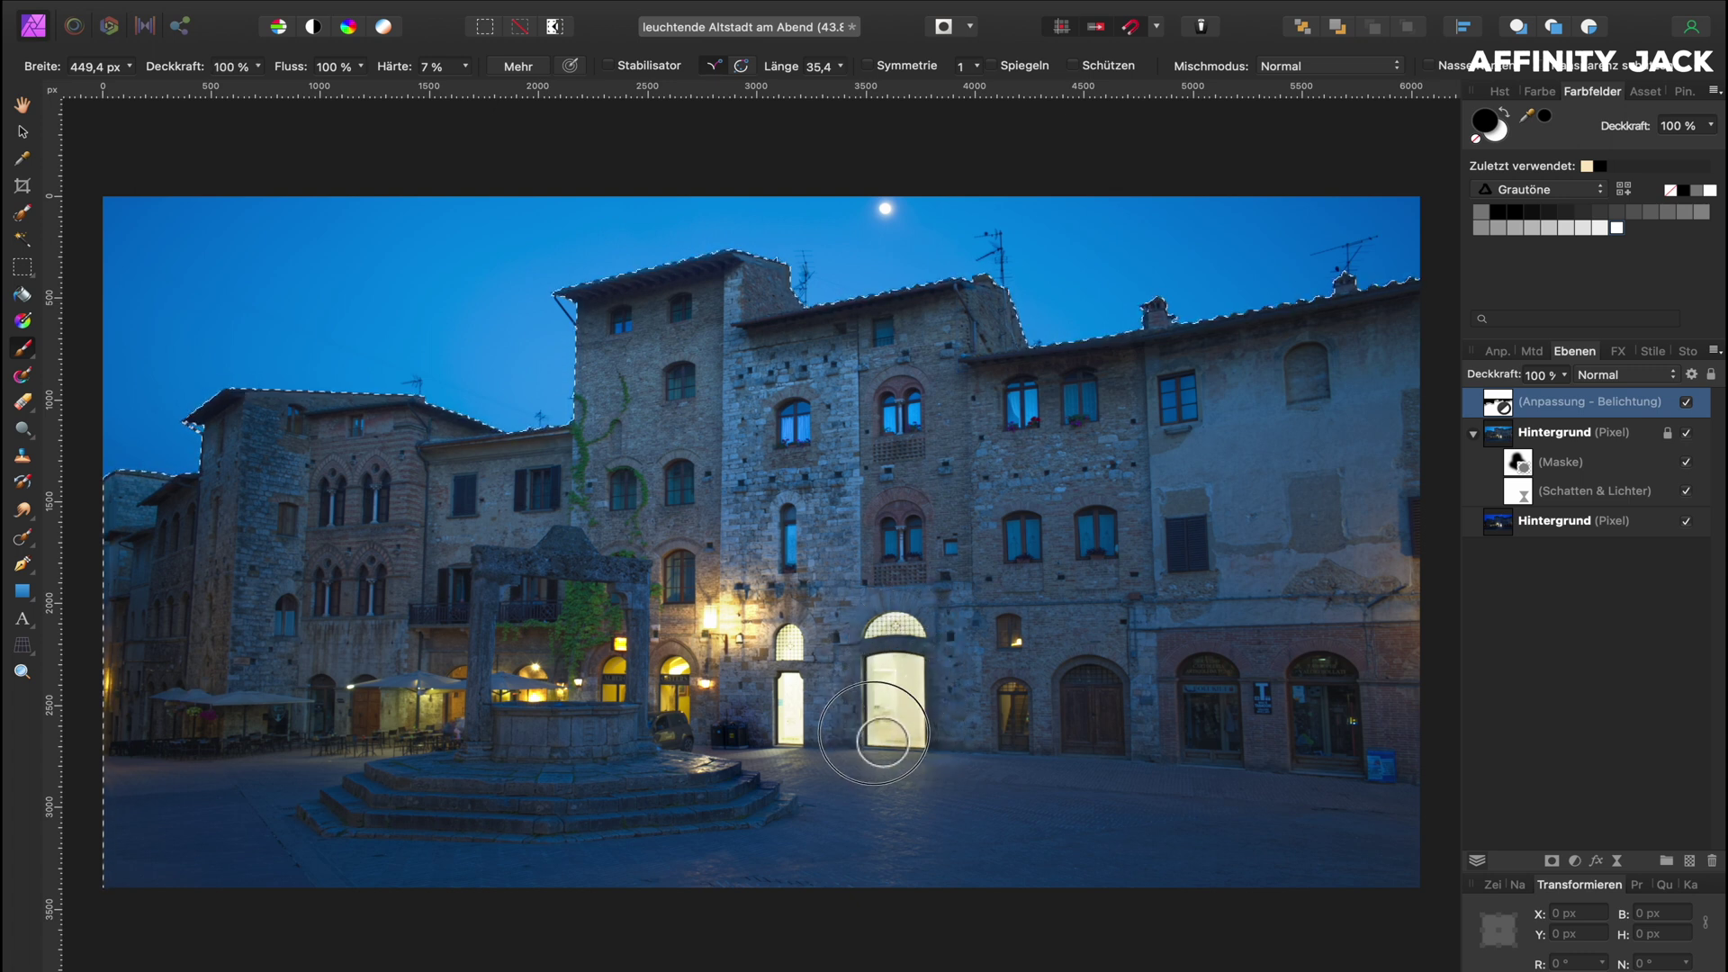
pyautogui.moveTo(791, 706)
pyautogui.mouseDown()
pyautogui.moveTo(675, 670)
pyautogui.moveTo(410, 708)
pyautogui.mouseUp()
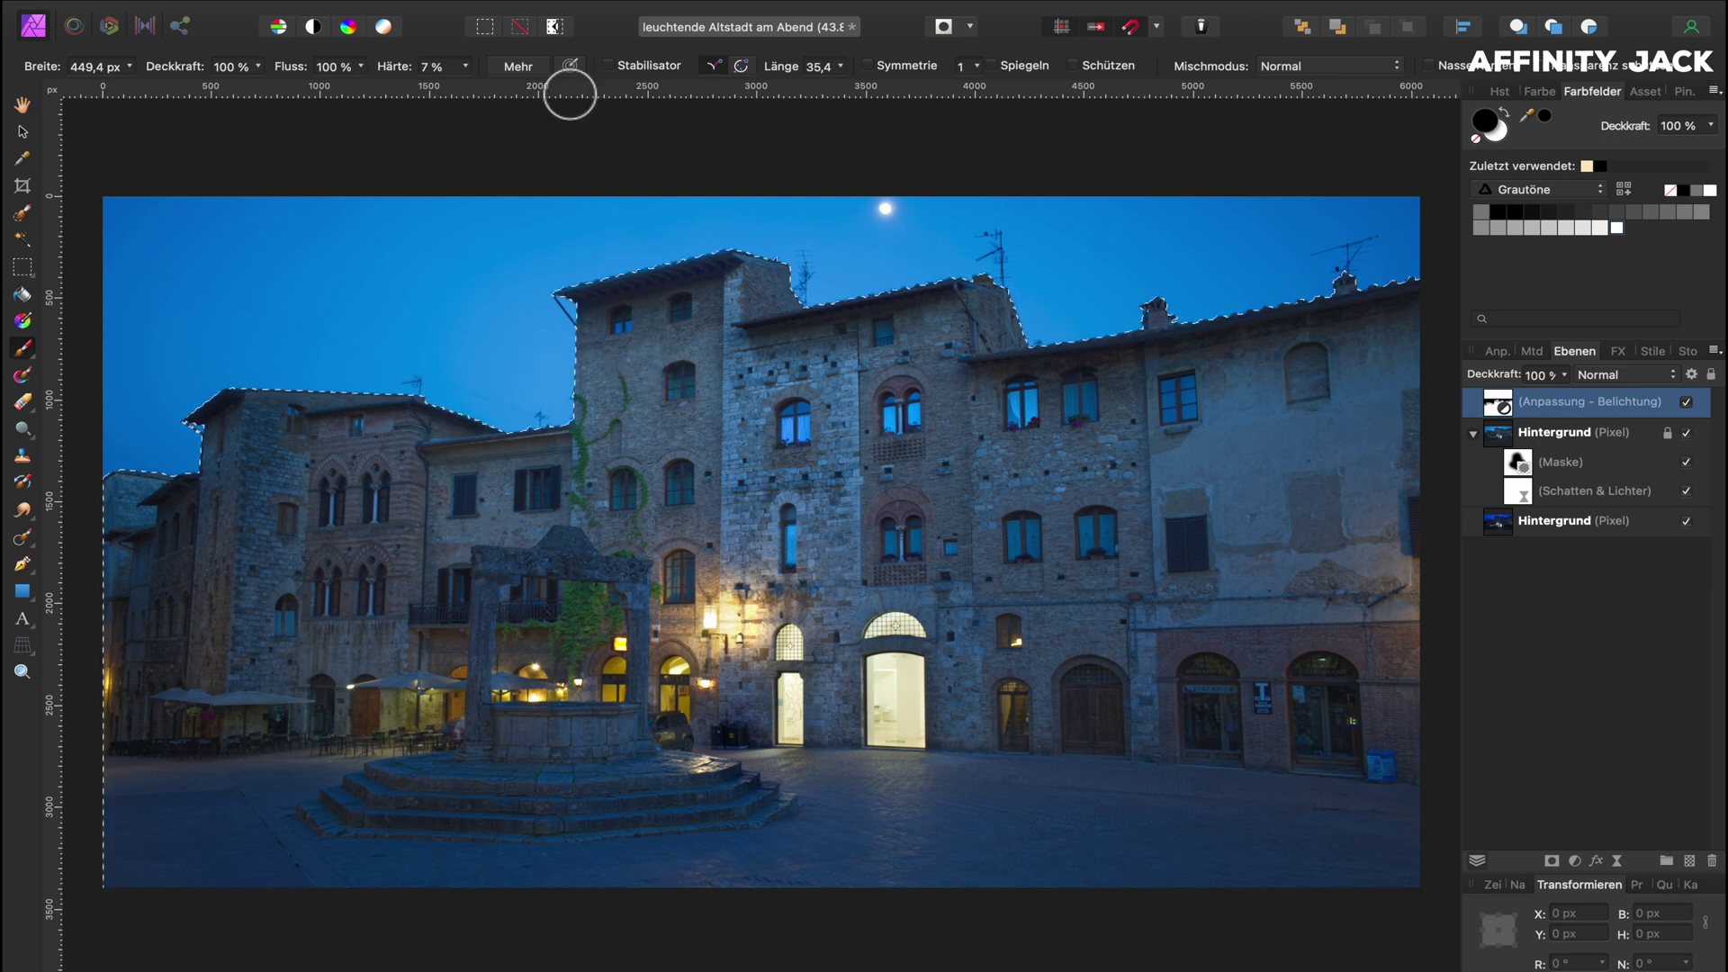
# Step: Invert the selection to the sky and add an Exposure adjustment of about -1.24
pyautogui.click(555, 30)
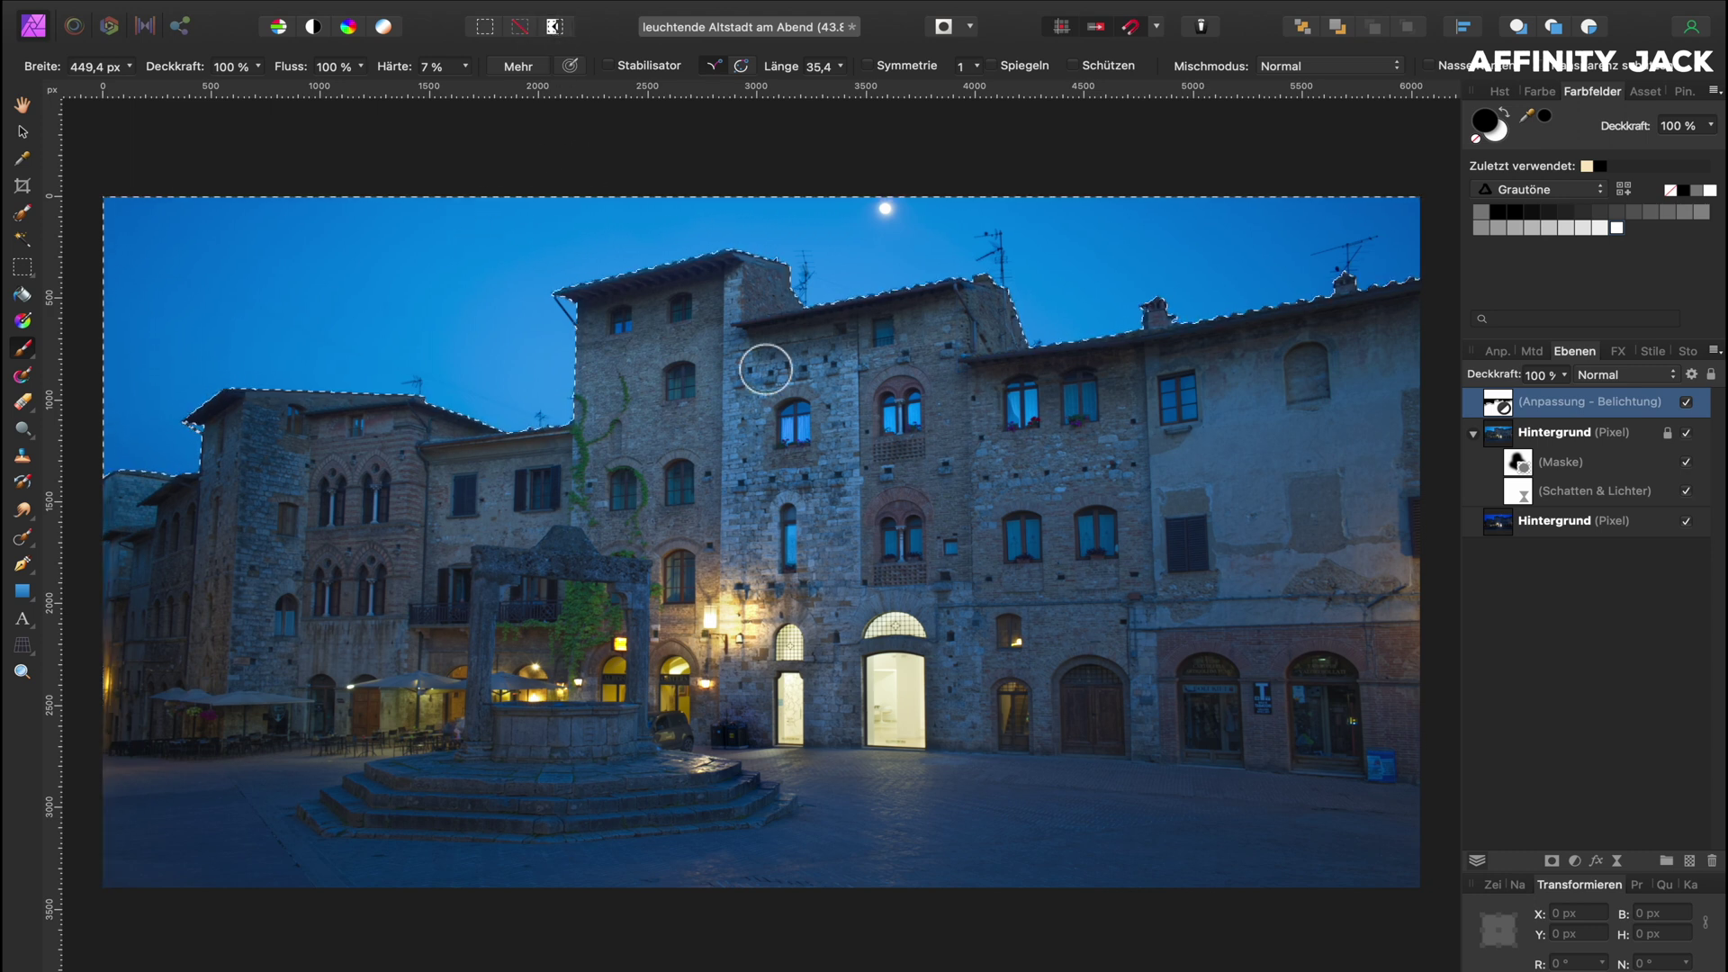
pyautogui.click(1582, 866)
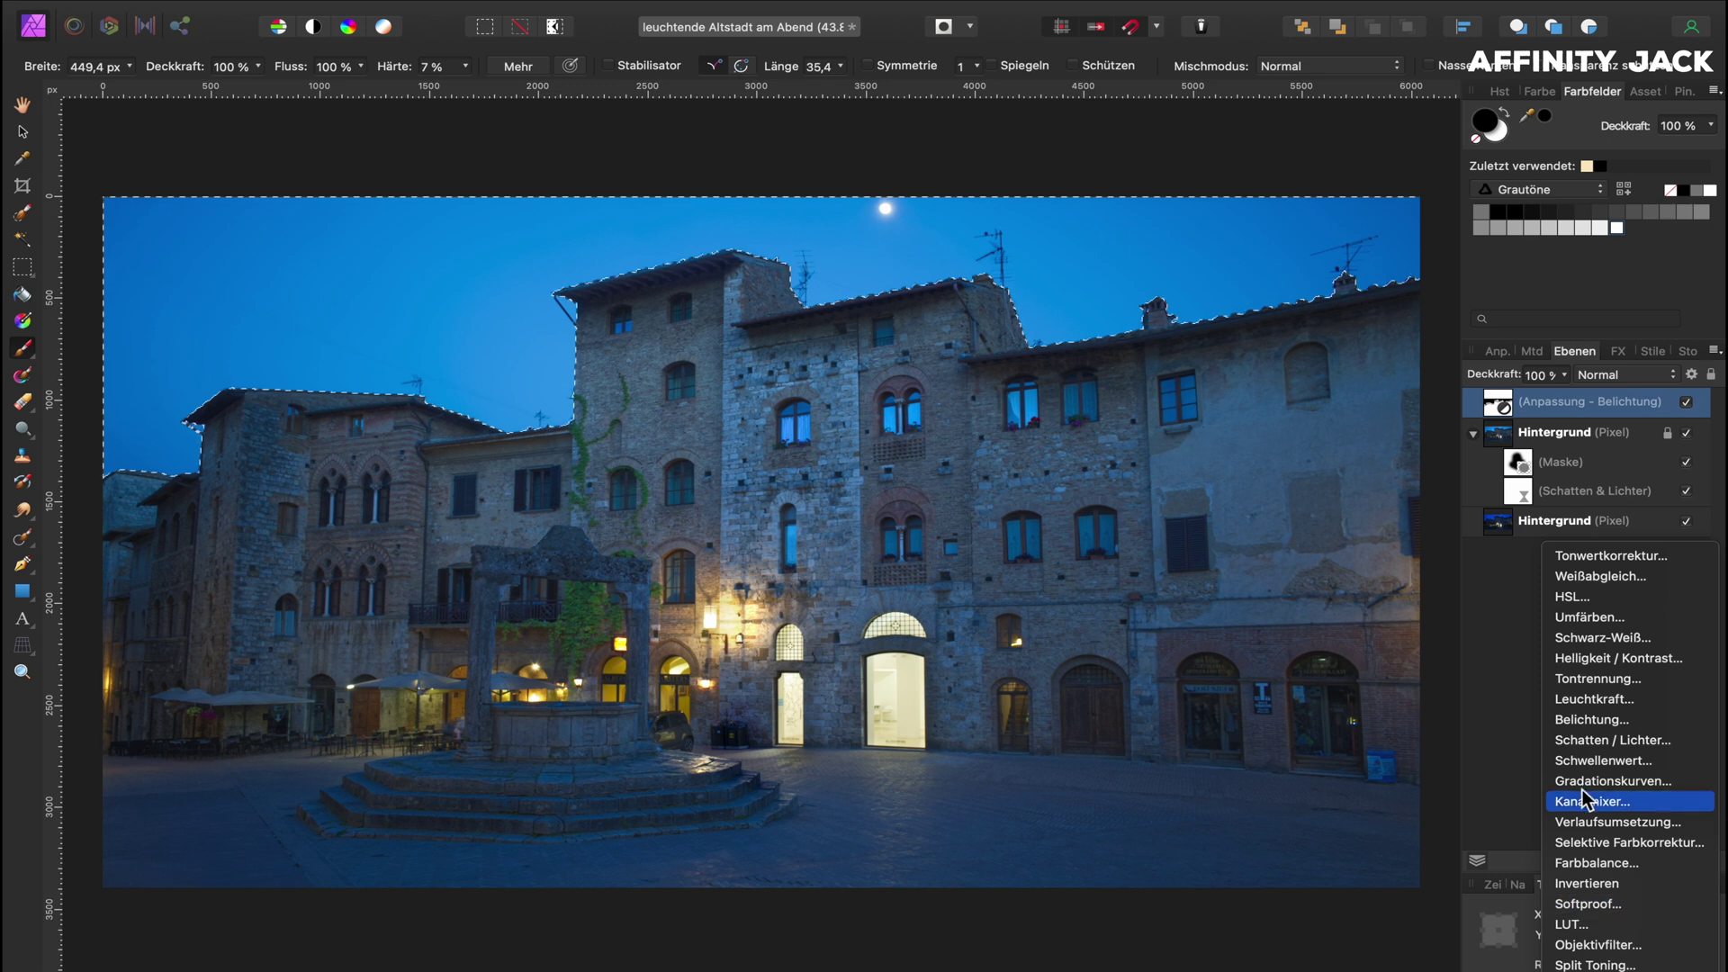
pyautogui.click(1582, 720)
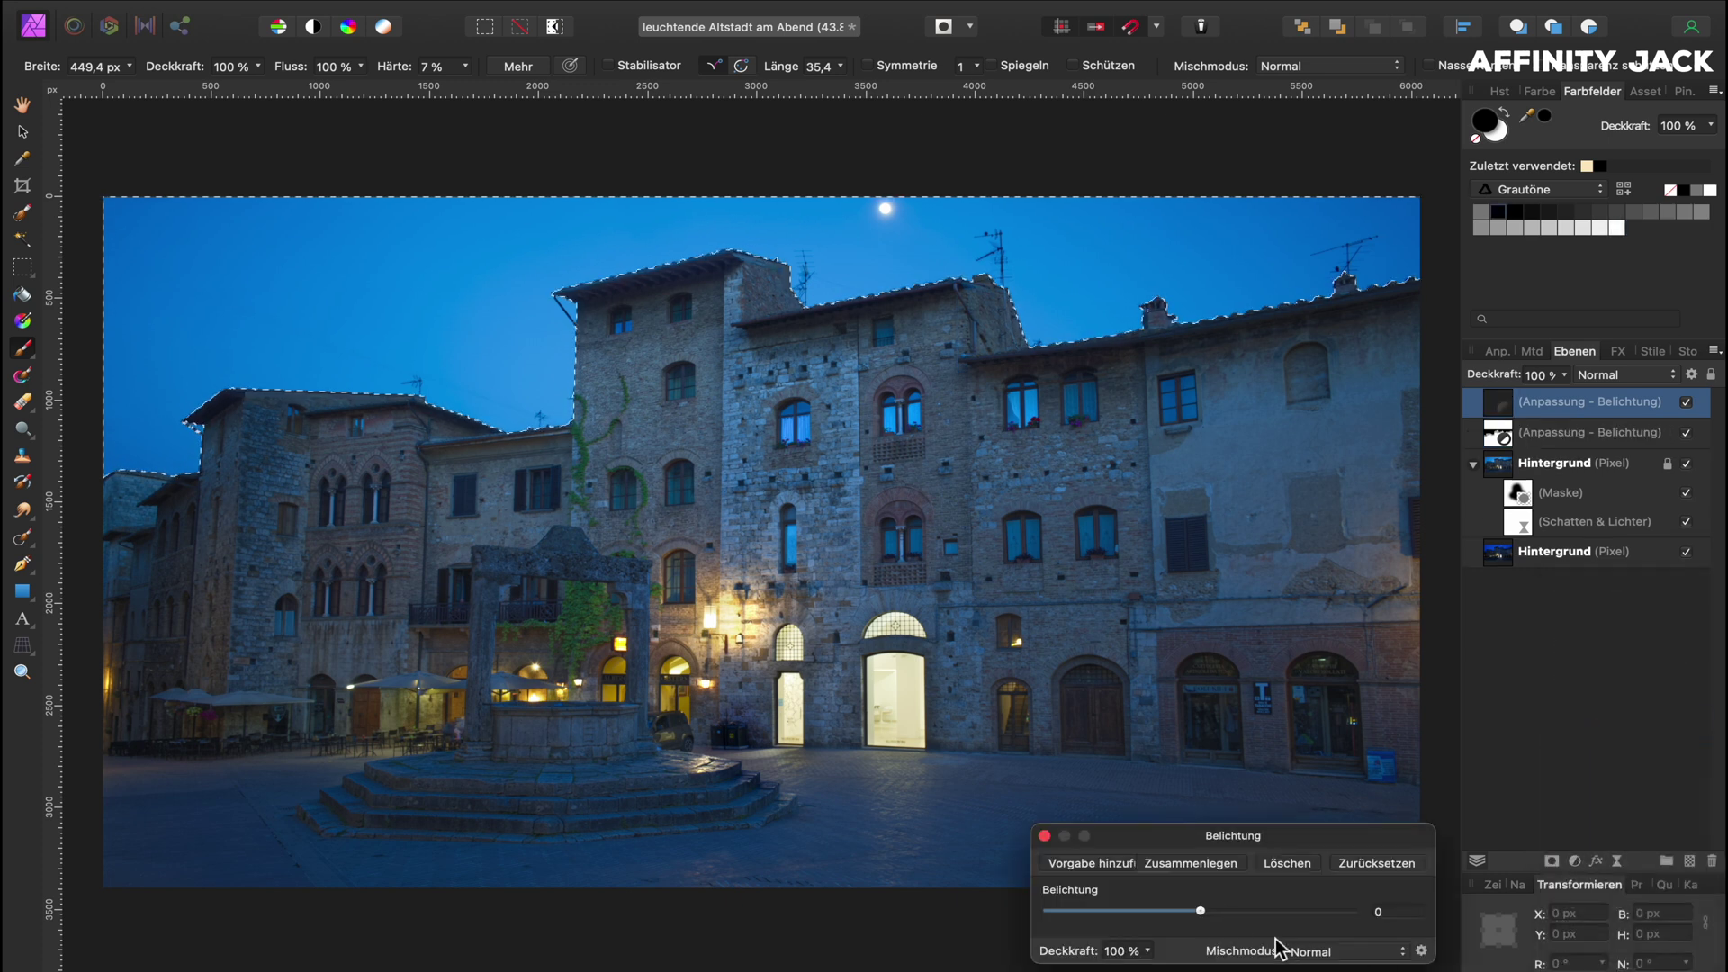
pyautogui.moveTo(1200, 911); pyautogui.dragTo(1175, 911)
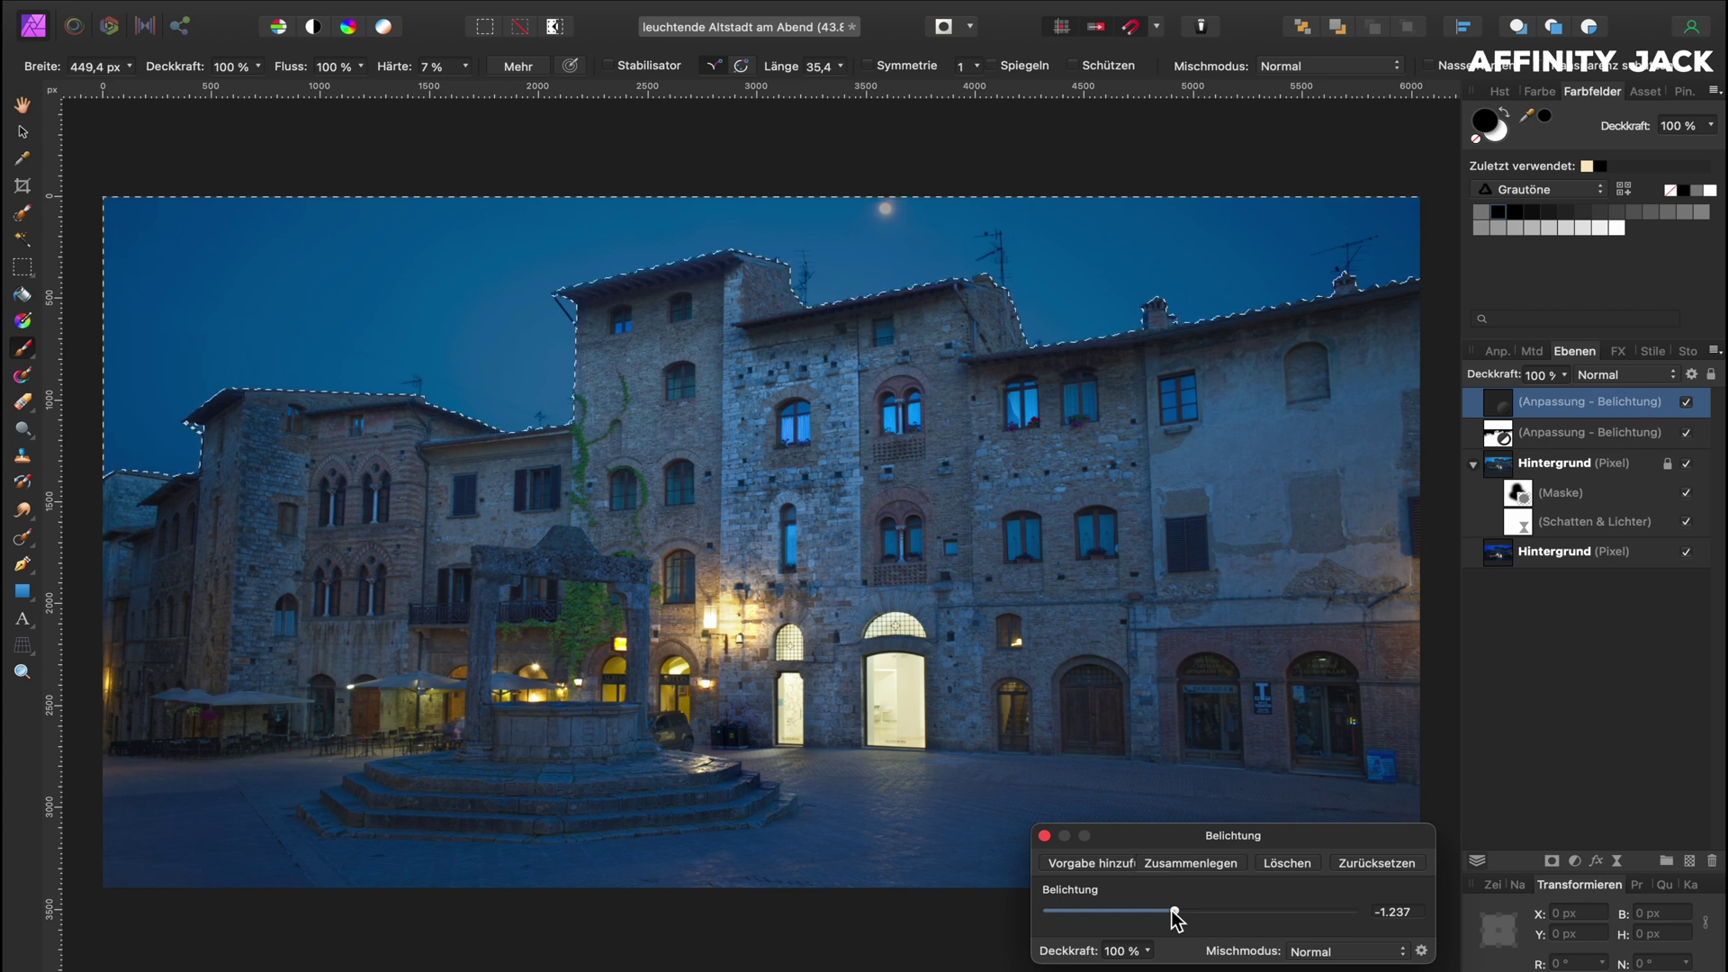
pyautogui.click(1045, 837)
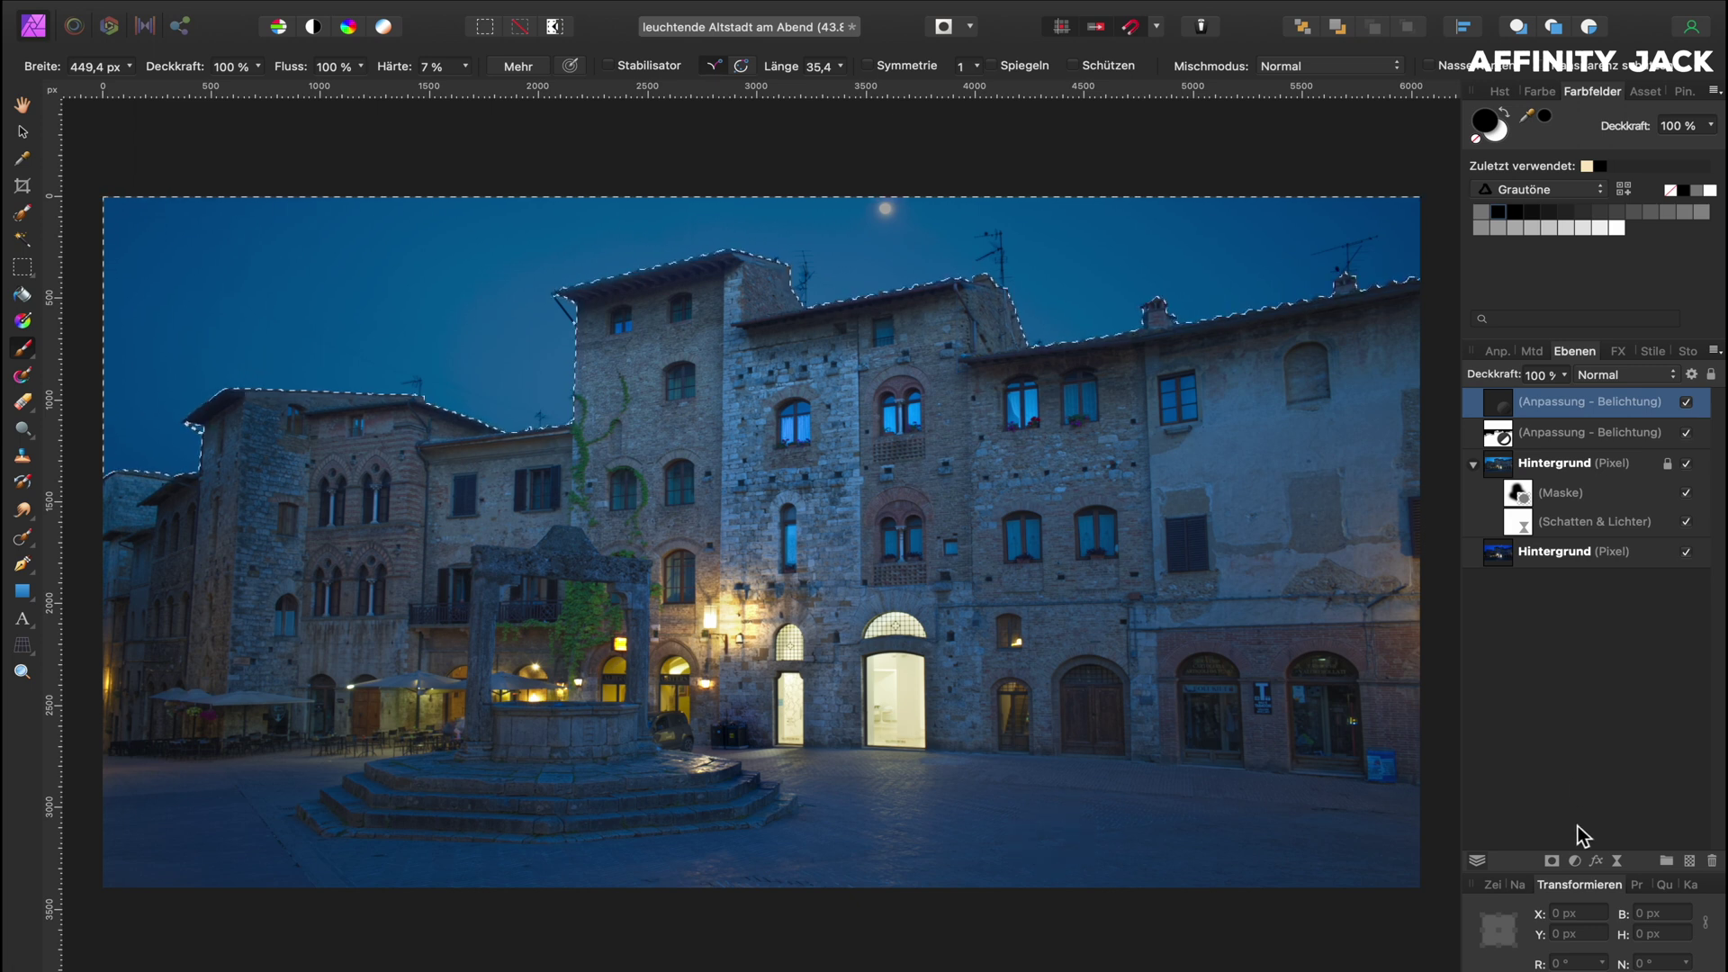
pyautogui.click(1576, 862)
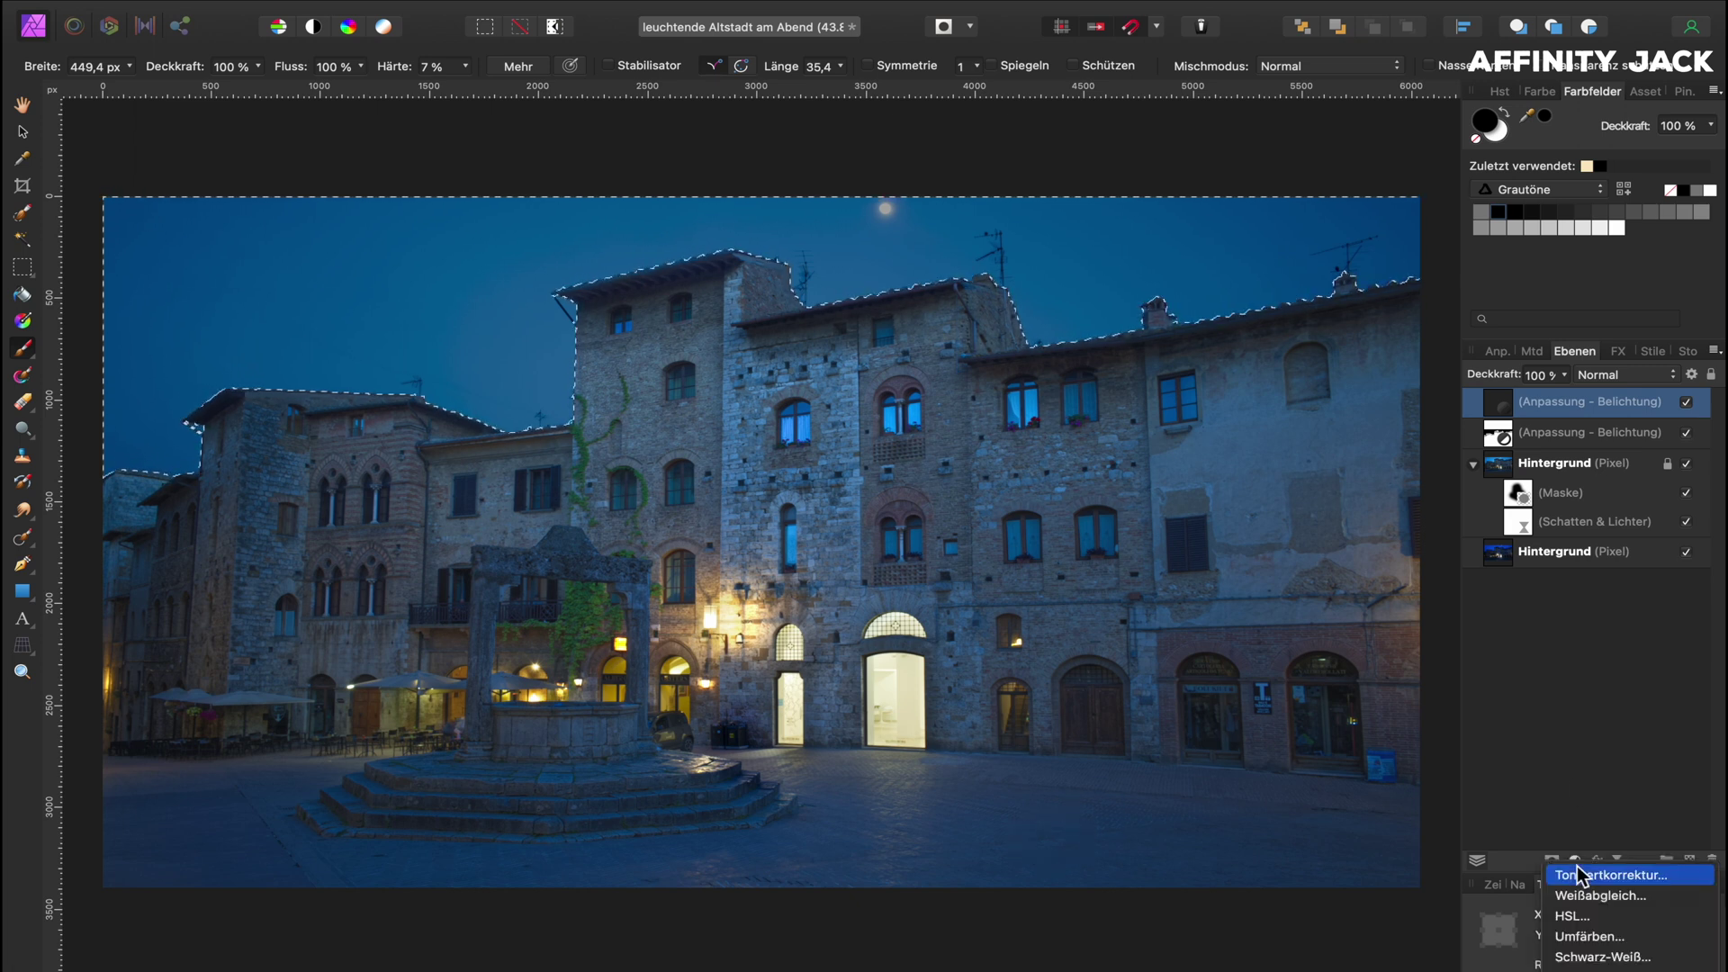
# Step: Add an HSL adjustment with Hue Shift set to -6.8°
pyautogui.click(1574, 915)
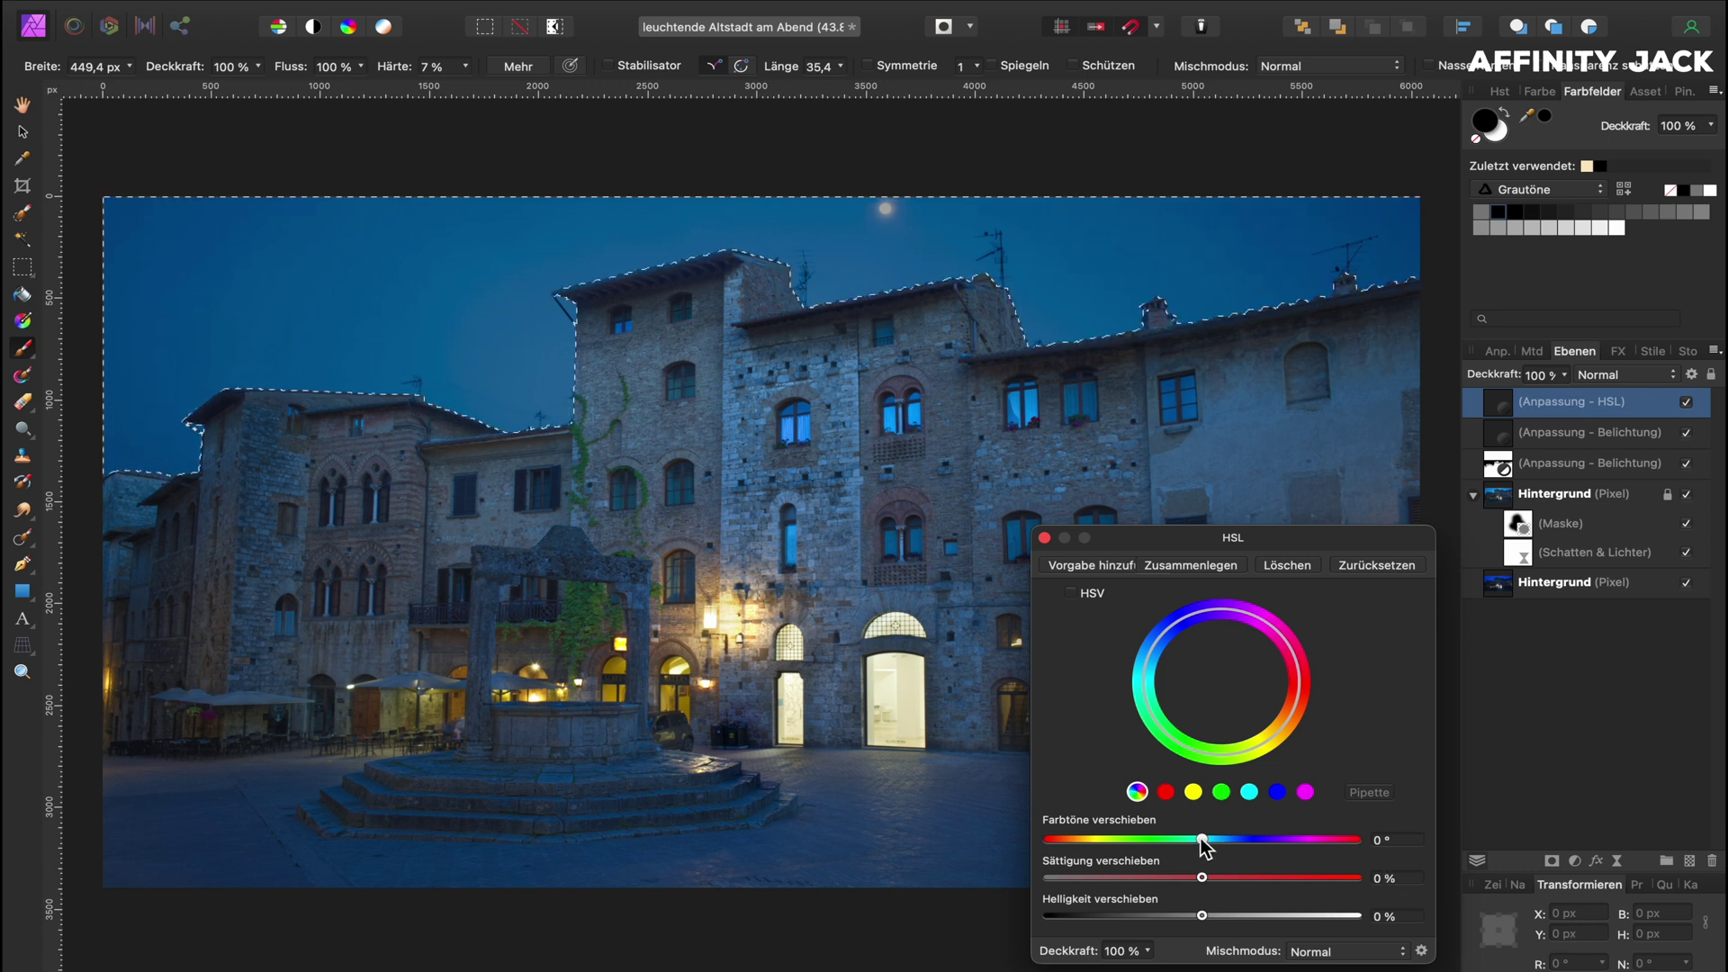
pyautogui.moveTo(1203, 839); pyautogui.dragTo(1197, 840)
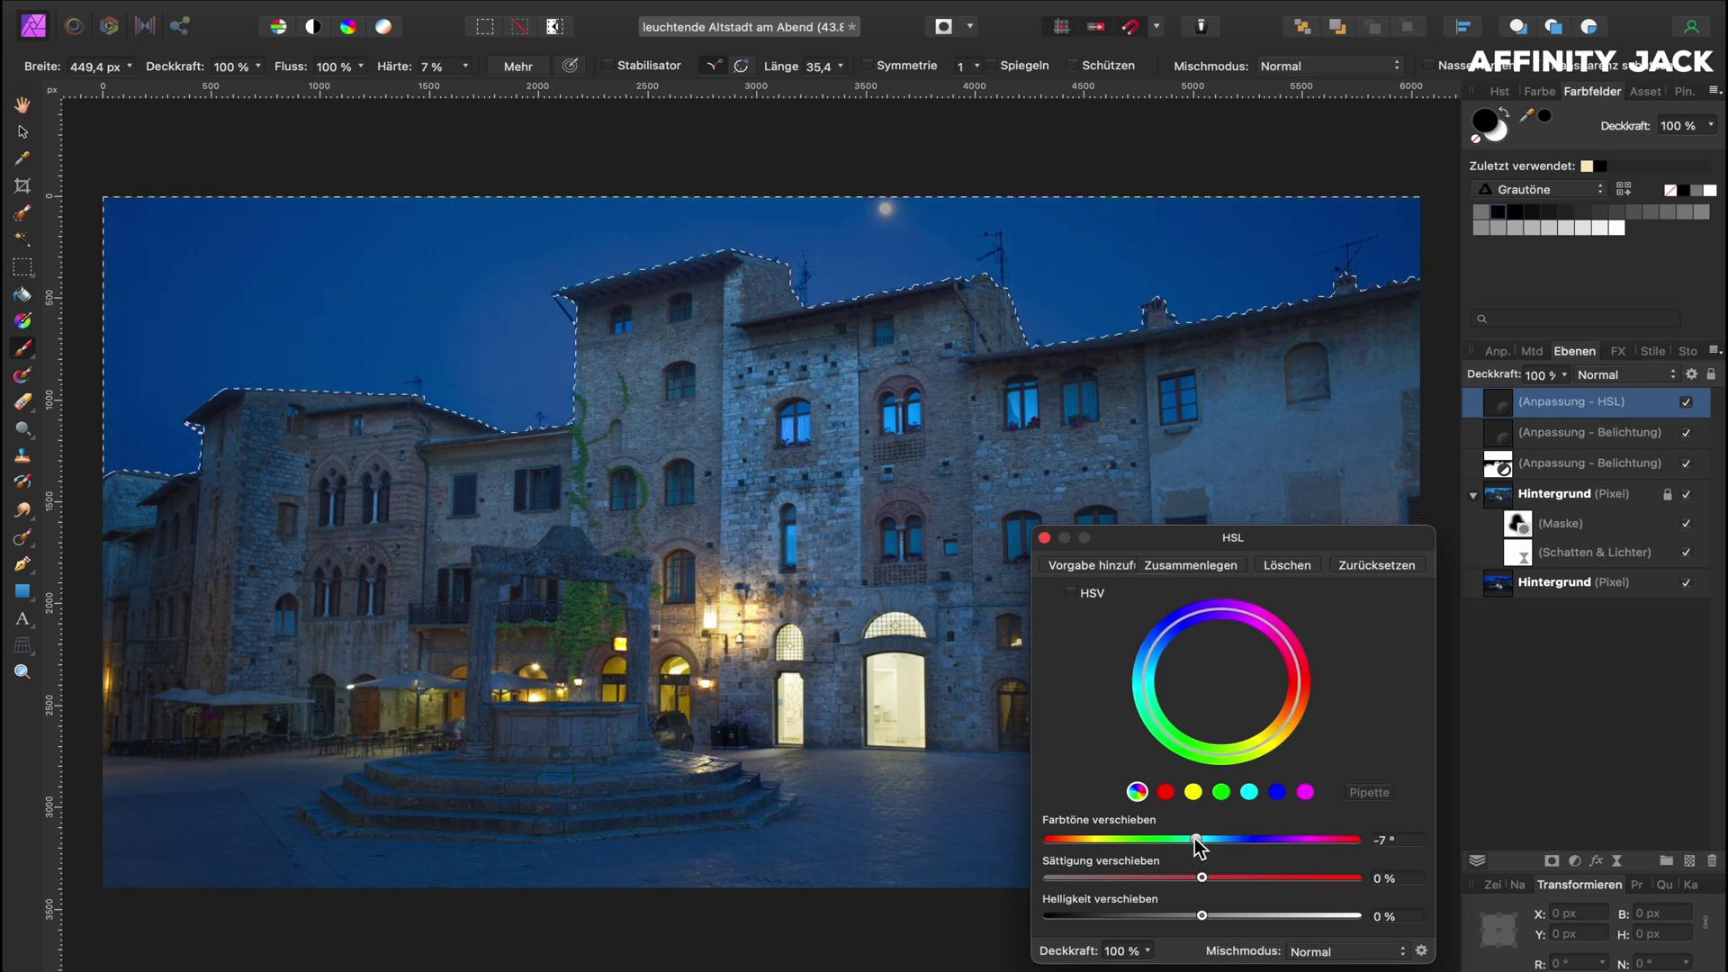
pyautogui.moveTo(1196, 841); pyautogui.dragTo(1195, 841)
pyautogui.moveTo(1195, 840); pyautogui.dragTo(1197, 839)
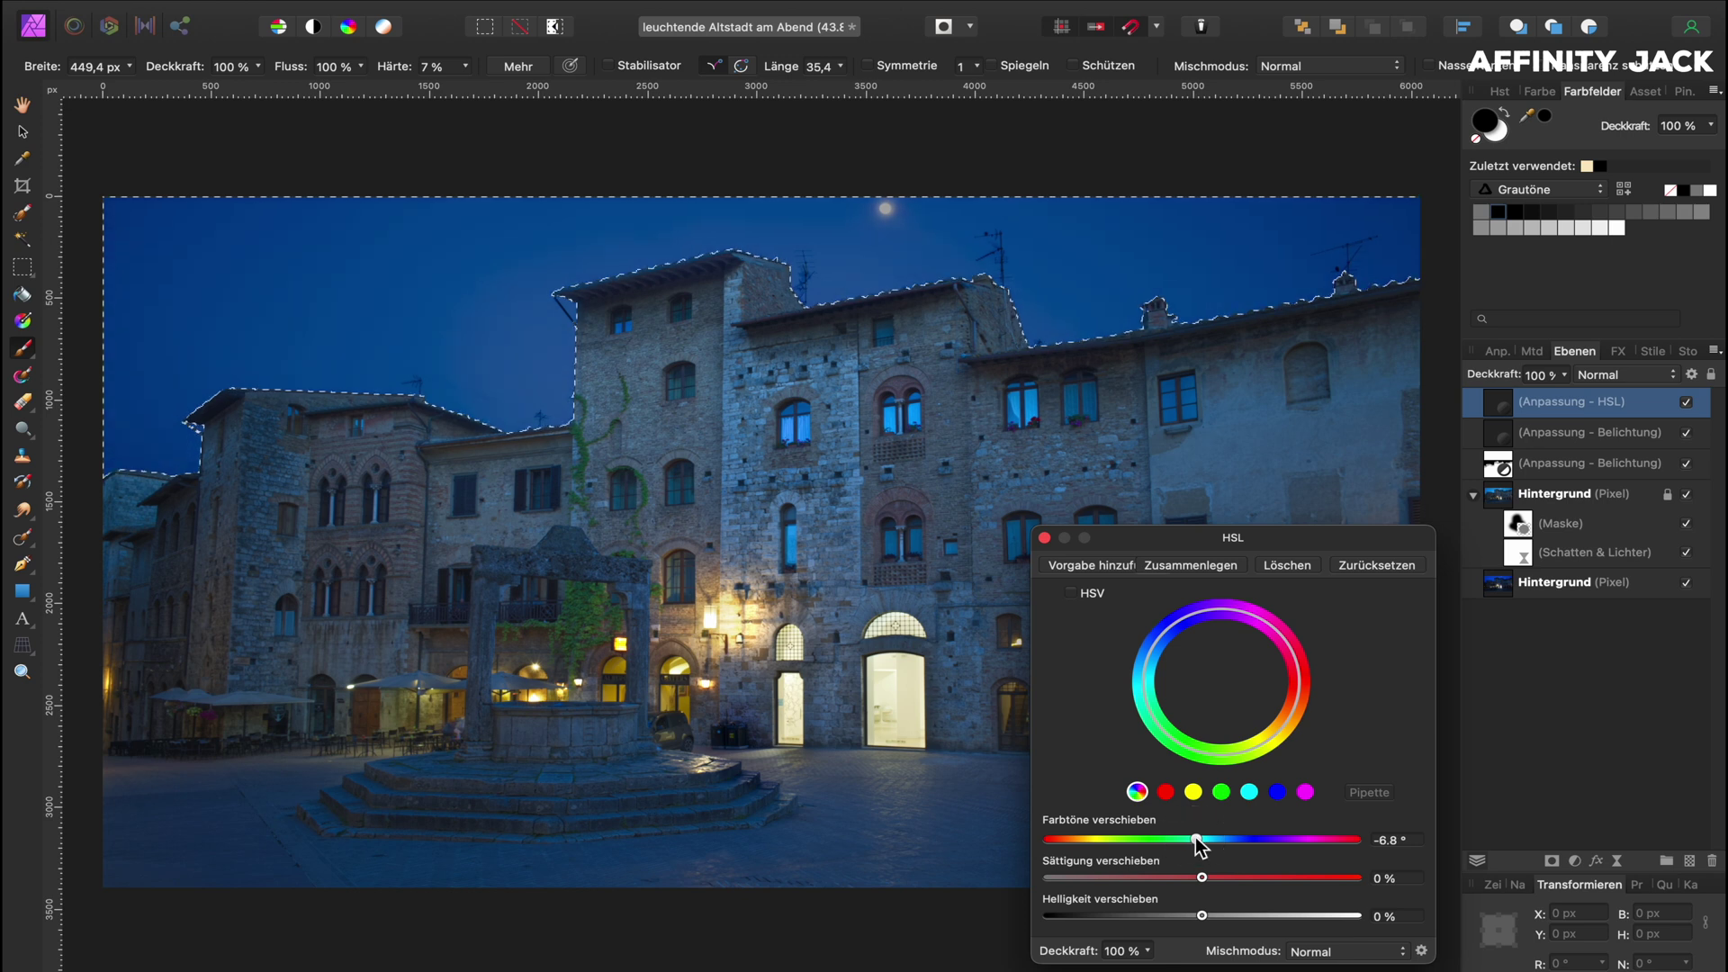
pyautogui.click(1045, 538)
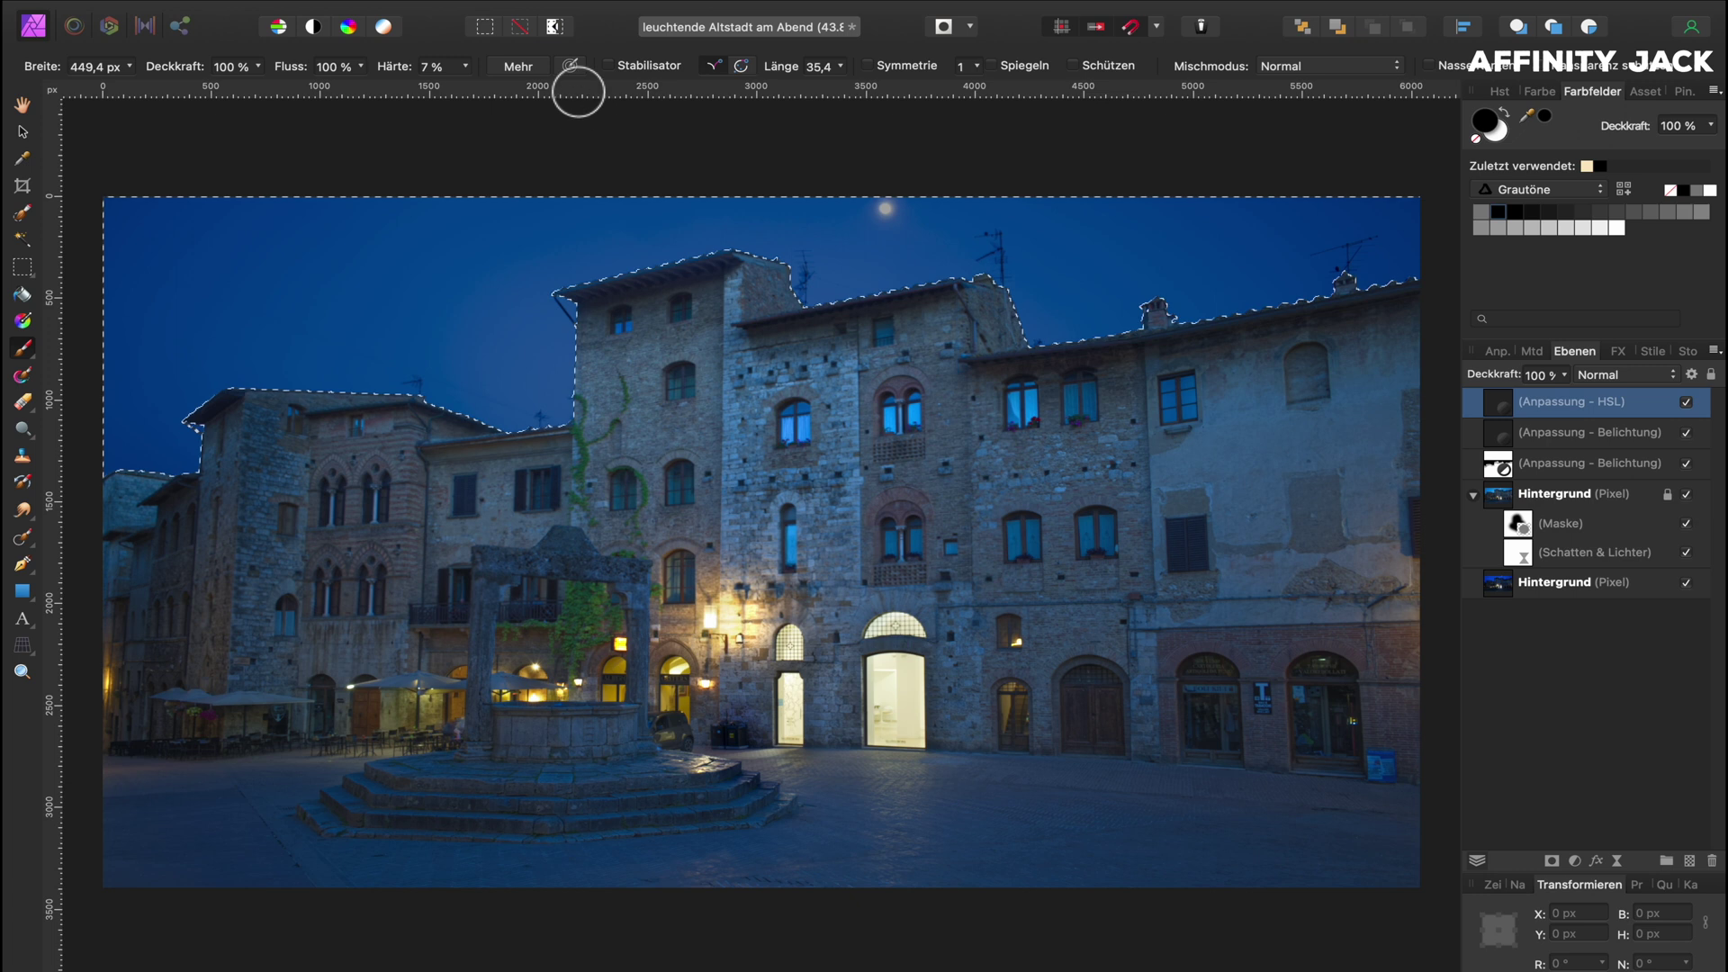
# Step: Invert the selection back to the buildings and add a Curves adjustment with three control points
pyautogui.click(555, 27)
pyautogui.click(1575, 862)
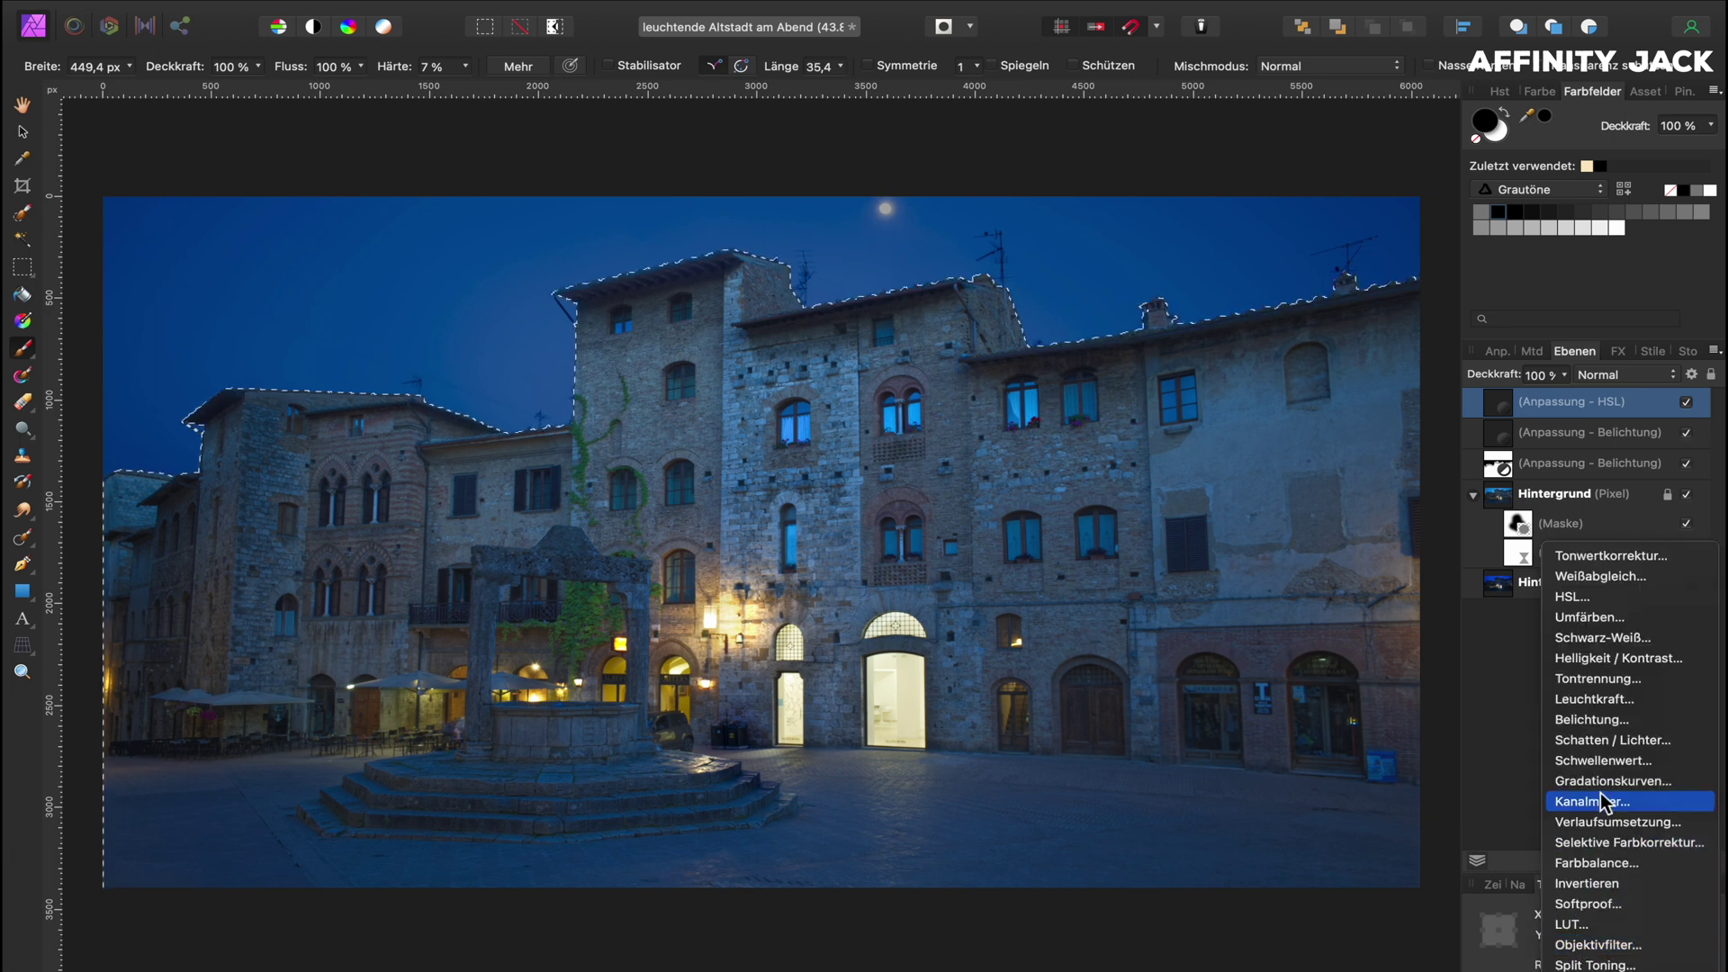
pyautogui.click(1598, 799)
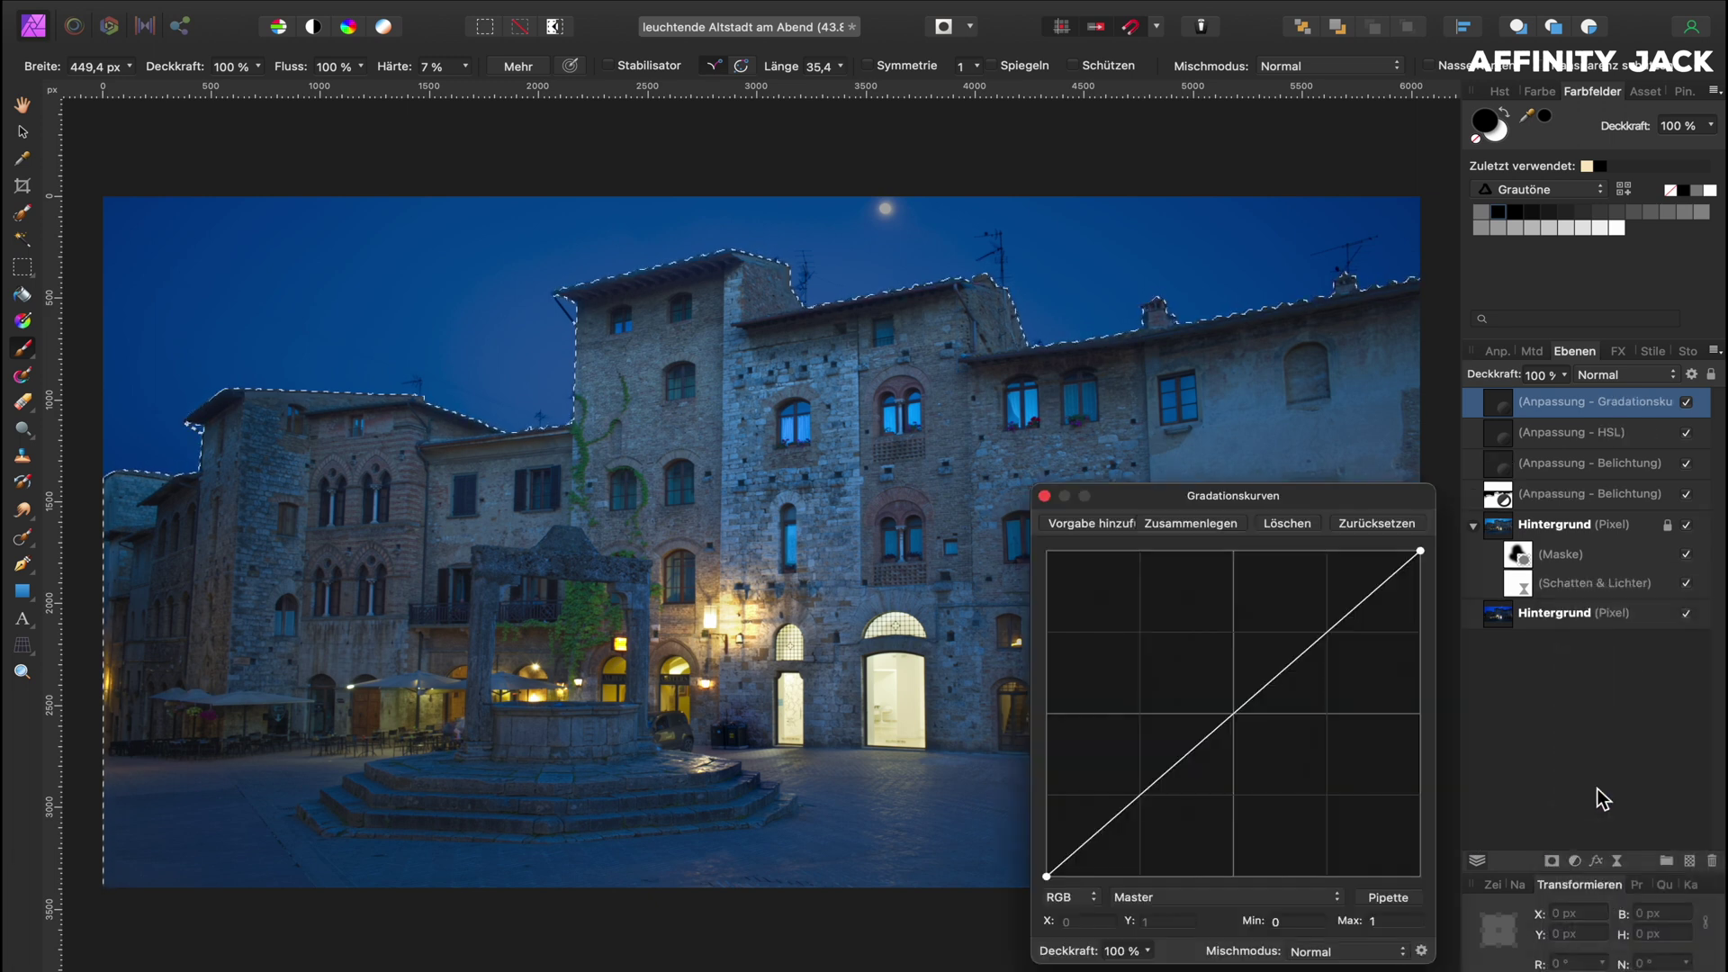
pyautogui.click(1234, 714)
pyautogui.click(1326, 632)
pyautogui.click(1137, 795)
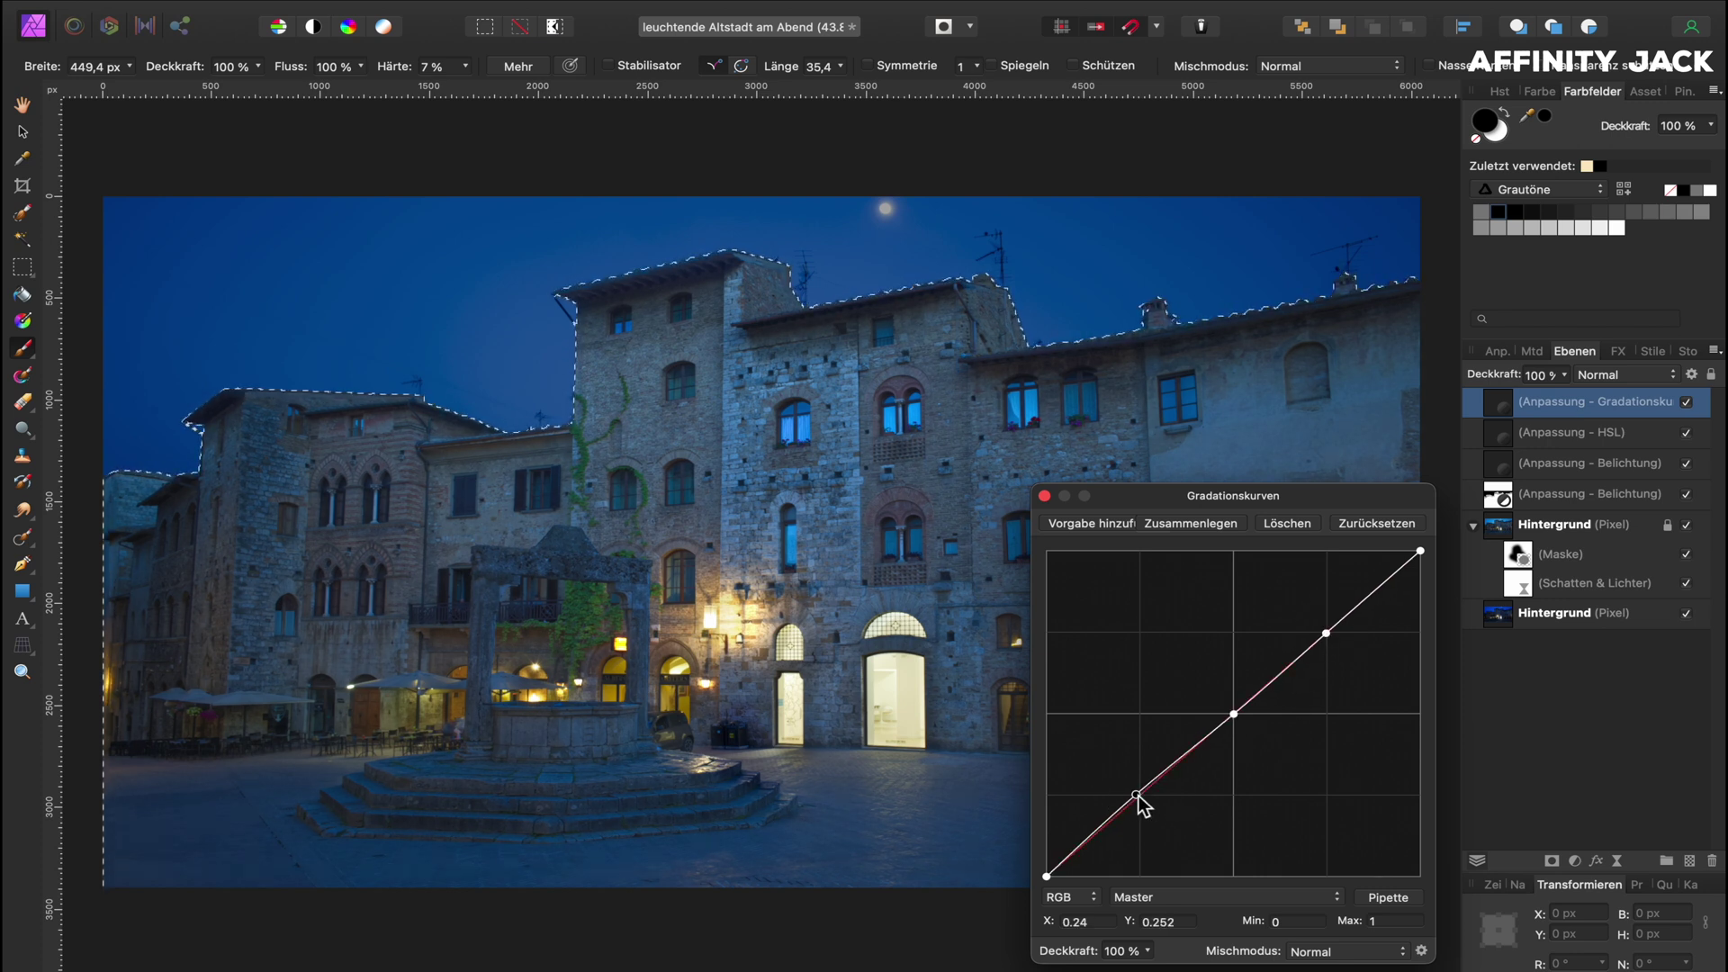
# Step: Pull the shadows point down and the highlights point up into a gentle S-curve
pyautogui.moveTo(1135, 795); pyautogui.dragTo(1141, 804)
pyautogui.moveTo(1141, 804); pyautogui.dragTo(1141, 807)
pyautogui.click(1140, 805)
pyautogui.moveTo(1326, 633); pyautogui.dragTo(1330, 620)
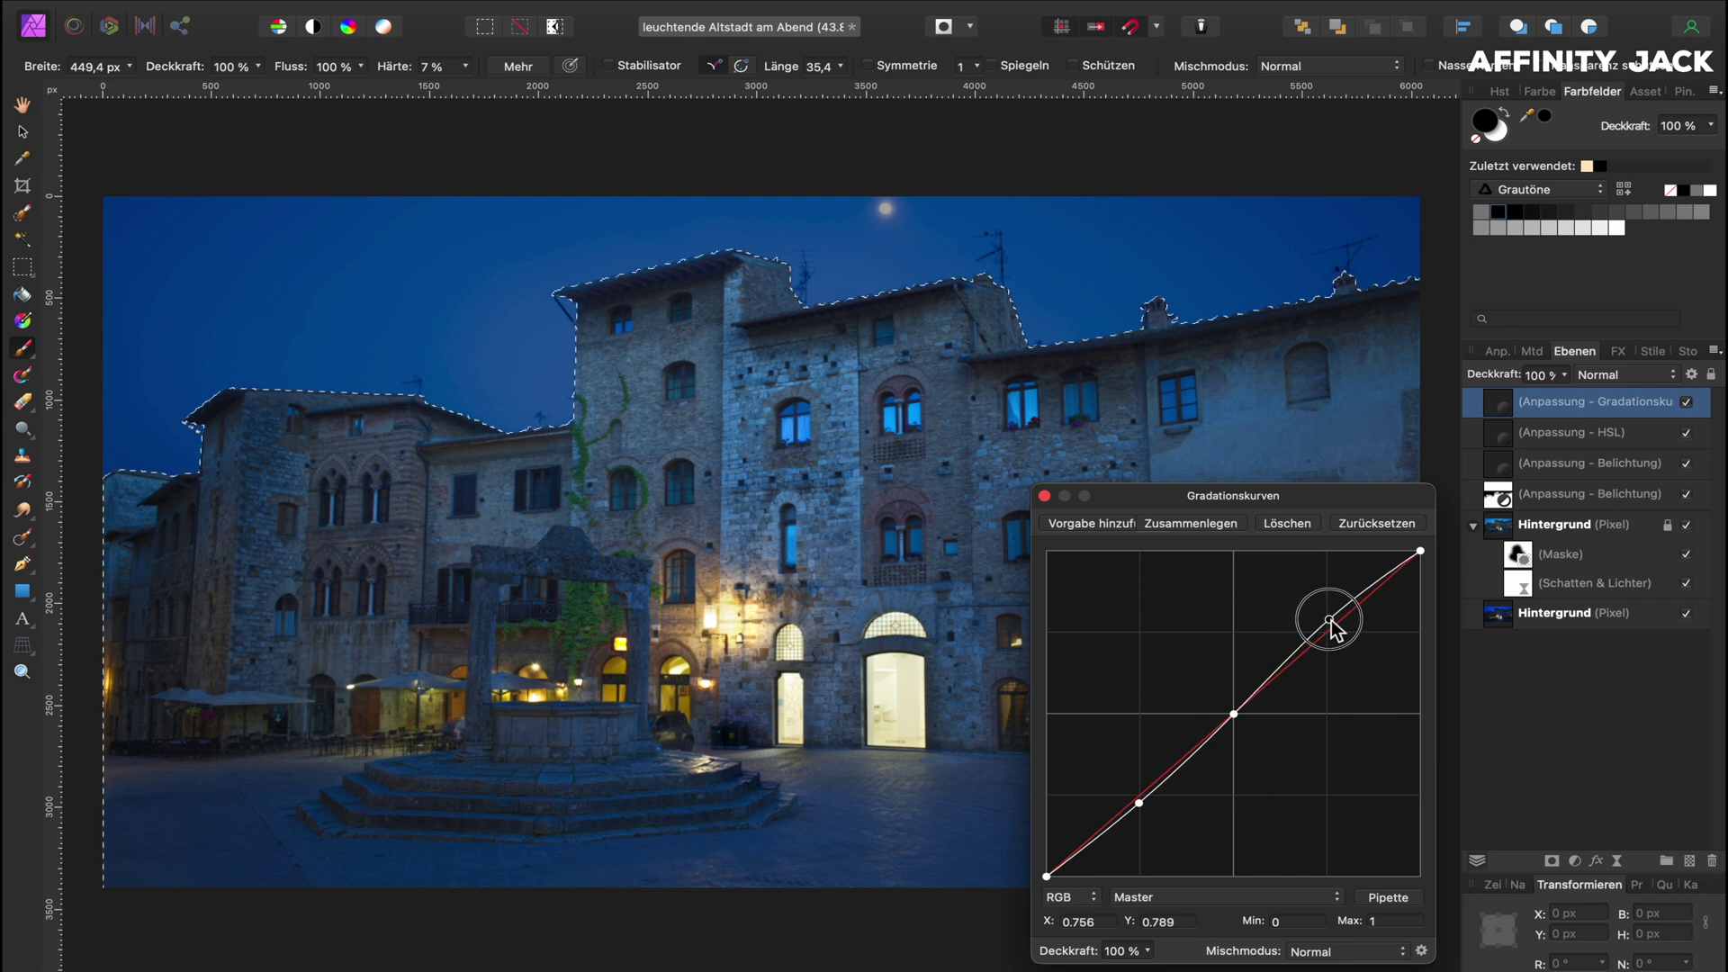
pyautogui.click(1141, 805)
pyautogui.moveTo(1141, 805); pyautogui.dragTo(1141, 808)
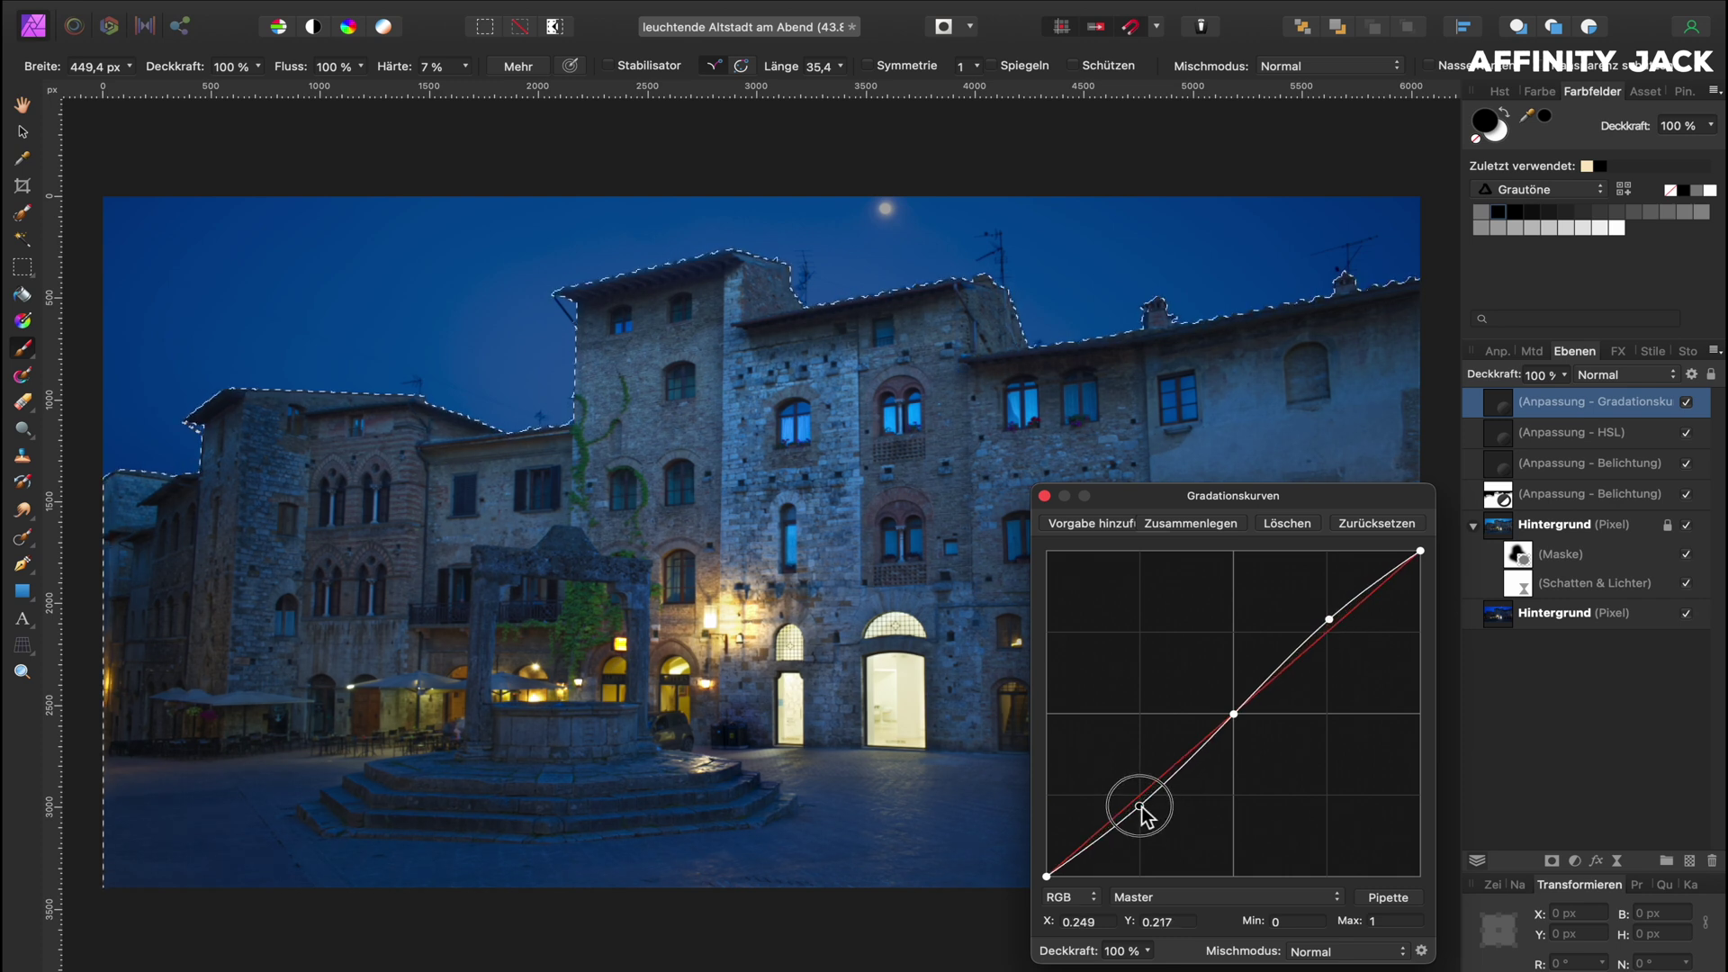
pyautogui.click(1044, 495)
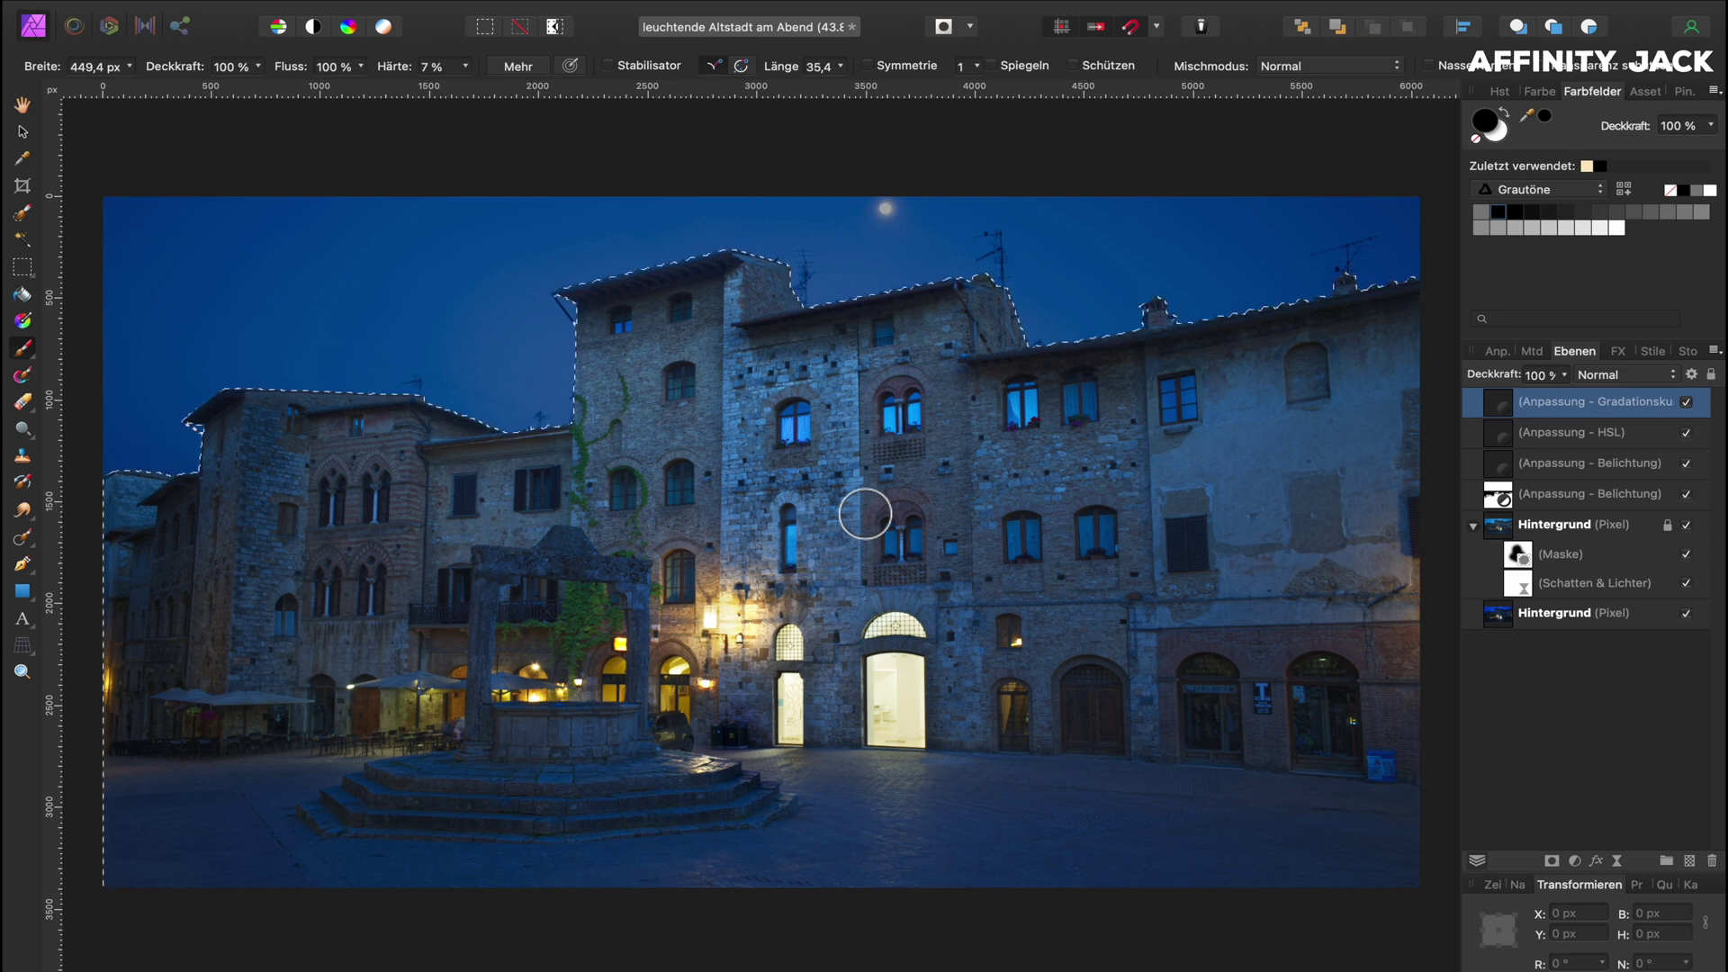
# Step: Add a White Balance adjustment at 100% warmth, then add a second White Balance layer
pyautogui.click(1574, 863)
pyautogui.click(1582, 894)
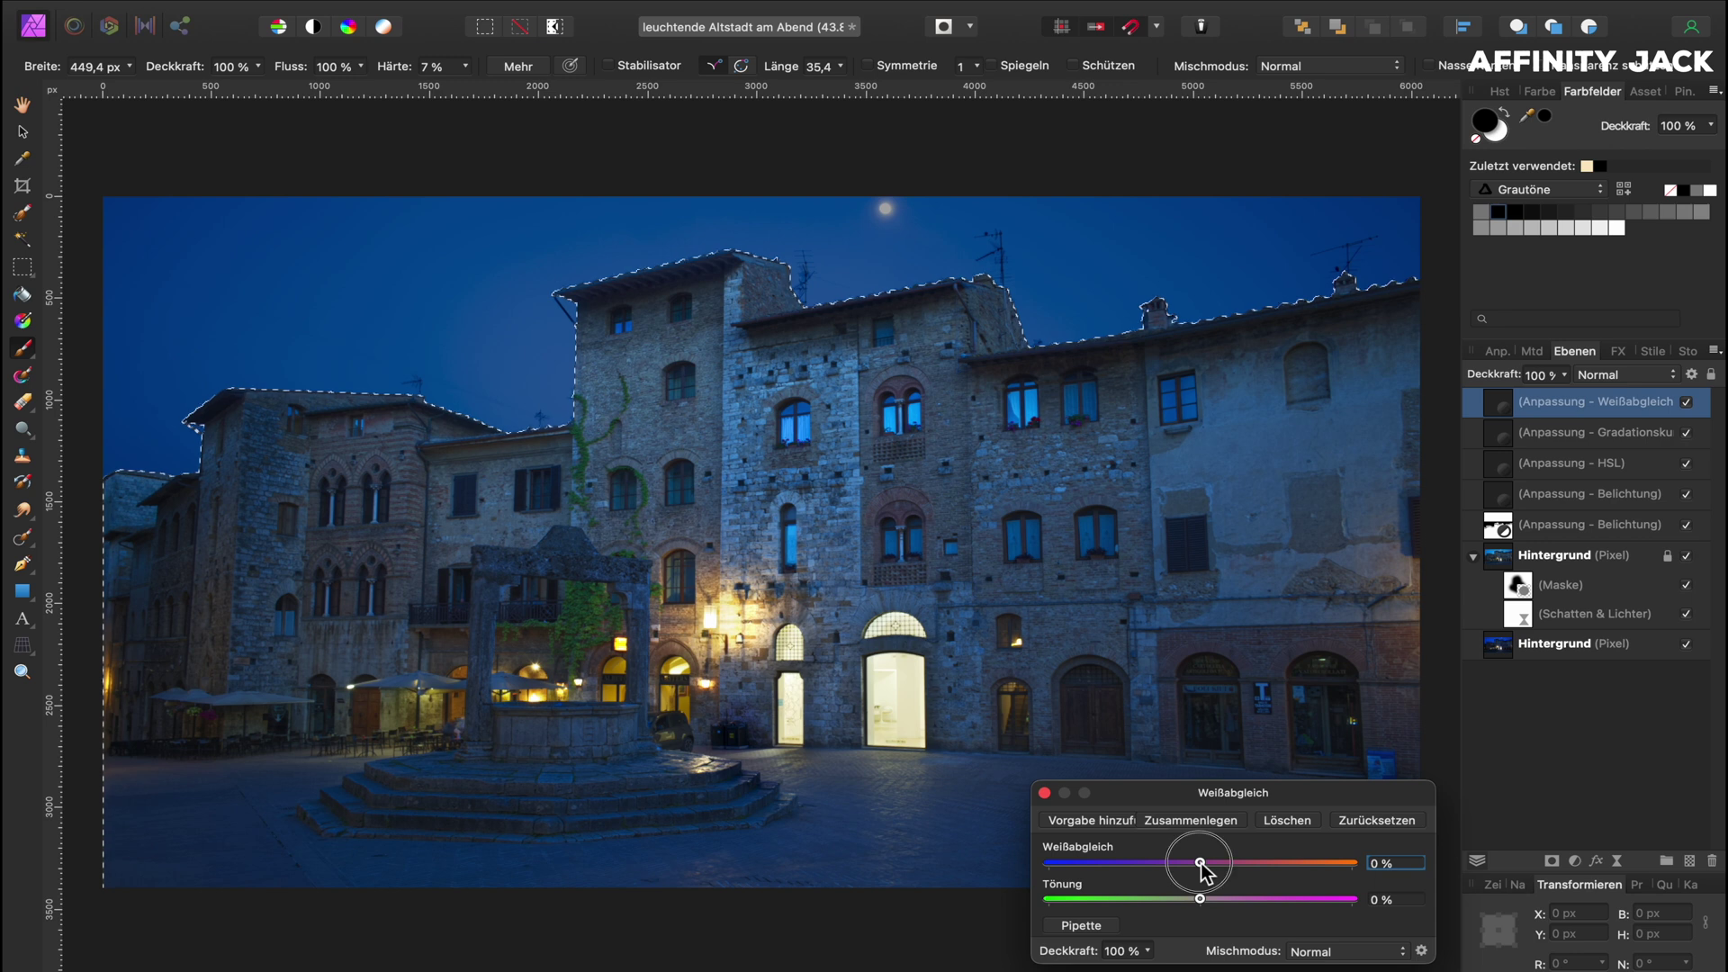
pyautogui.moveTo(1198, 862)
pyautogui.mouseDown()
pyautogui.moveTo(1357, 865)
pyautogui.moveTo(1203, 870)
pyautogui.moveTo(1334, 874)
pyautogui.moveTo(1222, 871)
pyautogui.mouseUp()
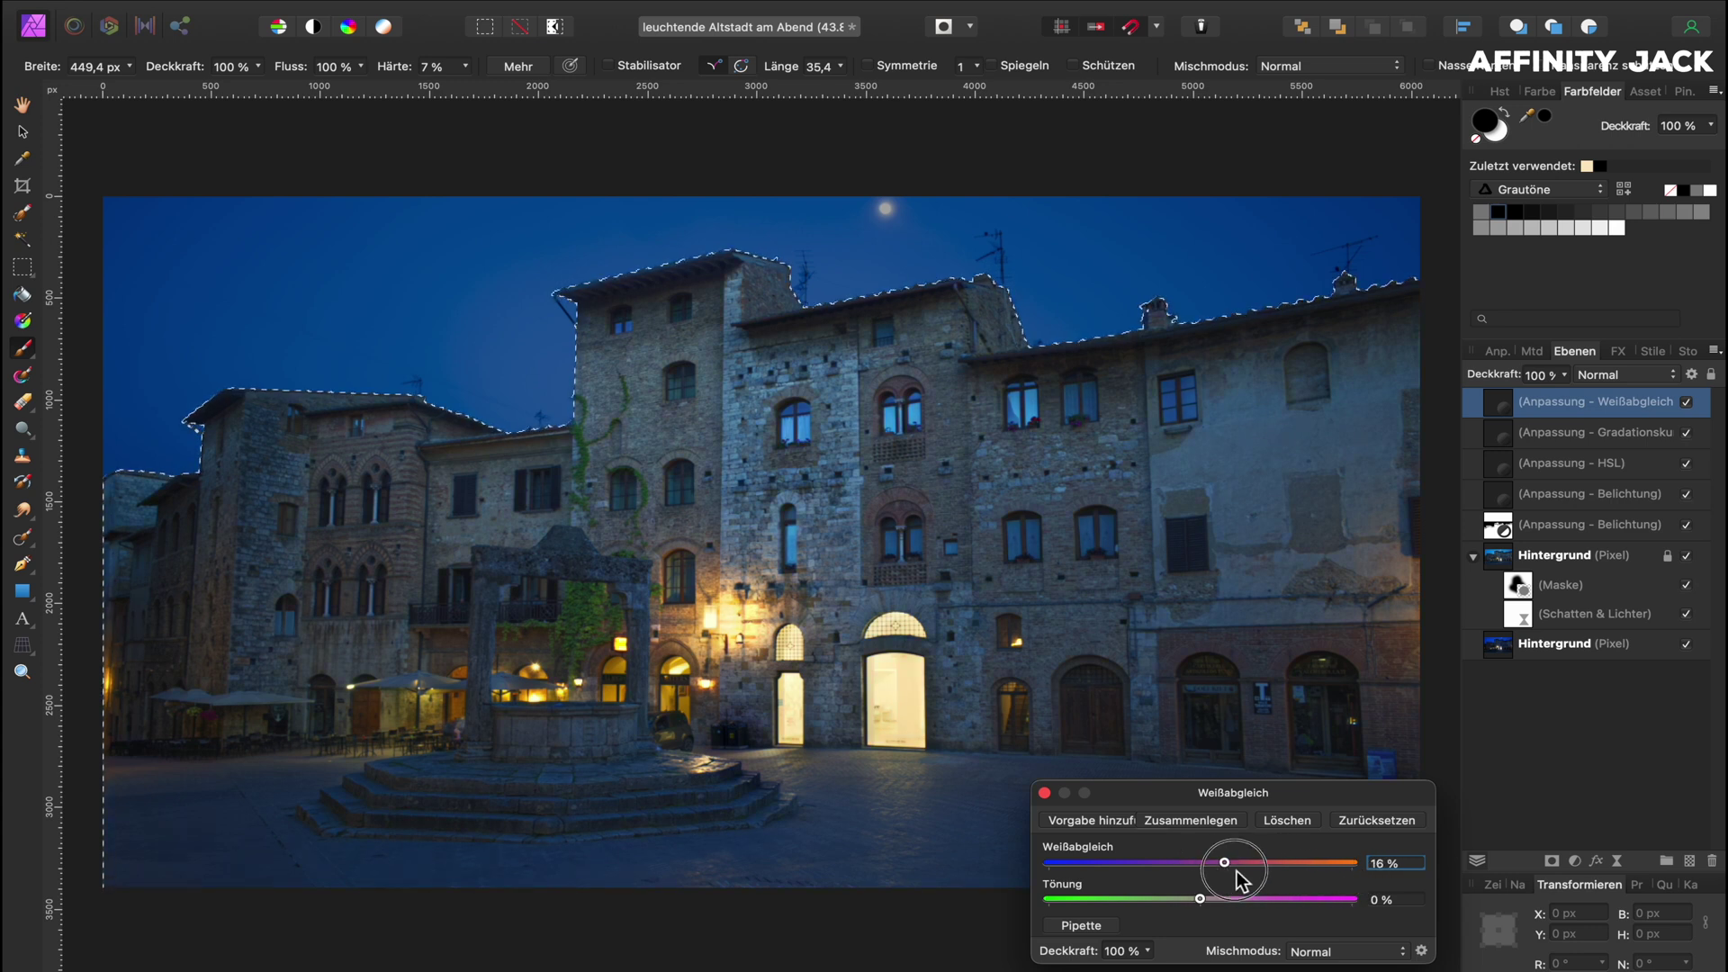
pyautogui.click(1044, 792)
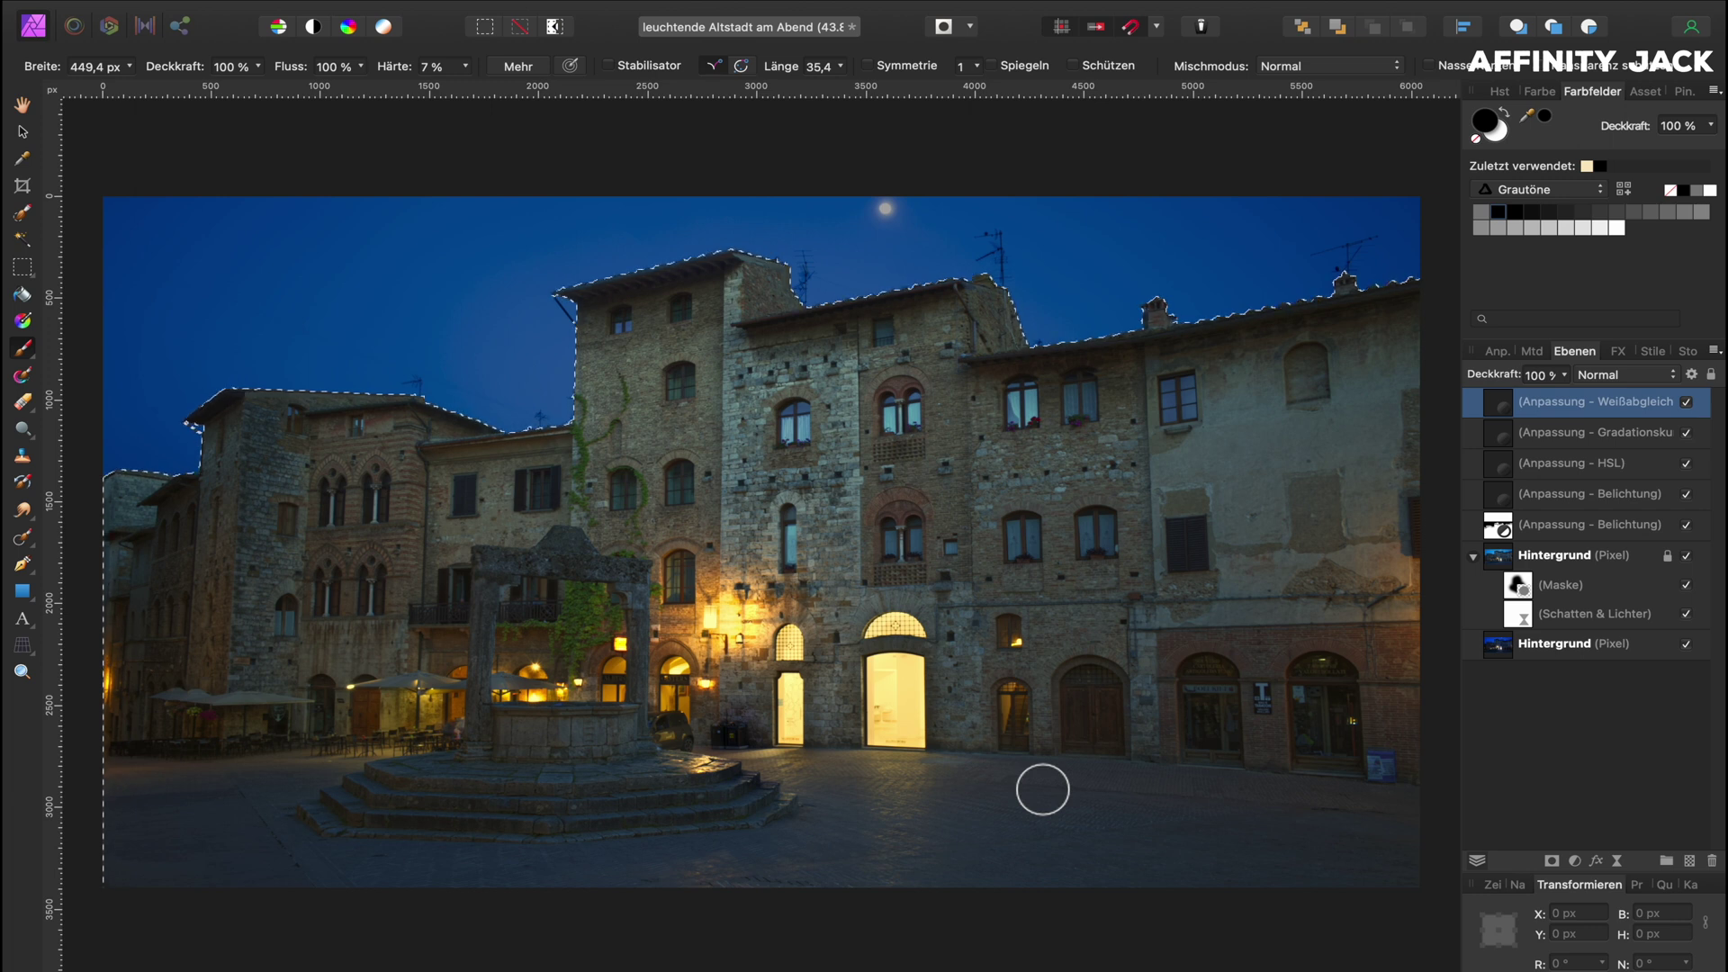
pyautogui.click(1575, 863)
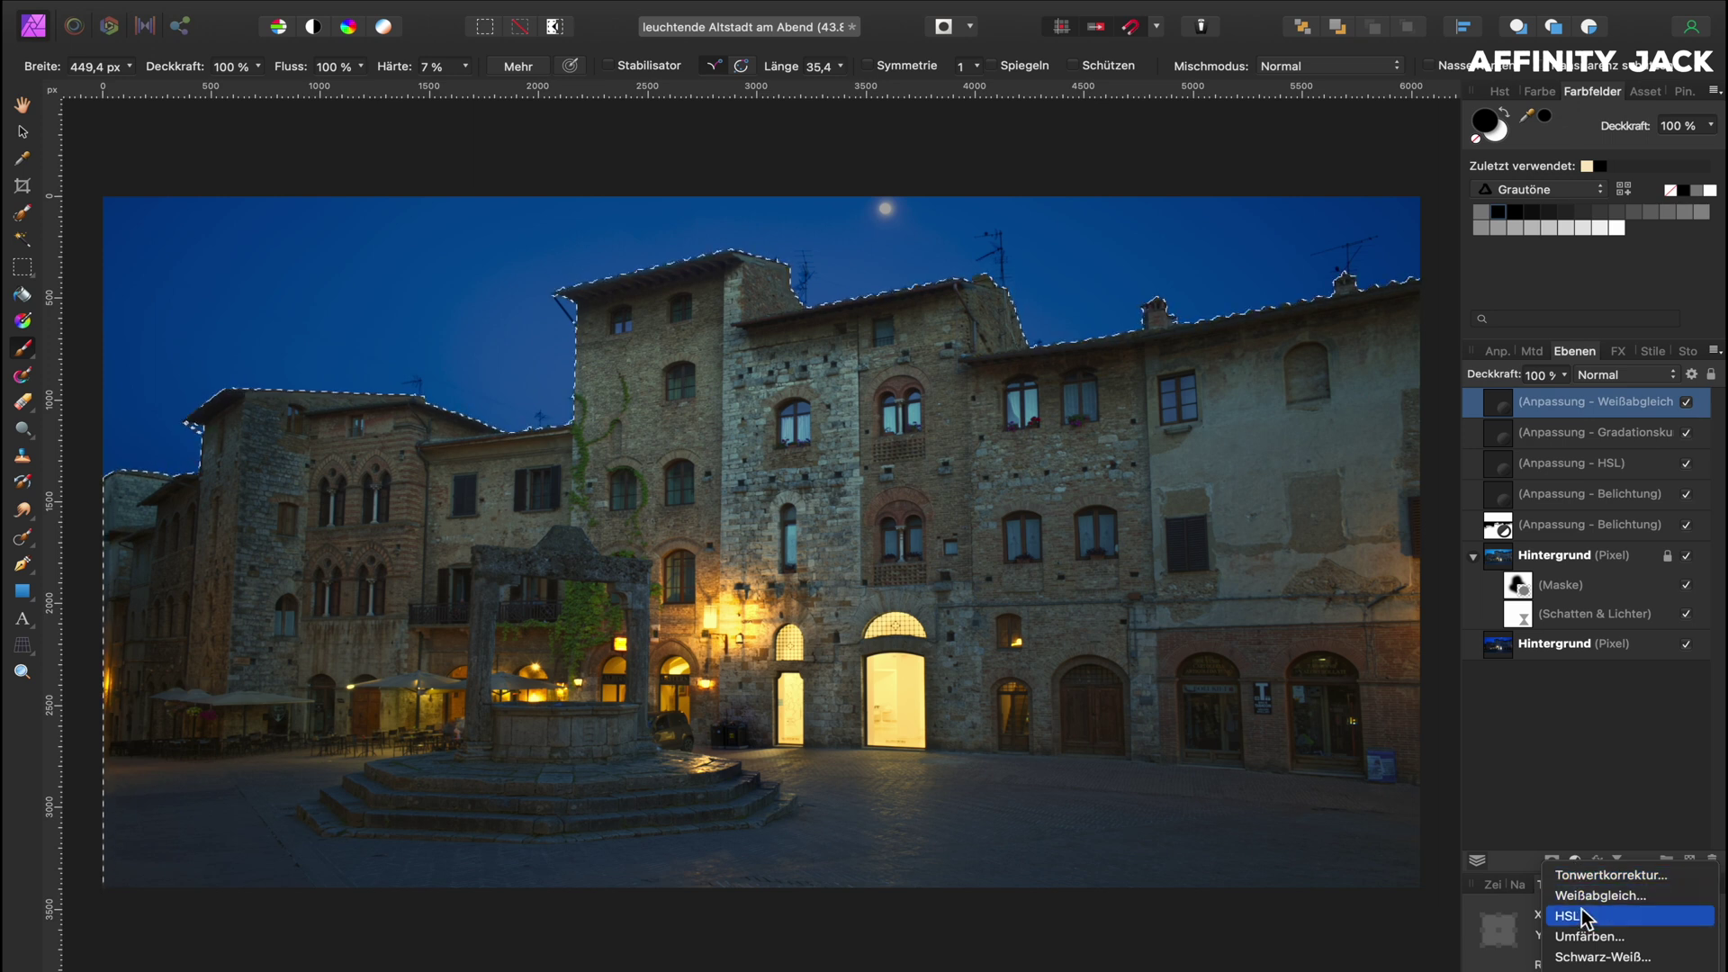
pyautogui.click(1601, 896)
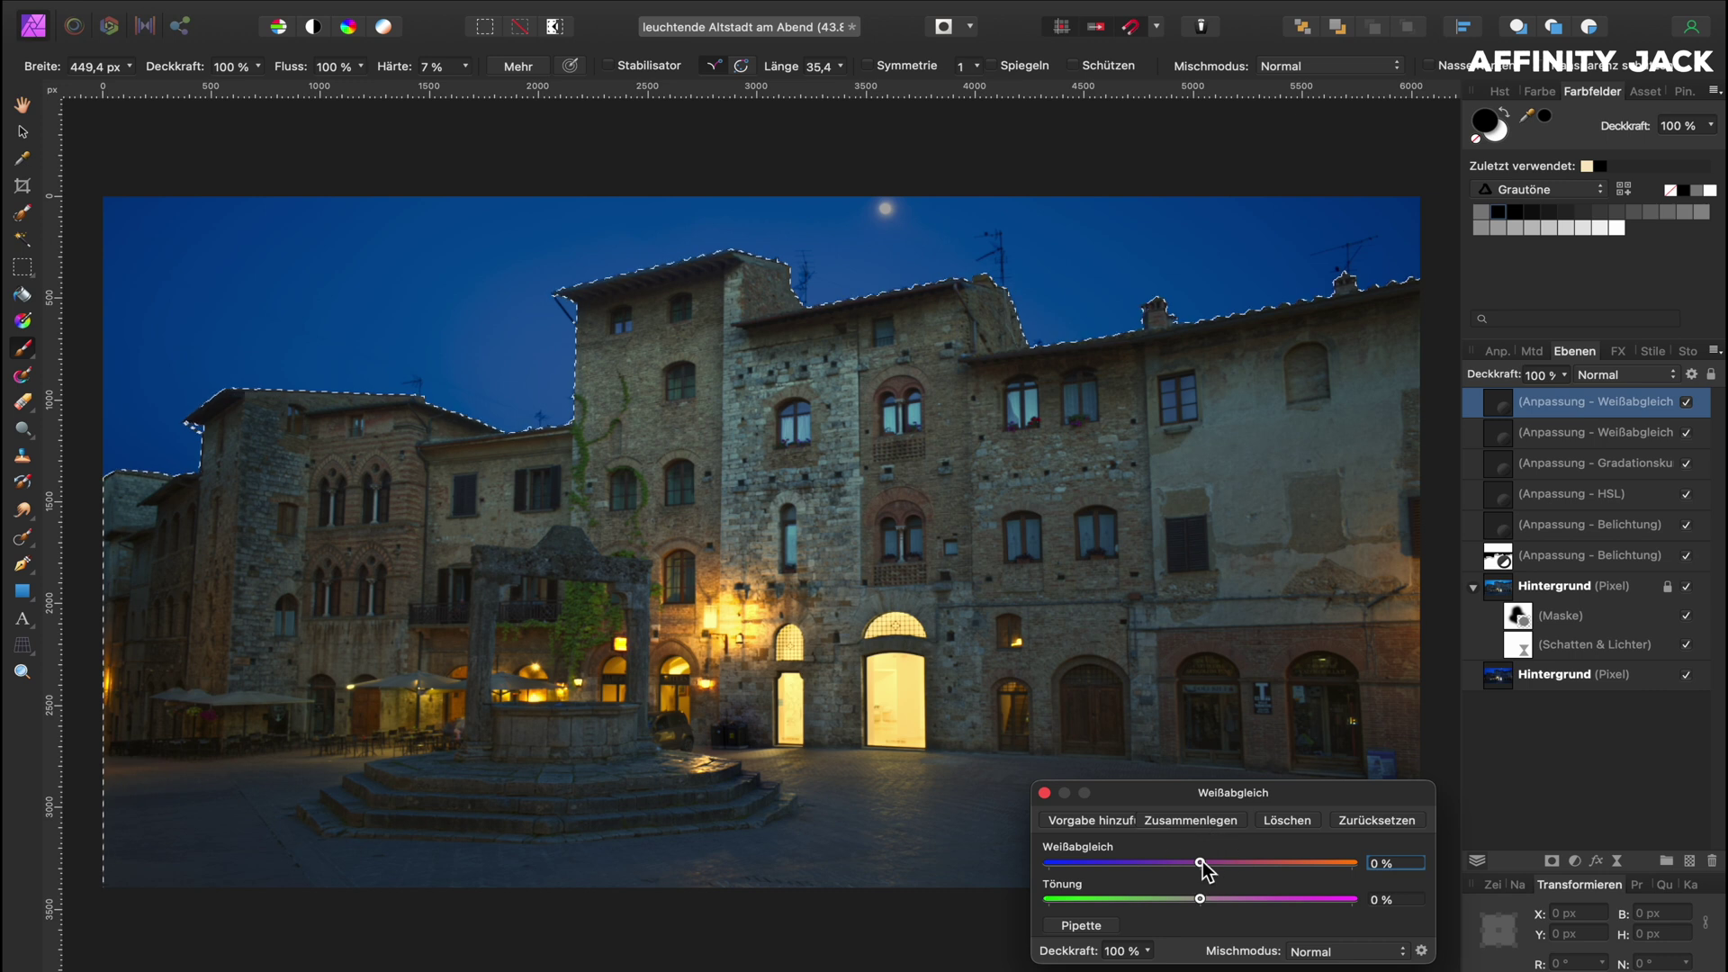
# Step: Set the second White Balance to about 12% warmth and target the 100% one
pyautogui.moveTo(1200, 863); pyautogui.dragTo(1220, 864)
pyautogui.click(1044, 792)
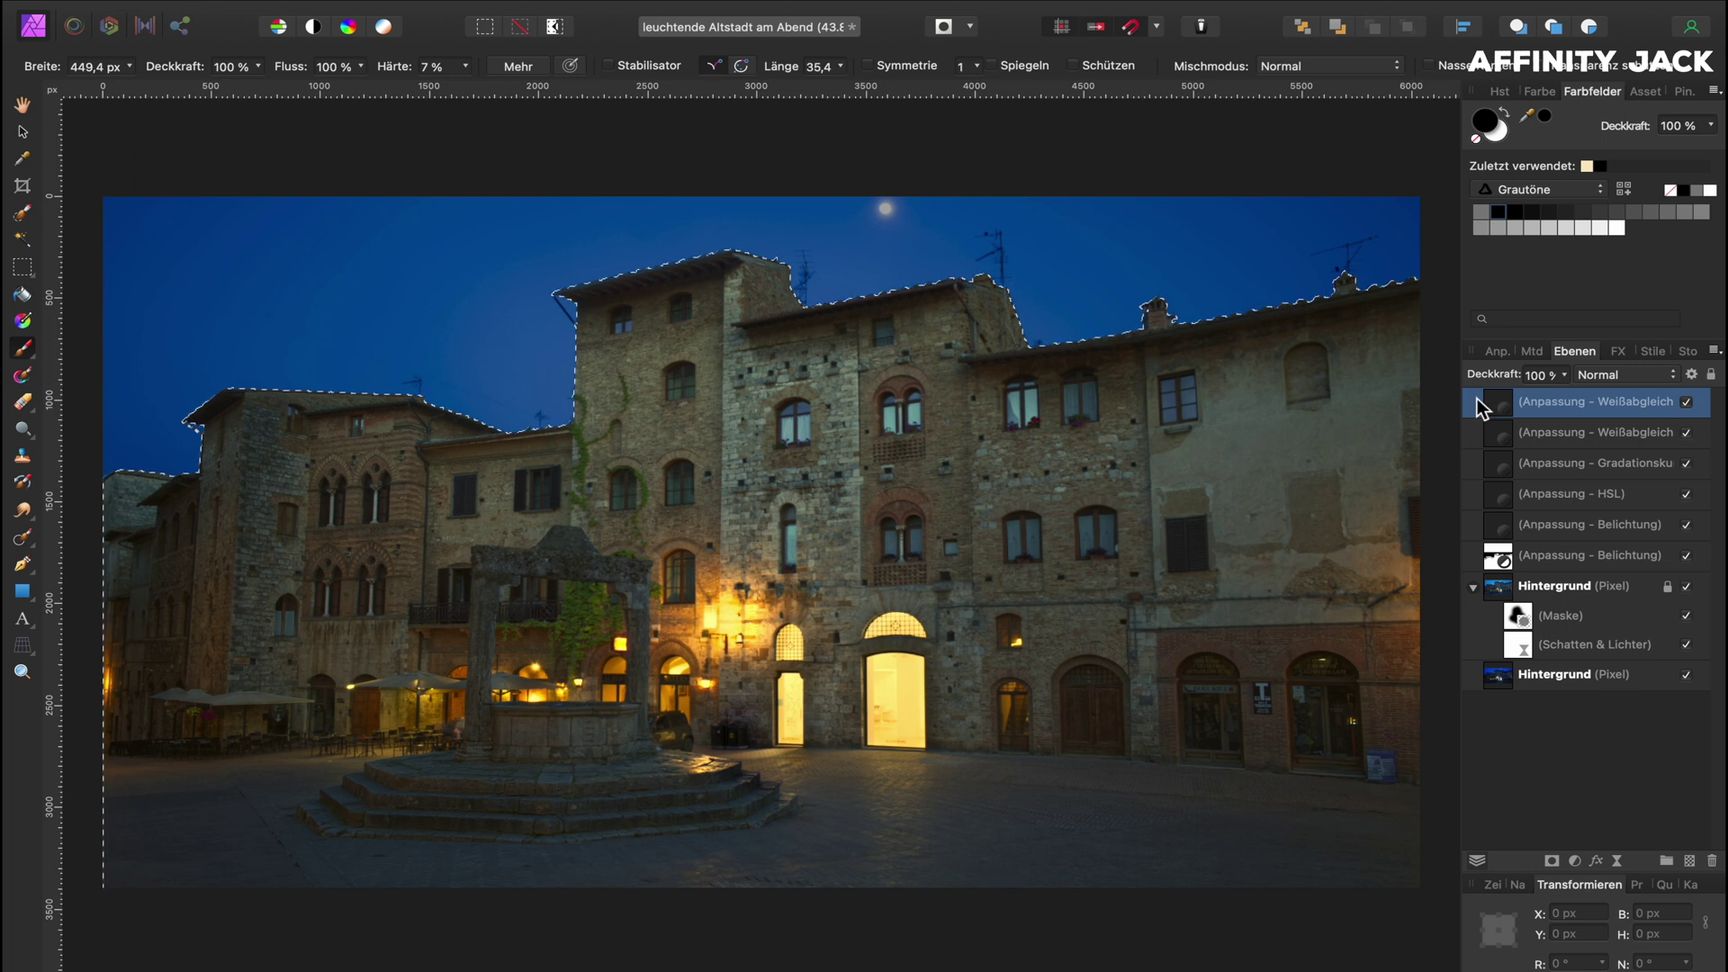
pyautogui.click(1500, 430)
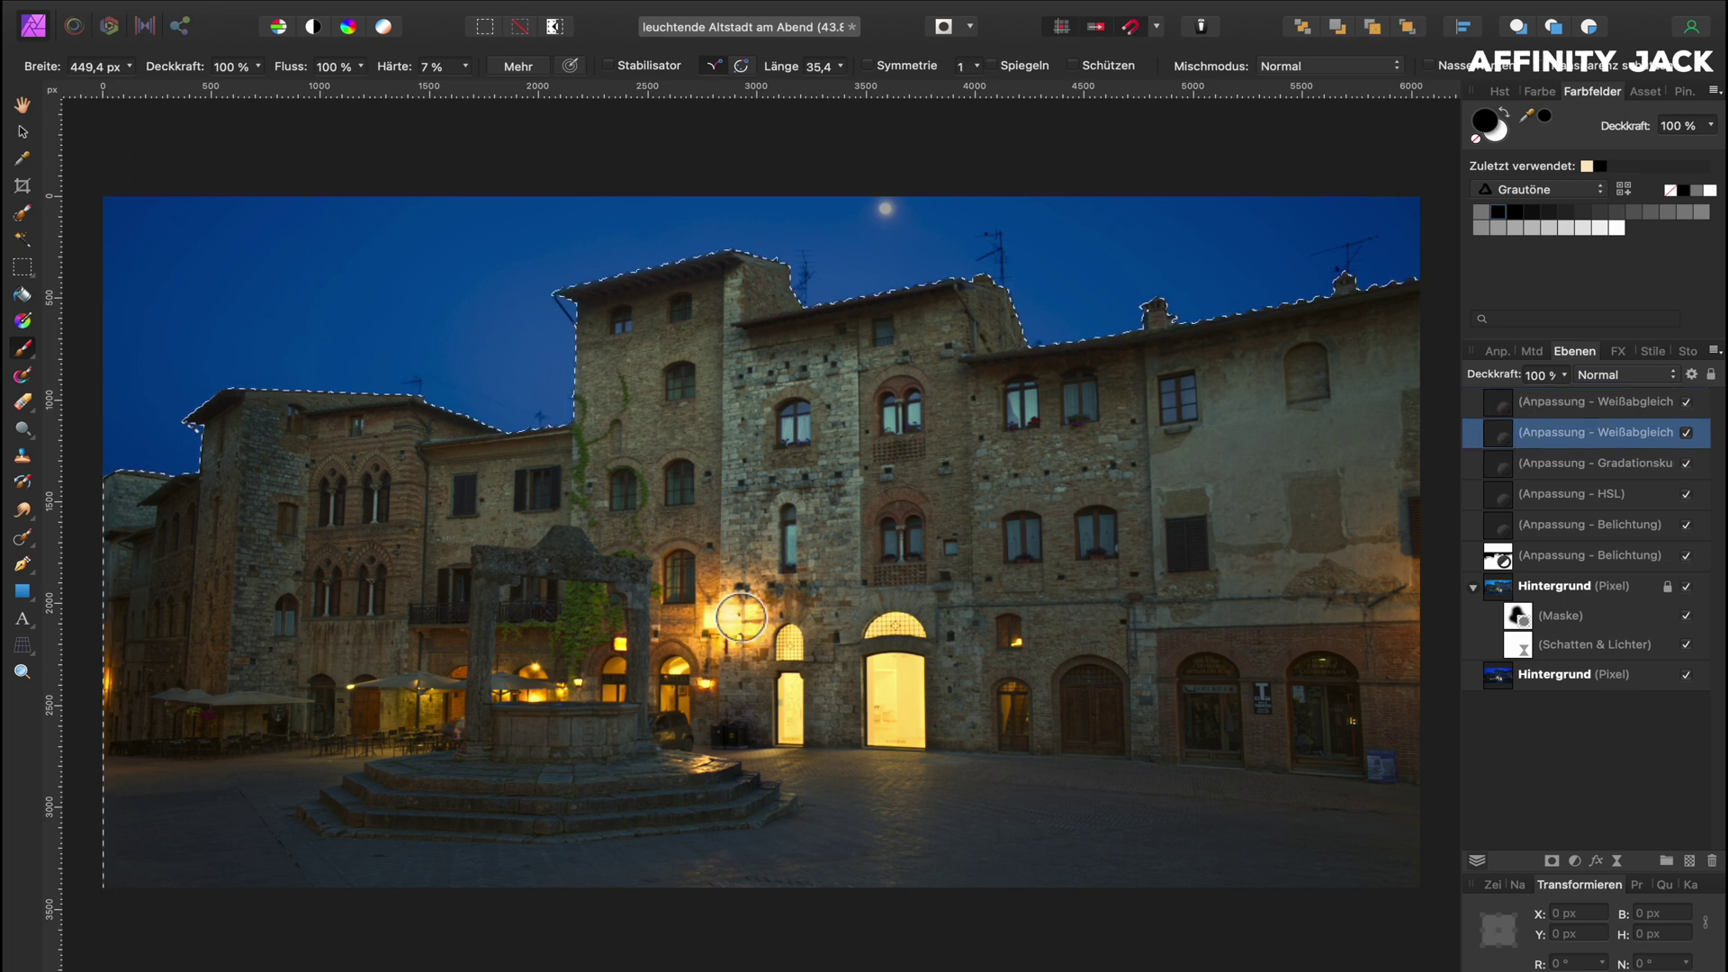
# Step: Paint the strong warmth off the lit doorway with a brush enlarged to 692.8 px
pyautogui.moveTo(723, 615); pyautogui.dragTo(816, 650)
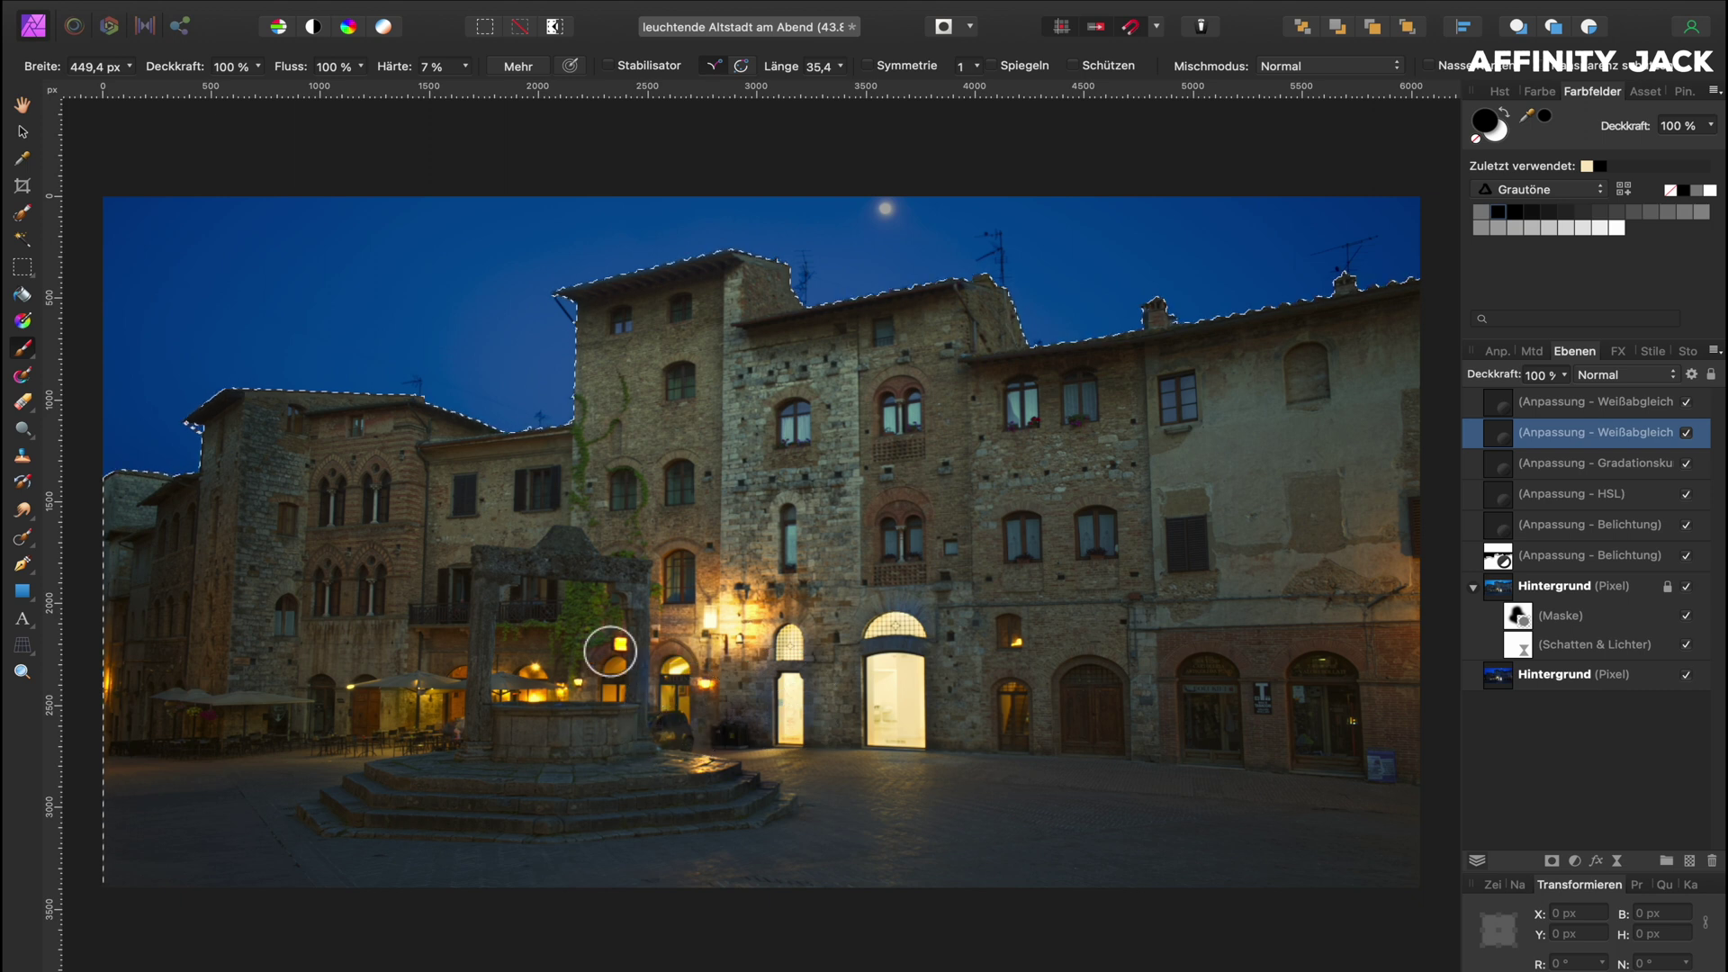
pyautogui.press(']')
pyautogui.press(']')
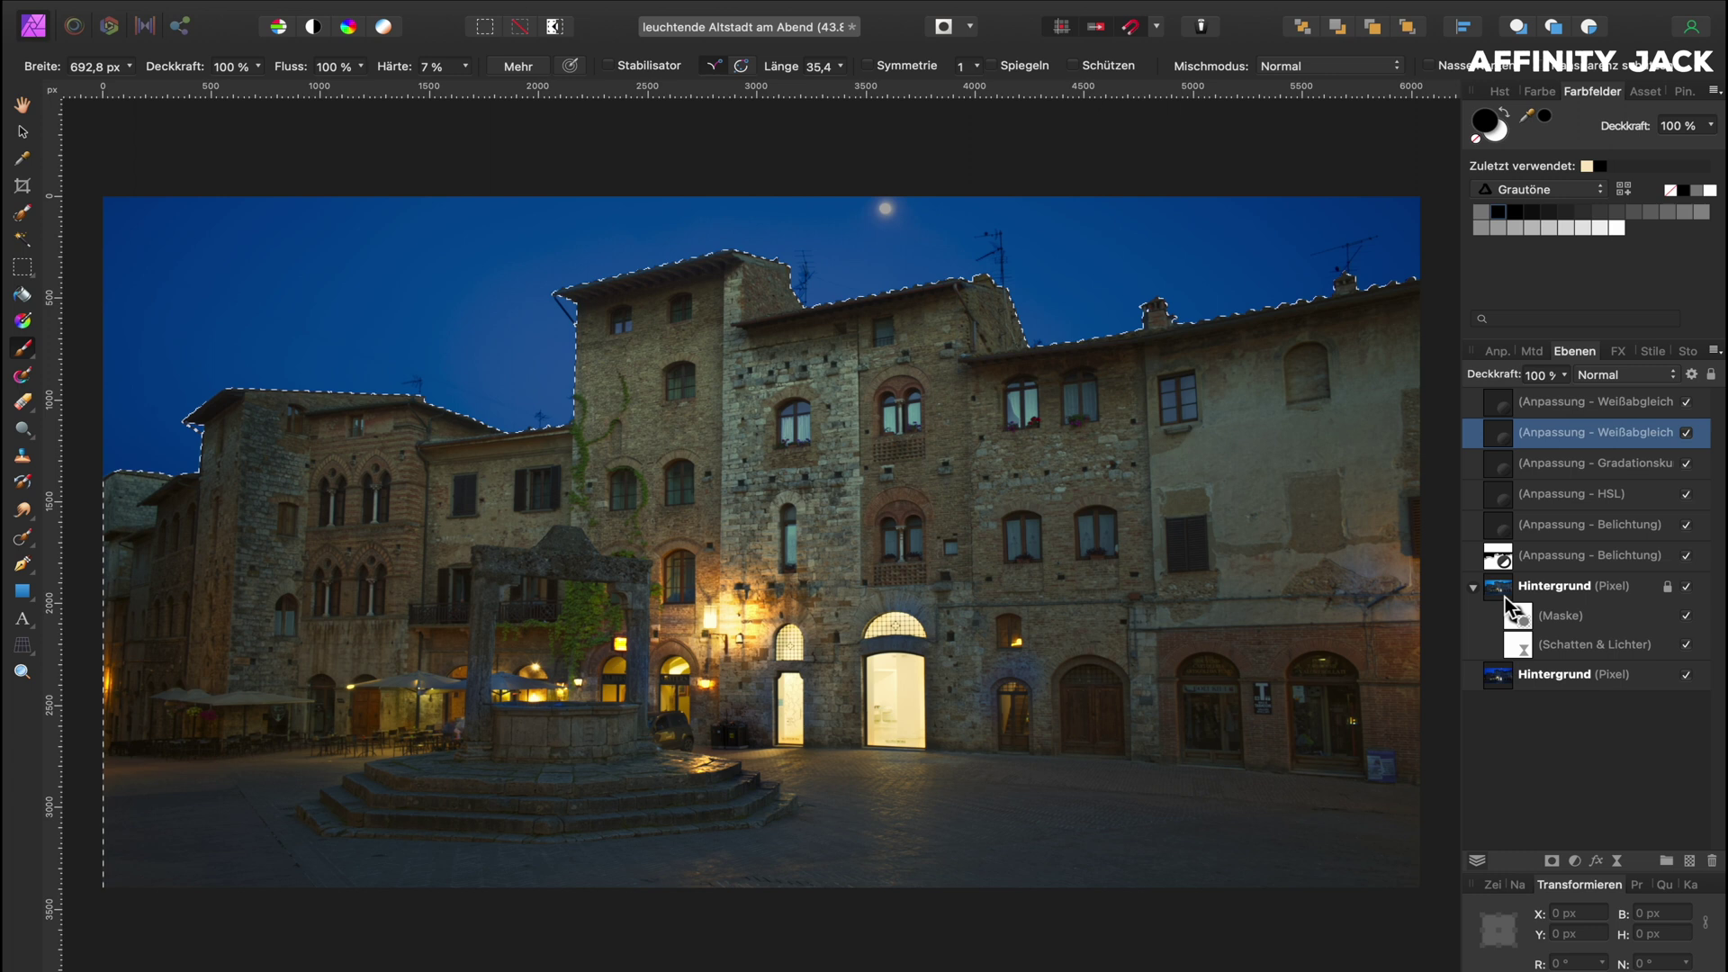
pyautogui.click(1506, 599)
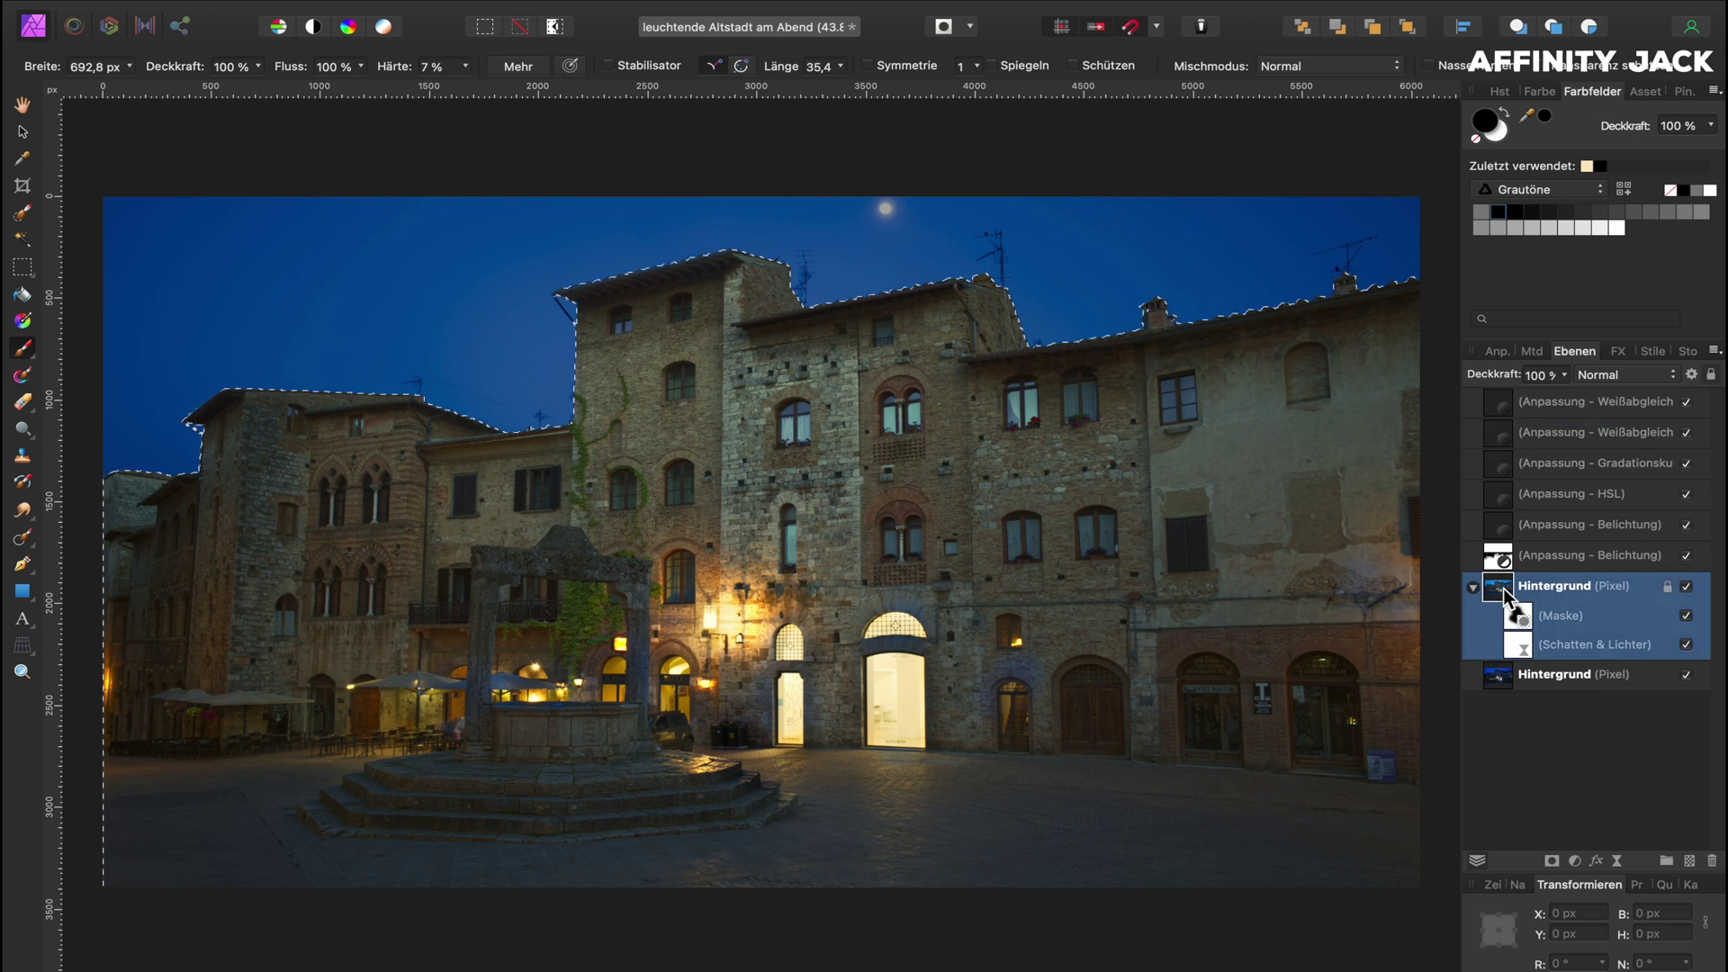
# Step: Add a Klarheit live filter at 50% strength to Hintergrund and clear the skyline selection
pyautogui.click(1618, 860)
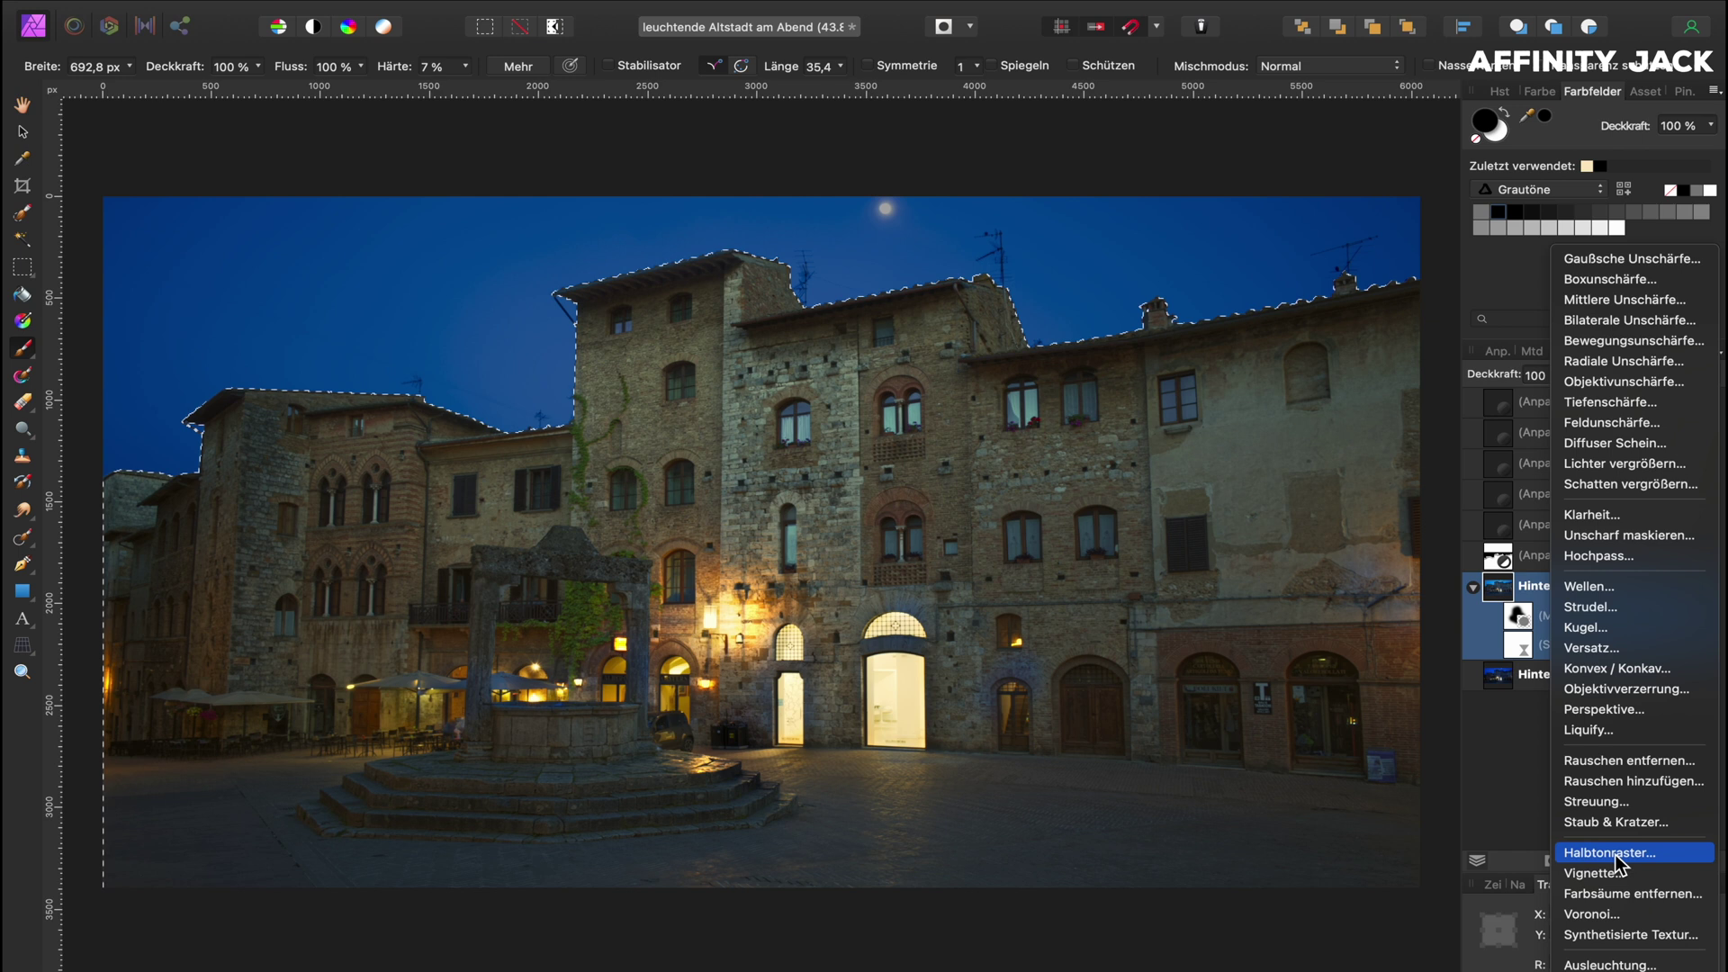
pyautogui.click(1595, 515)
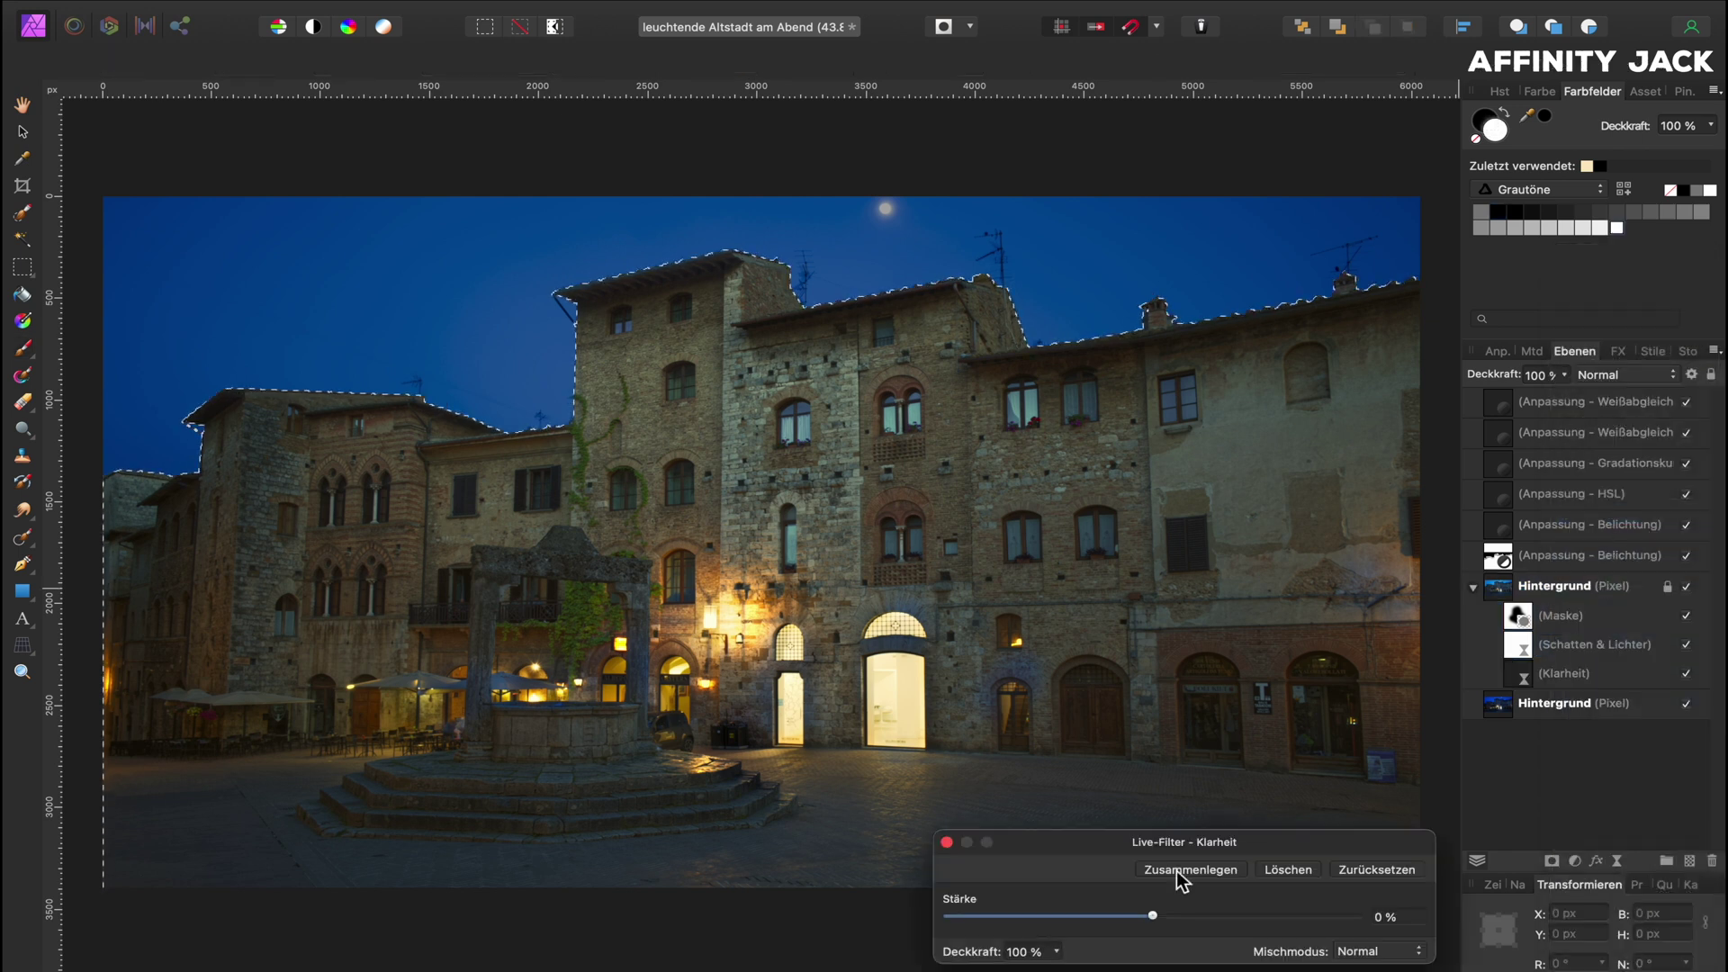
pyautogui.moveTo(1155, 920); pyautogui.dragTo(1256, 918)
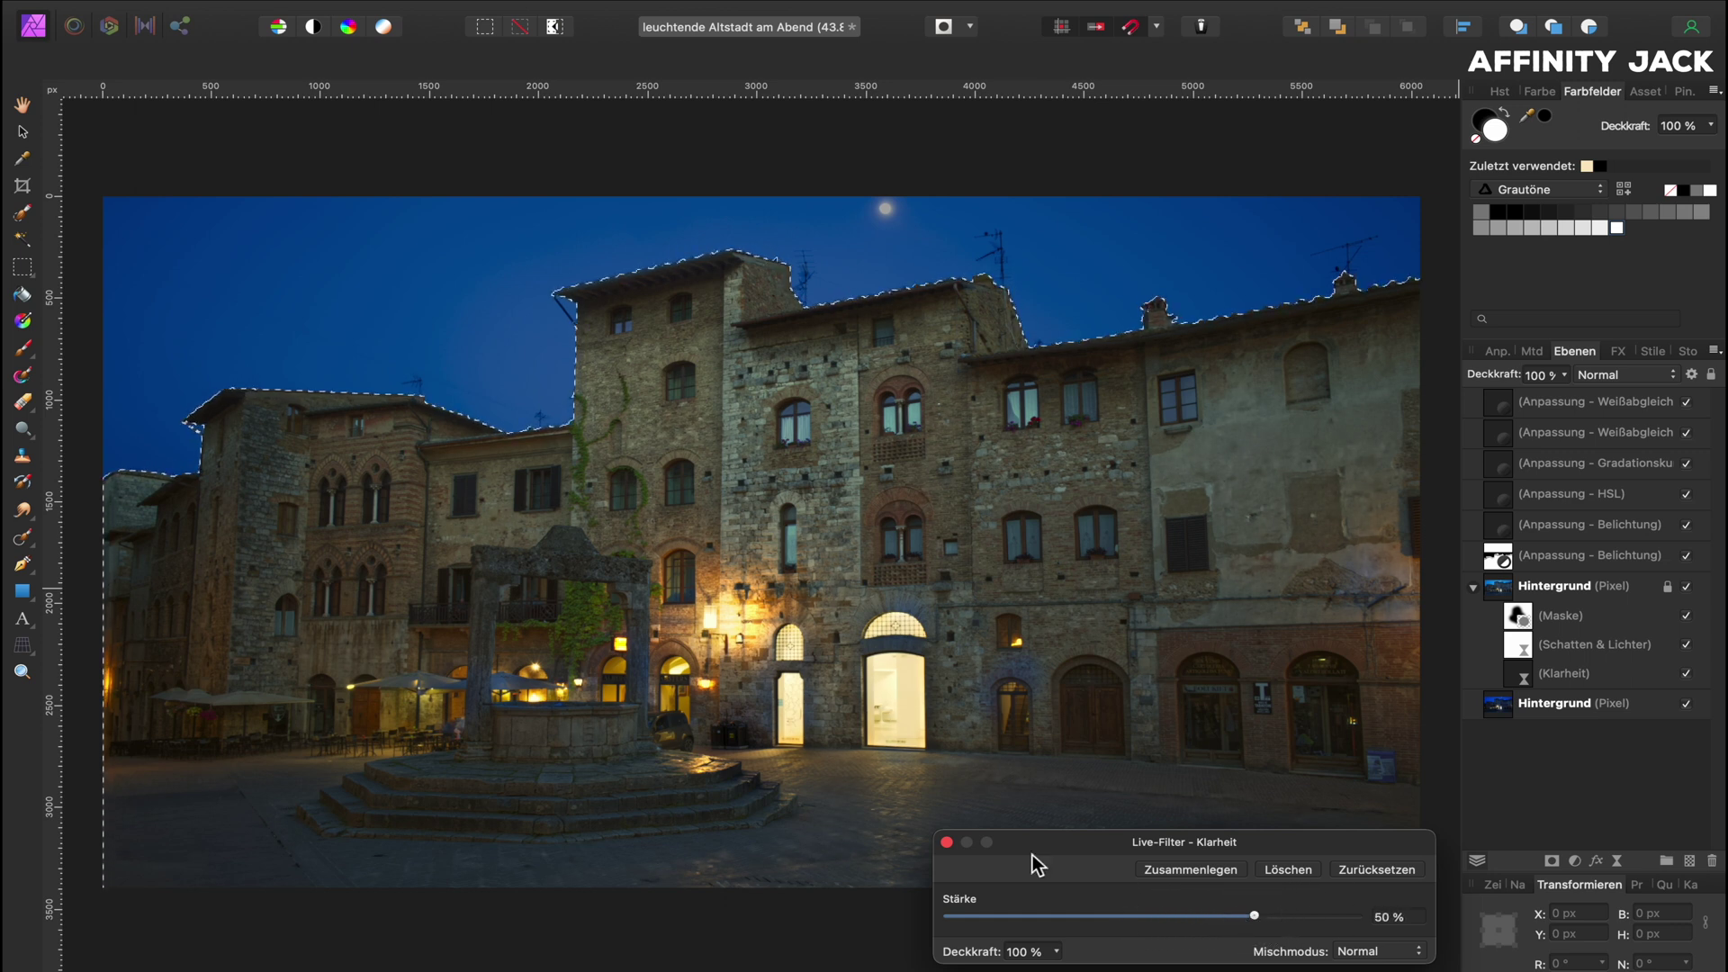
pyautogui.click(947, 843)
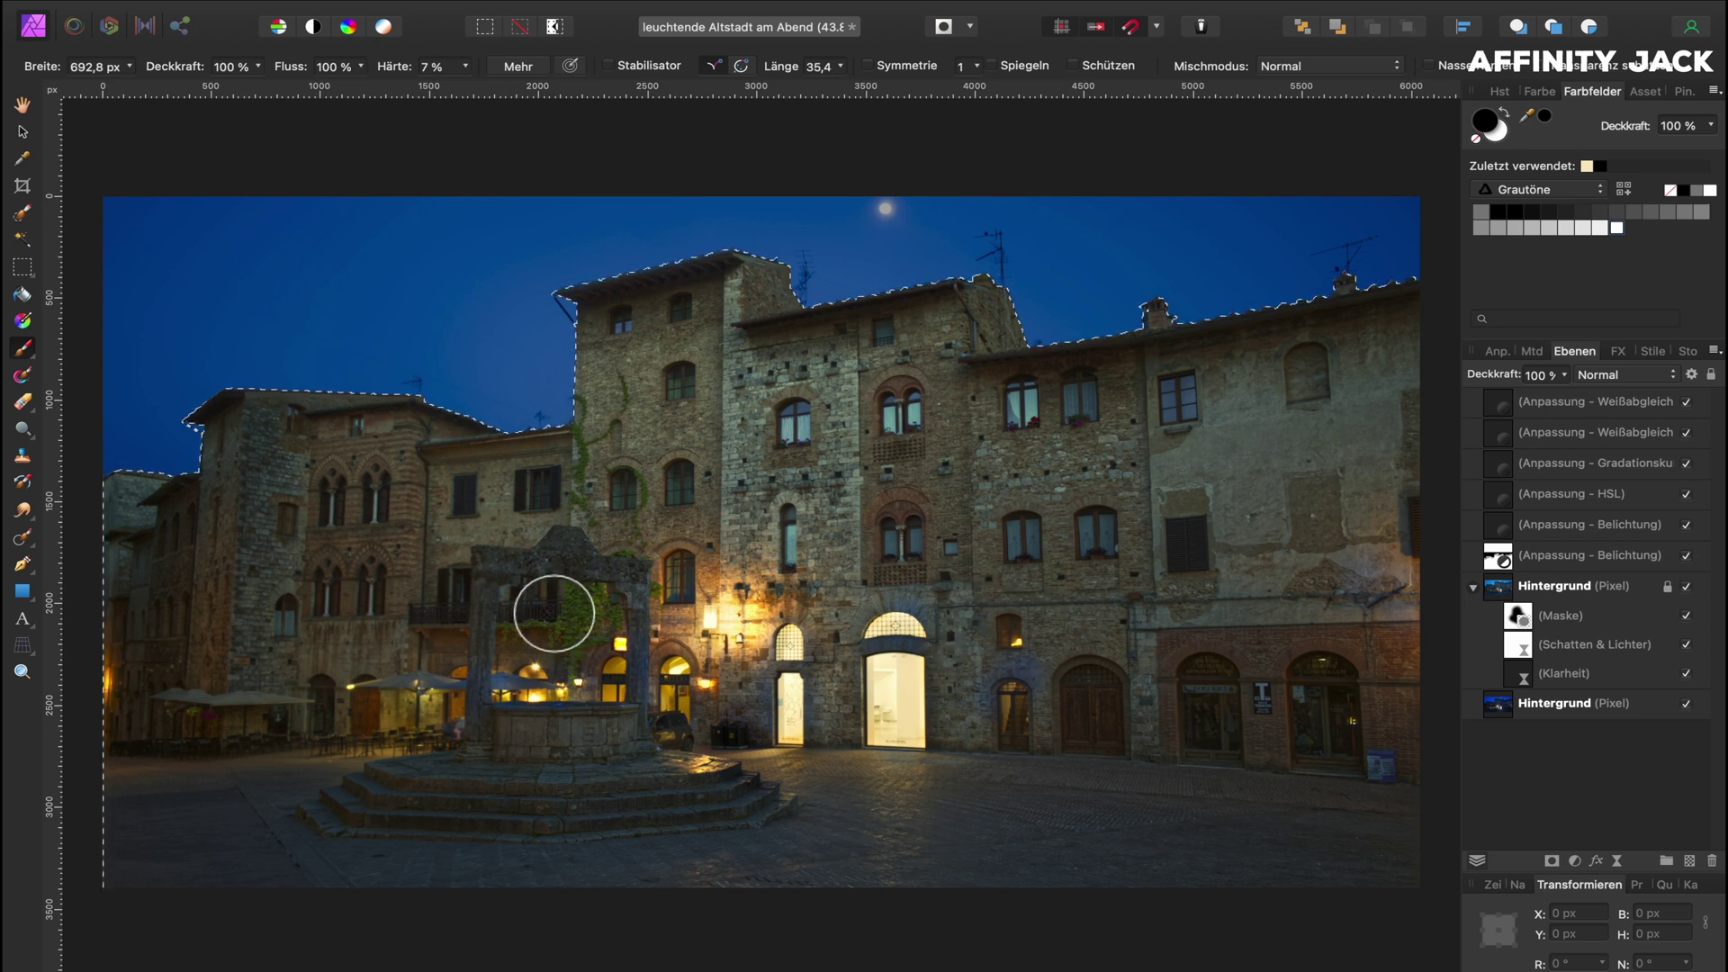
pyautogui.press('super+d')
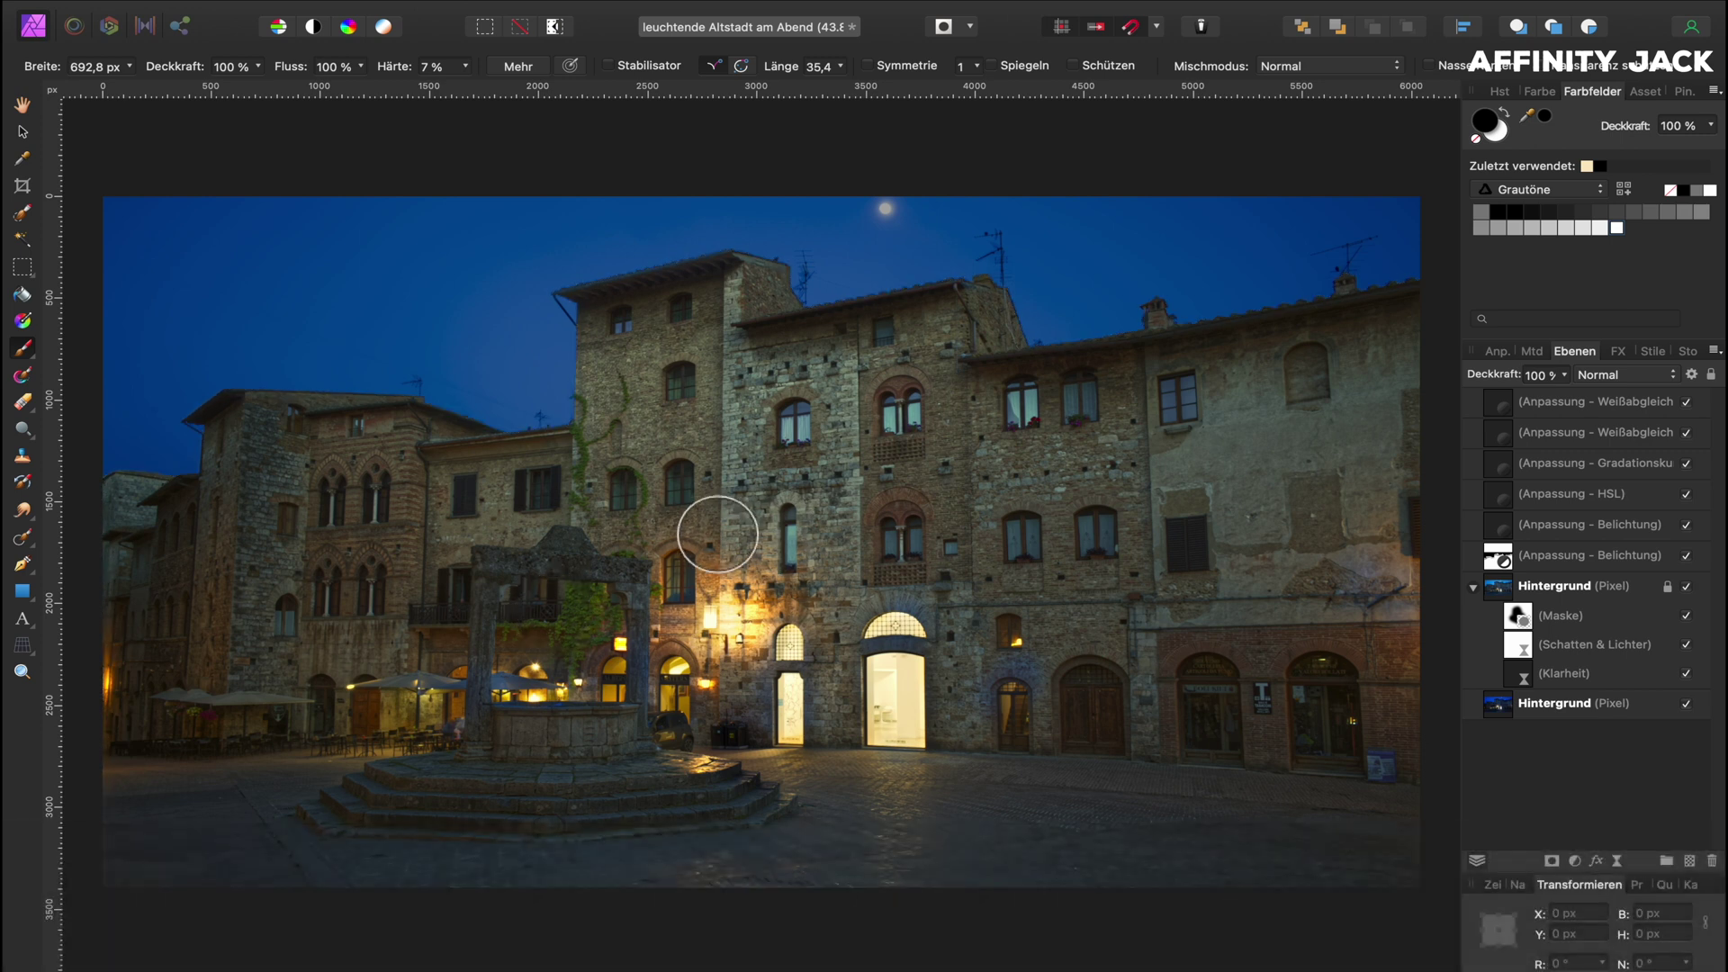
pyautogui.click(1500, 412)
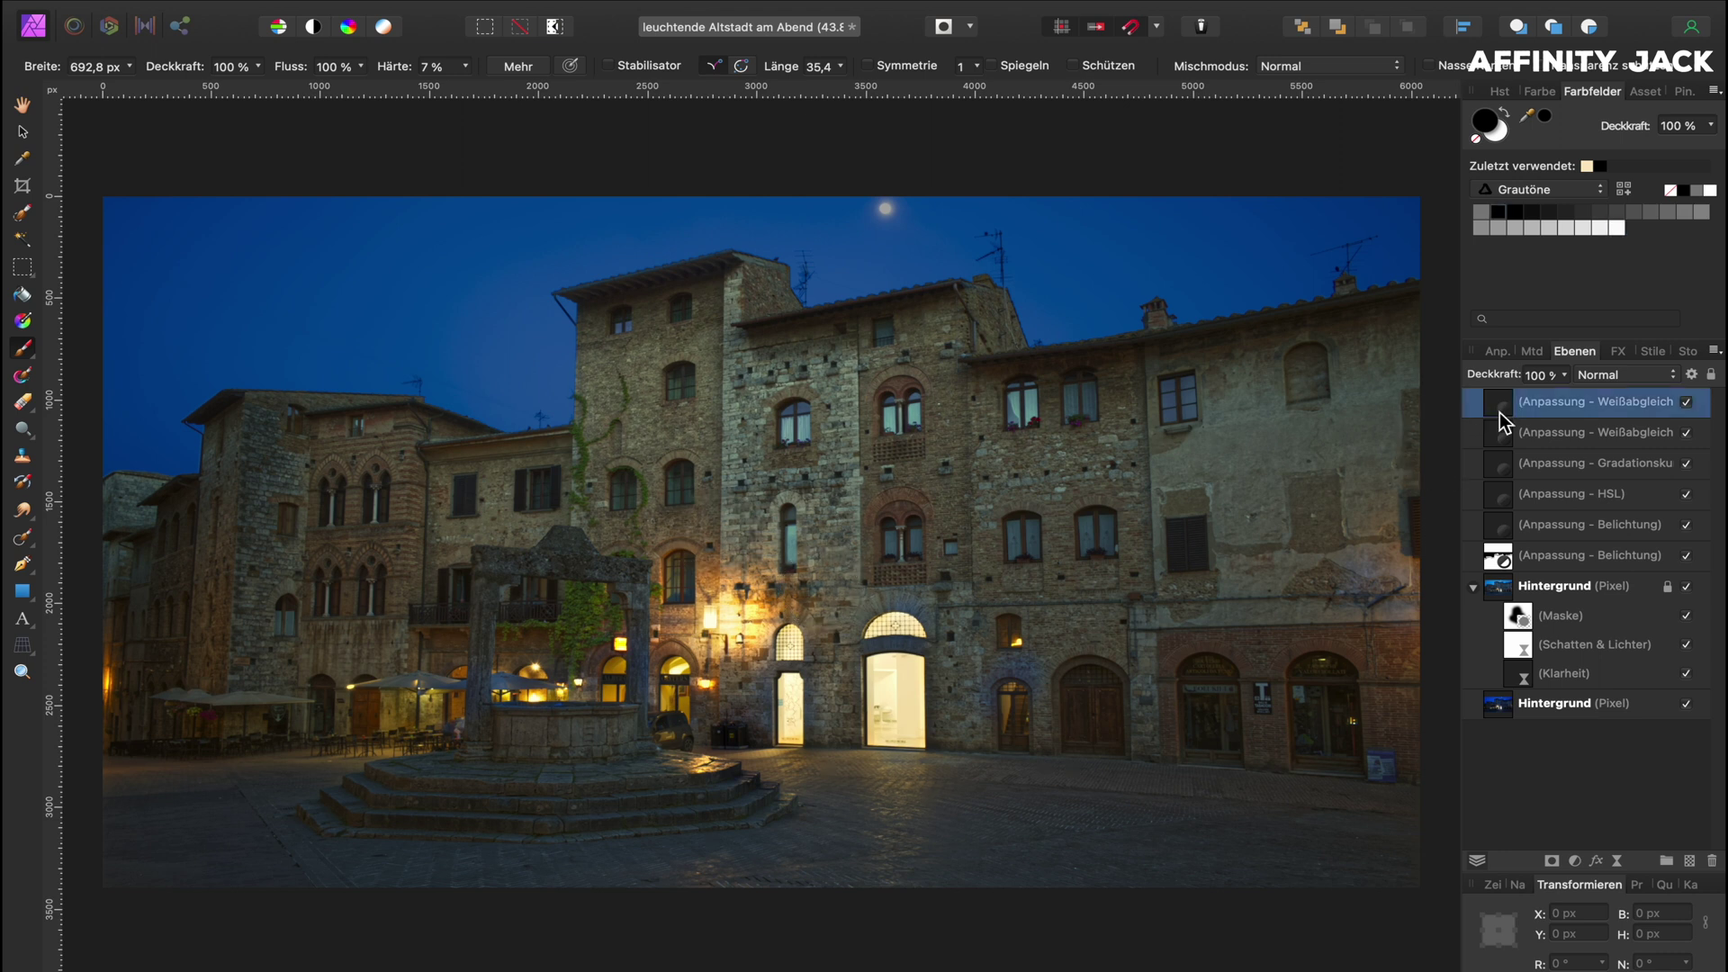
# Step: Add a Belichtung (Exposure) adjustment, left at 0, on top of the layer stack
pyautogui.click(1576, 862)
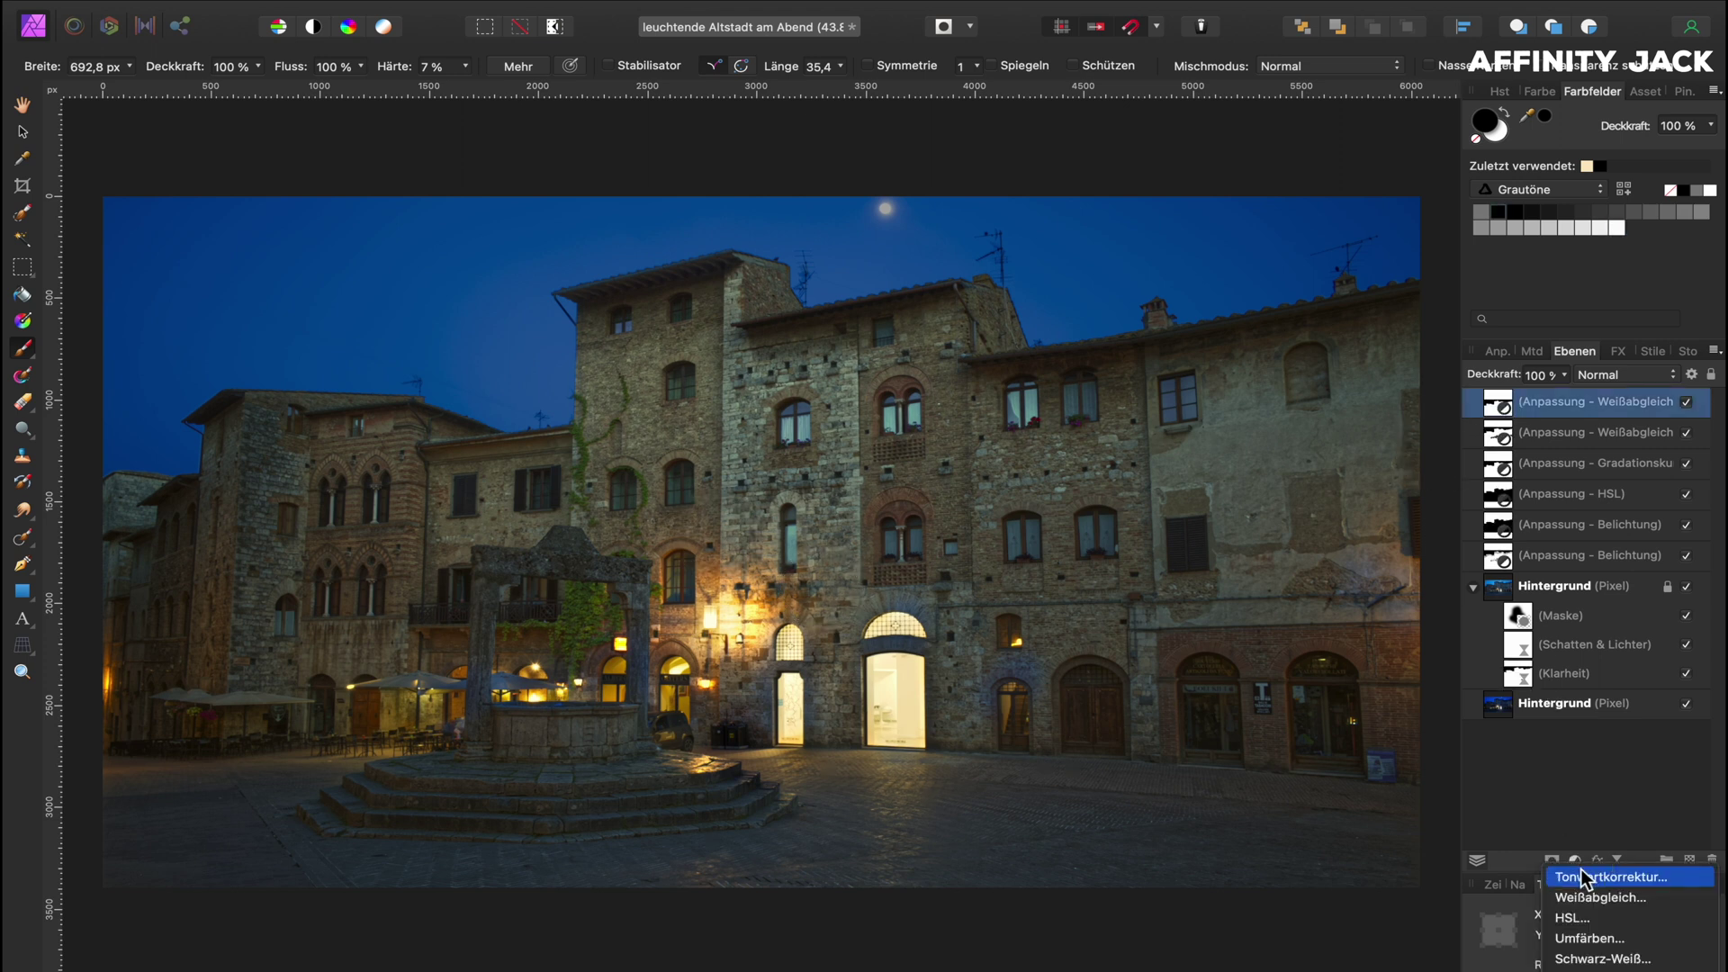
pyautogui.click(1583, 834)
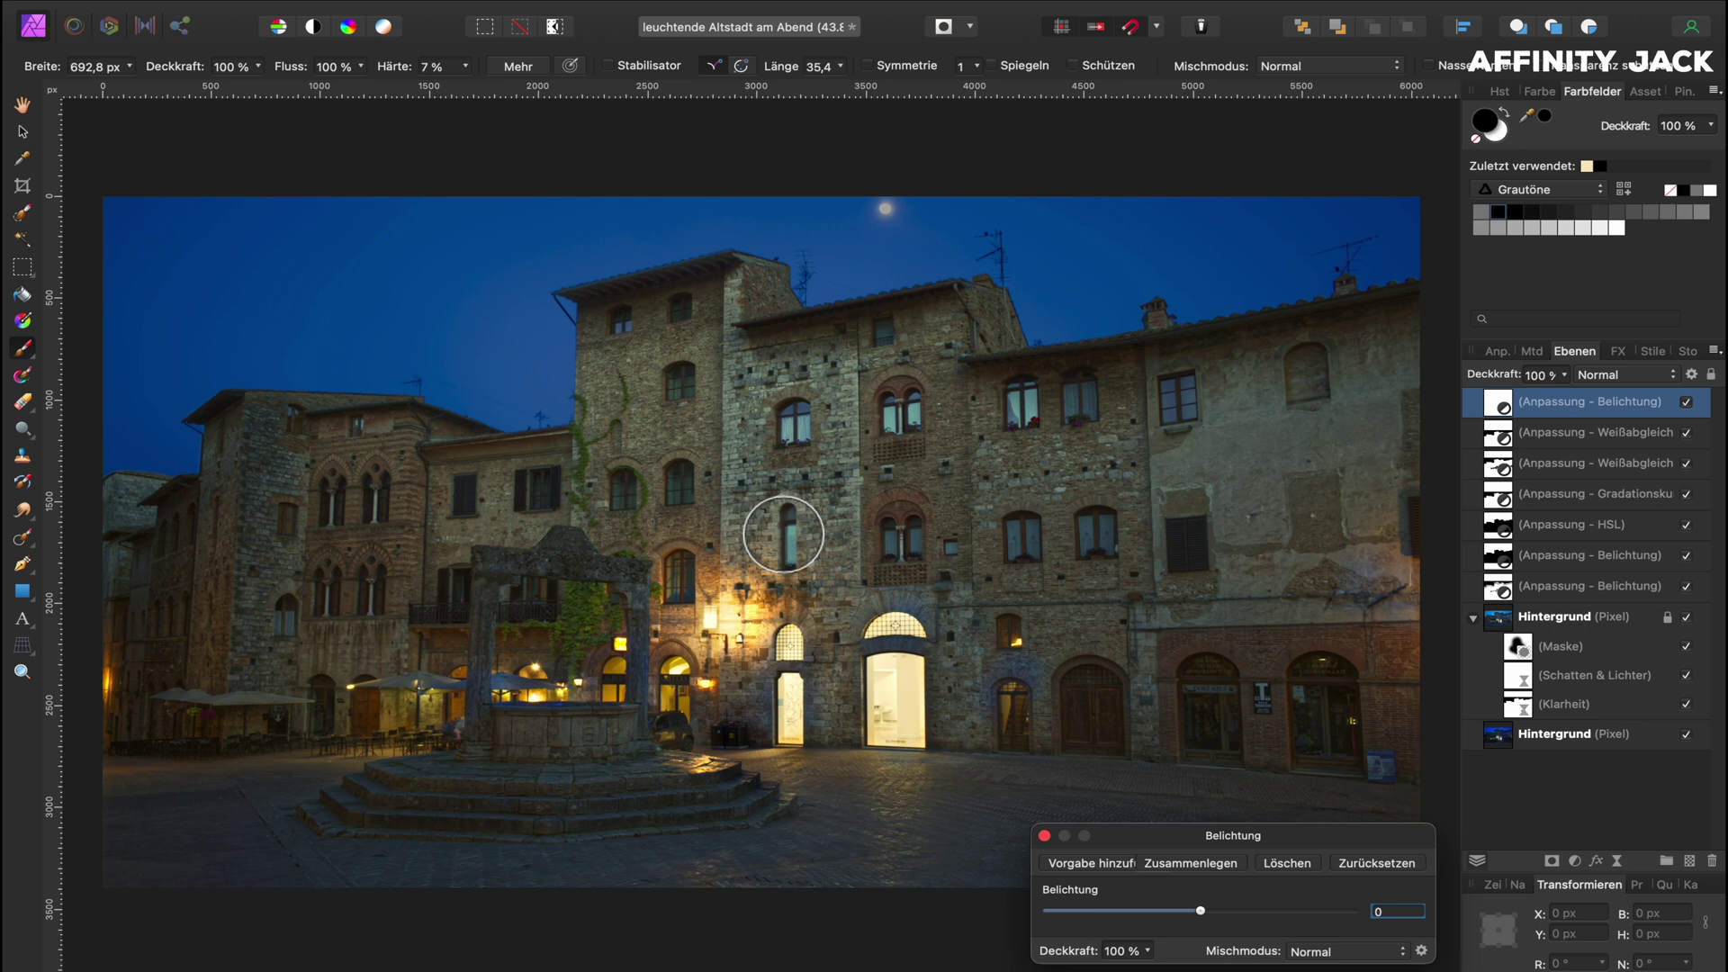
pyautogui.moveTo(436, 498)
pyautogui.mouseDown()
pyautogui.moveTo(324, 448)
pyautogui.moveTo(699, 563)
pyautogui.moveTo(530, 491)
pyautogui.mouseUp()
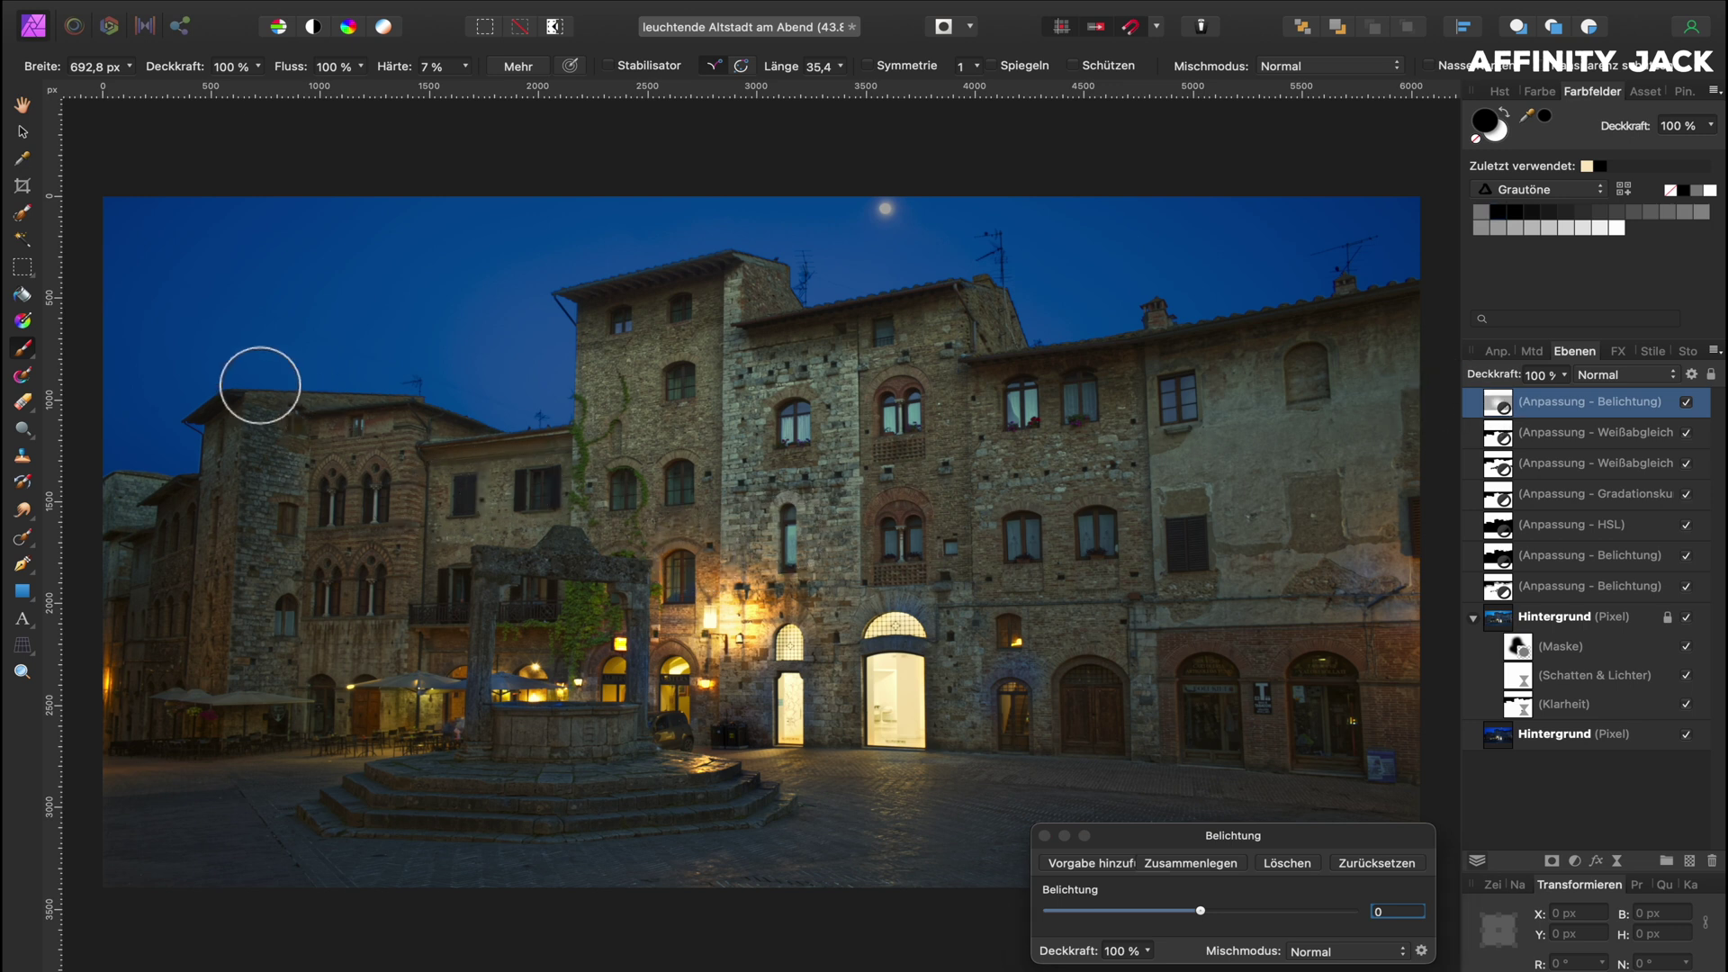
pyautogui.click(21, 322)
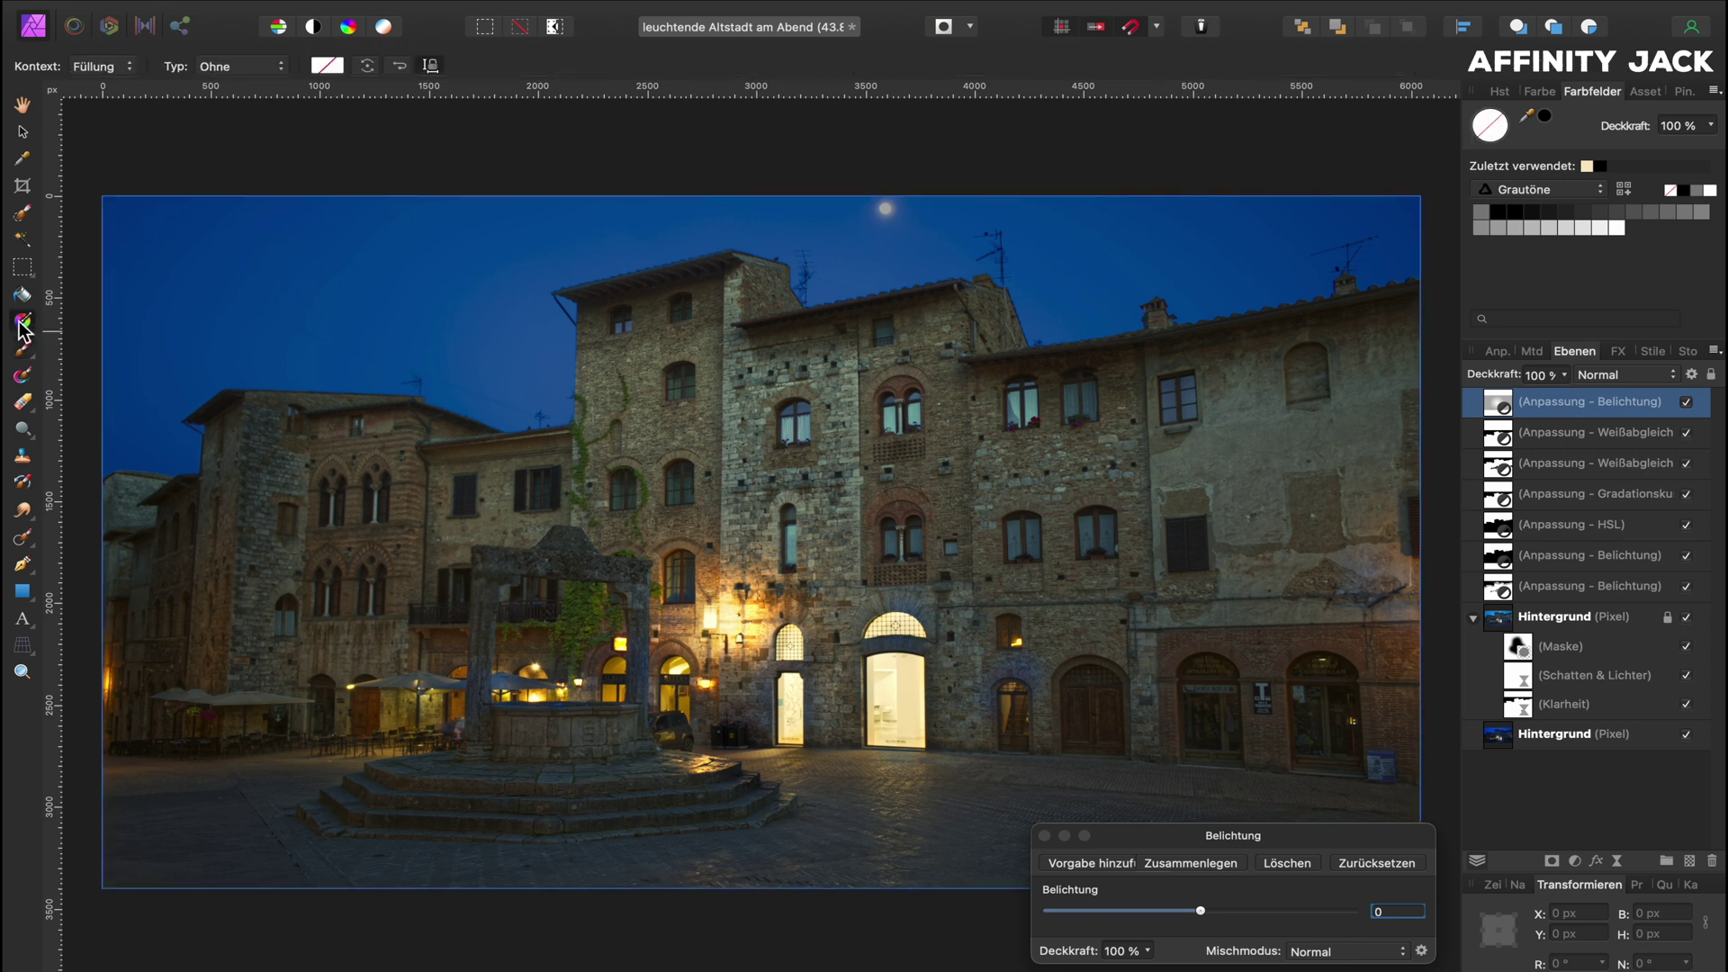
# Step: Draw an elliptical gradient on the exposure mask, centred and flattened over the lit facade
pyautogui.click(279, 67)
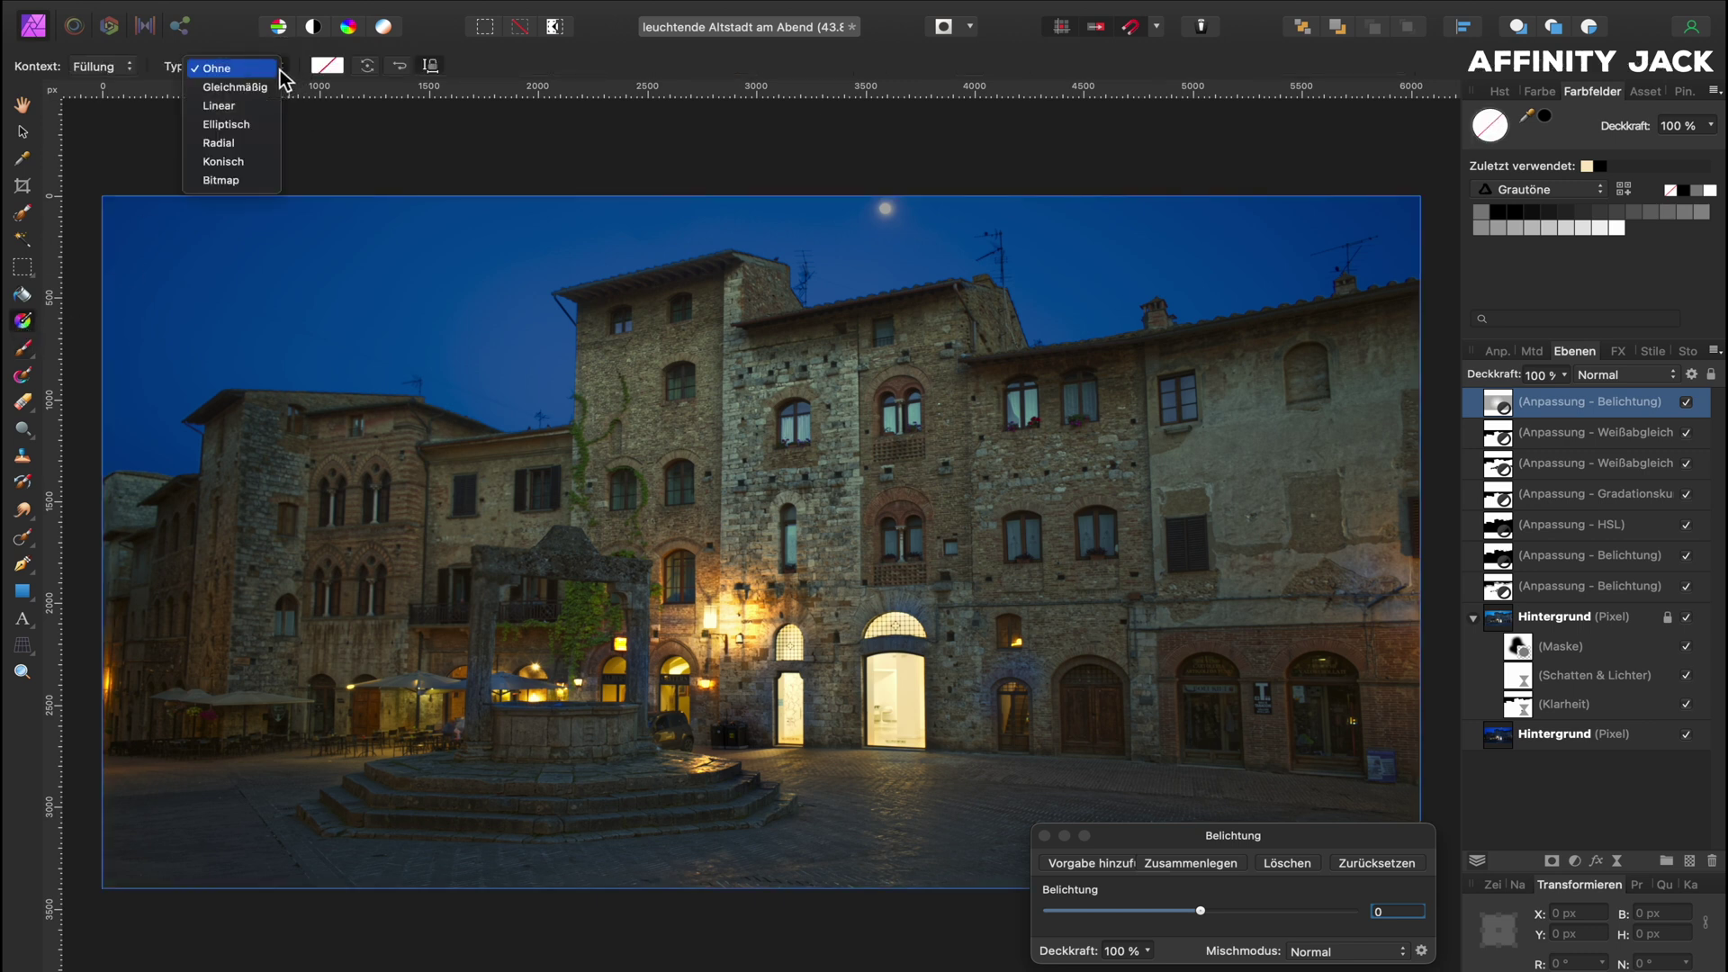
pyautogui.click(245, 122)
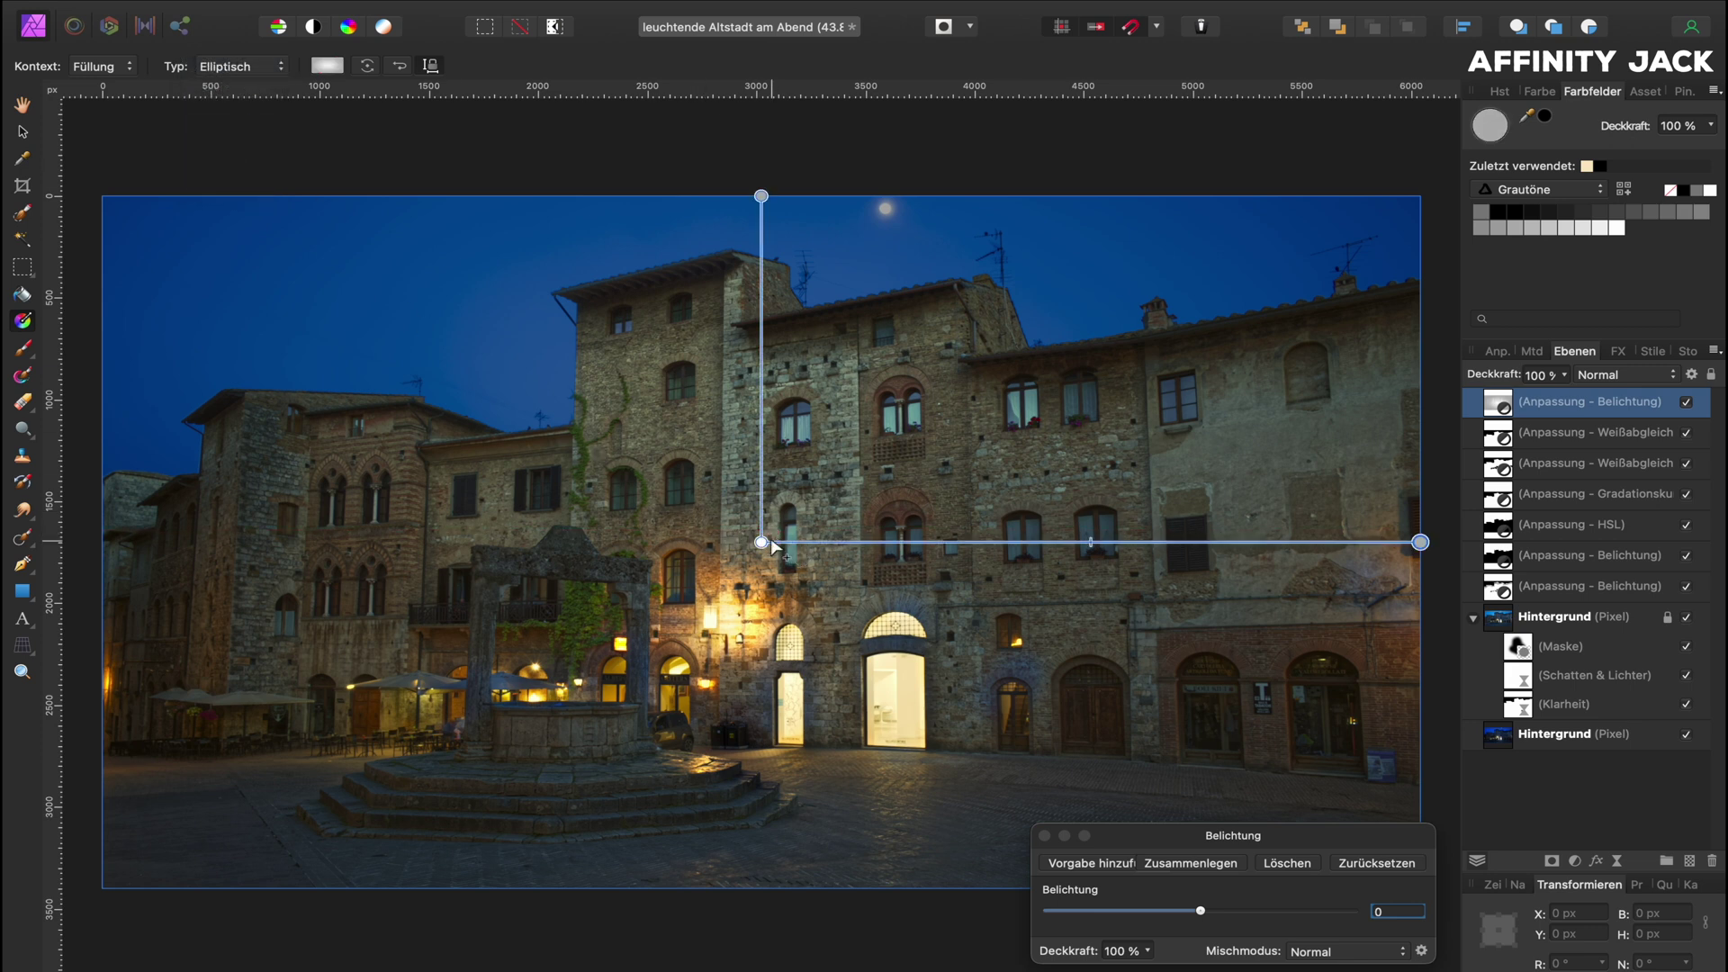
pyautogui.moveTo(768, 547); pyautogui.dragTo(630, 585)
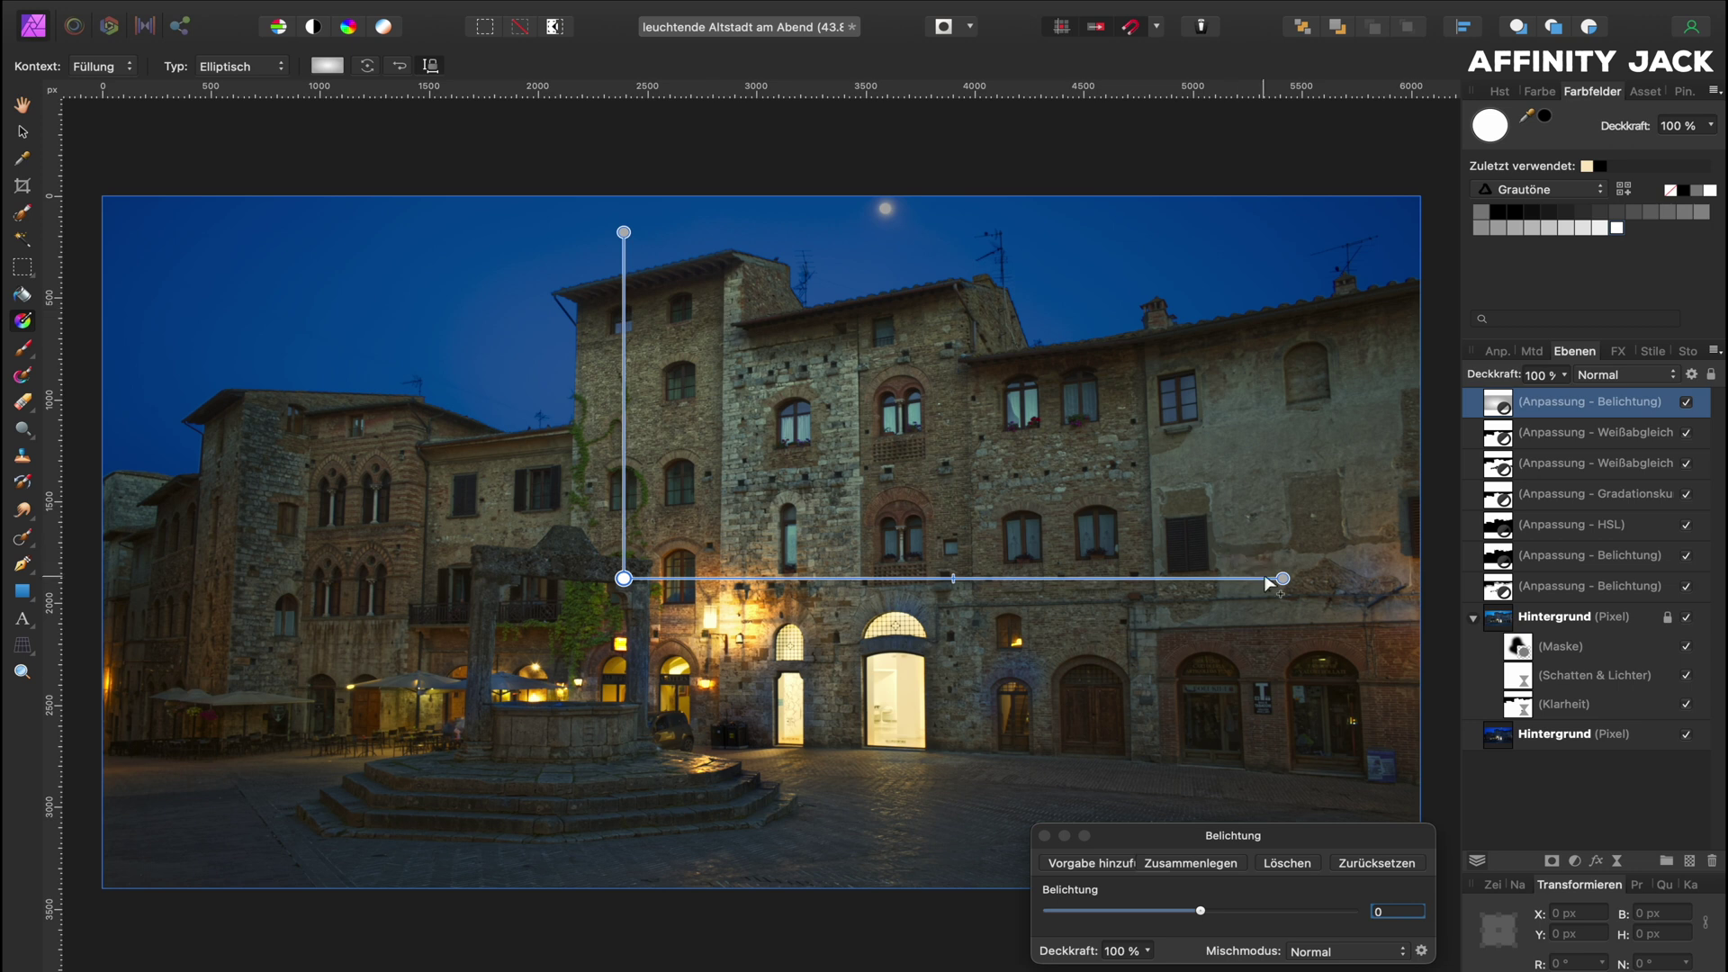
pyautogui.moveTo(1284, 581); pyautogui.dragTo(1116, 577)
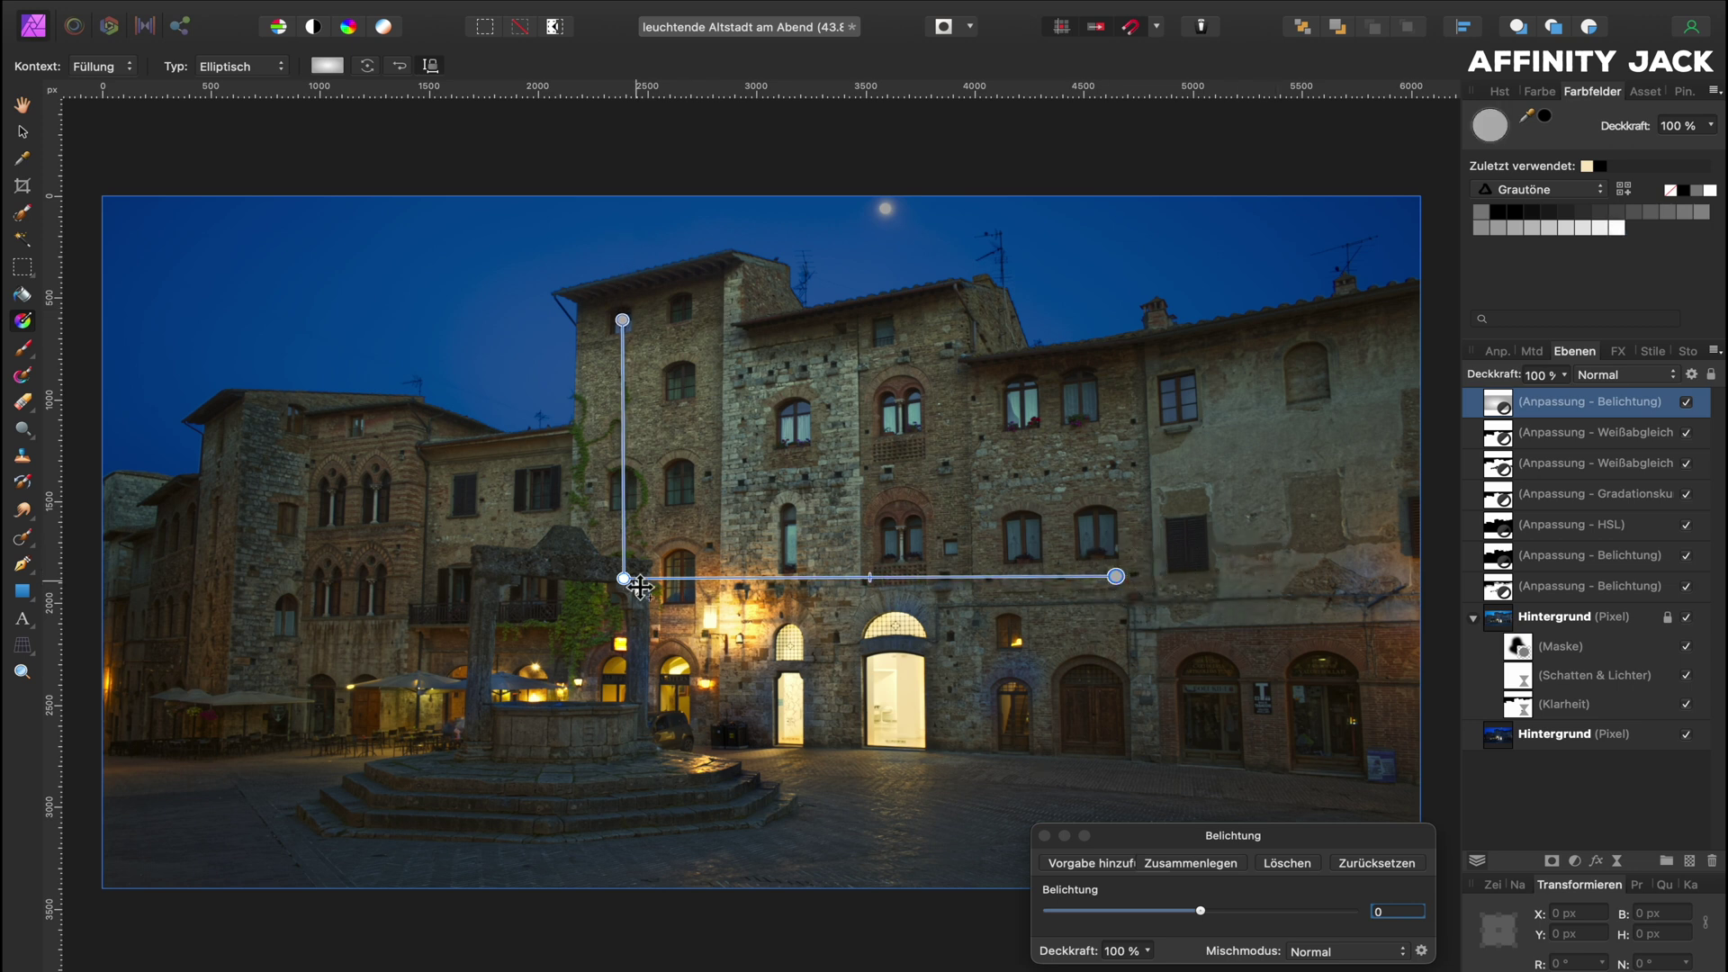
pyautogui.moveTo(625, 581); pyautogui.dragTo(661, 578)
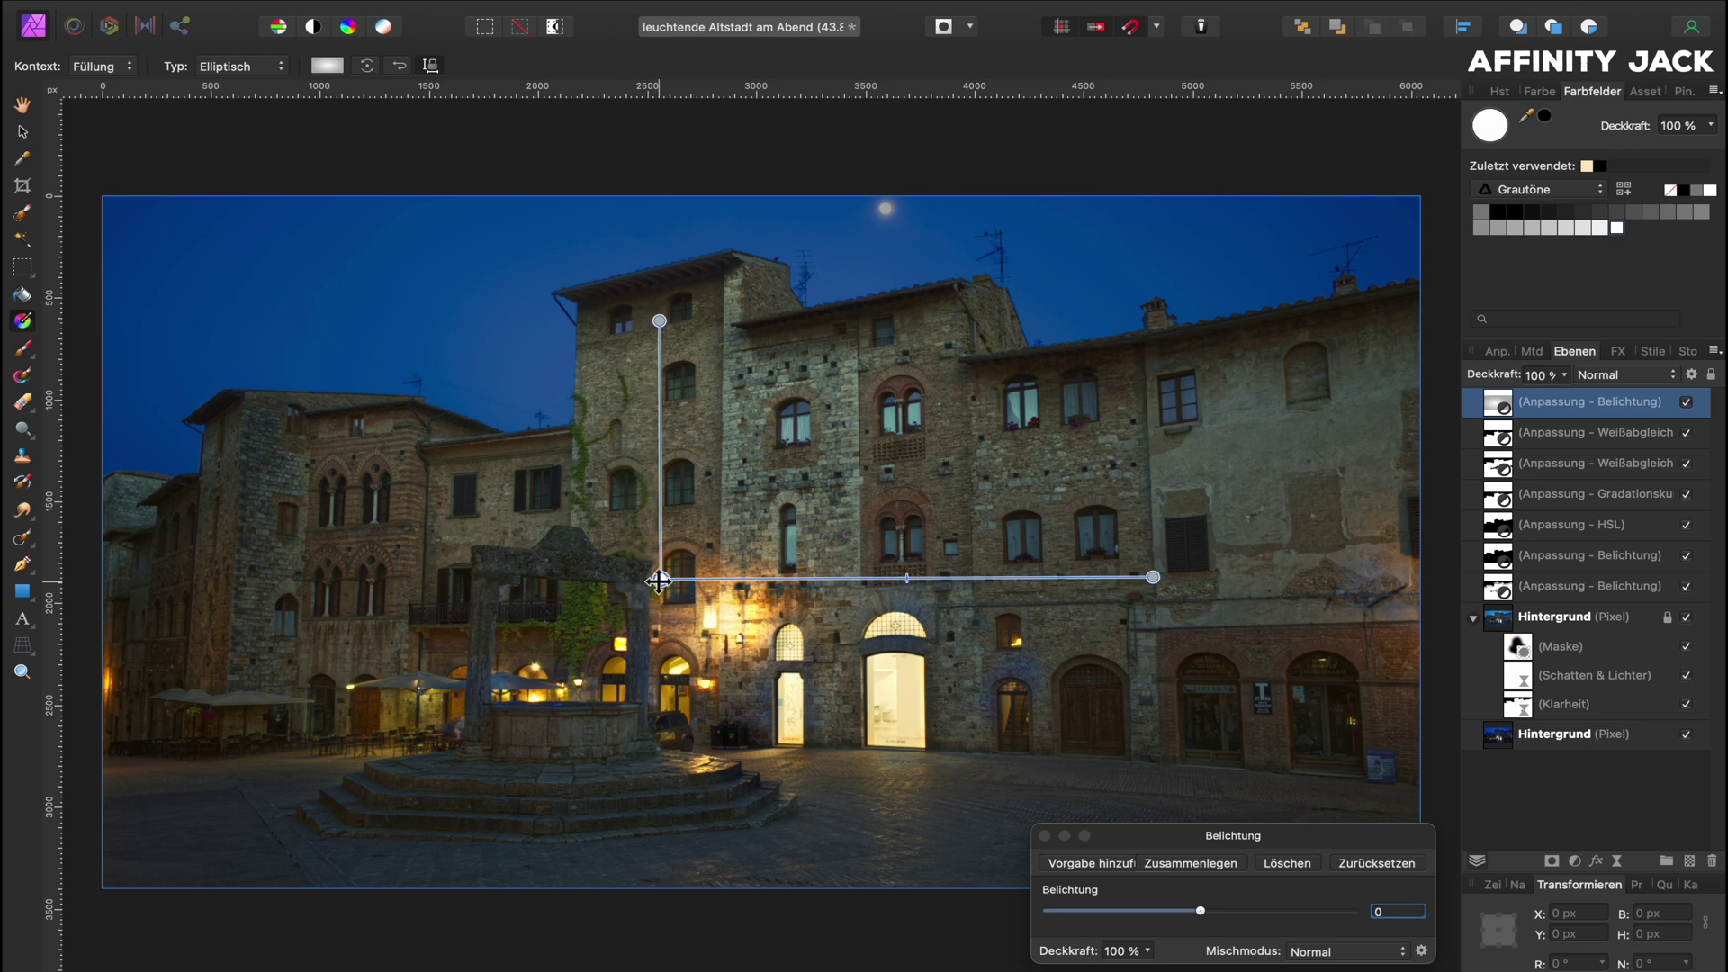
pyautogui.moveTo(1153, 577); pyautogui.dragTo(1151, 571)
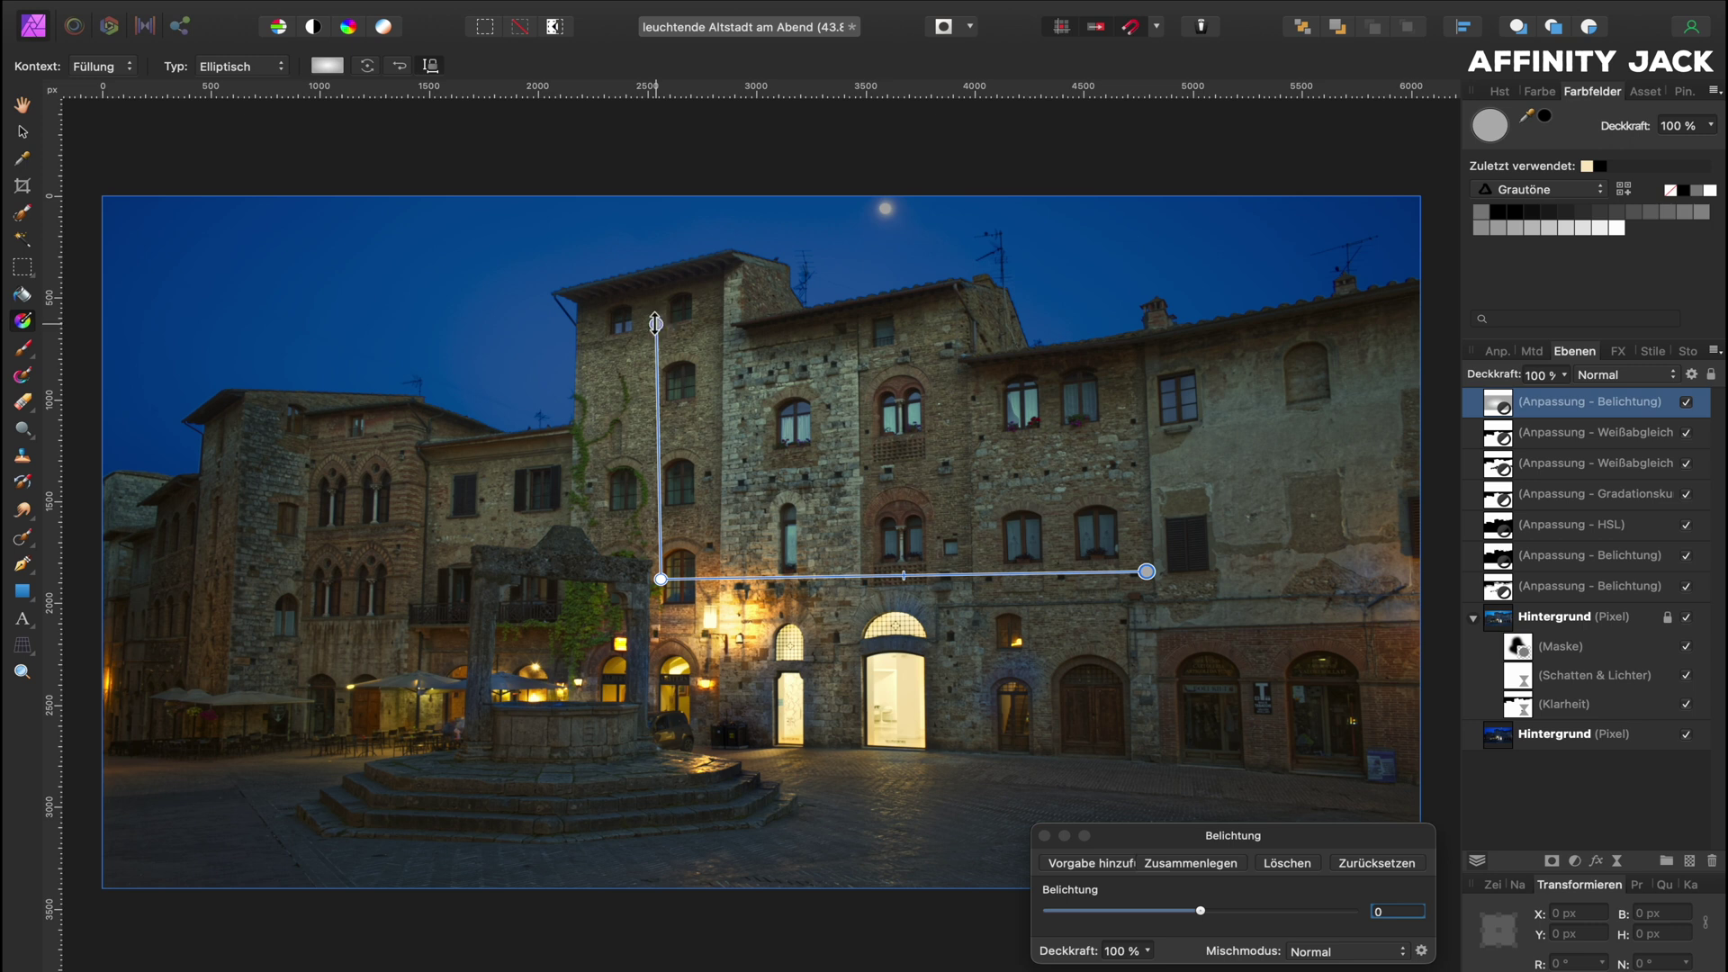
pyautogui.moveTo(656, 323); pyautogui.dragTo(662, 438)
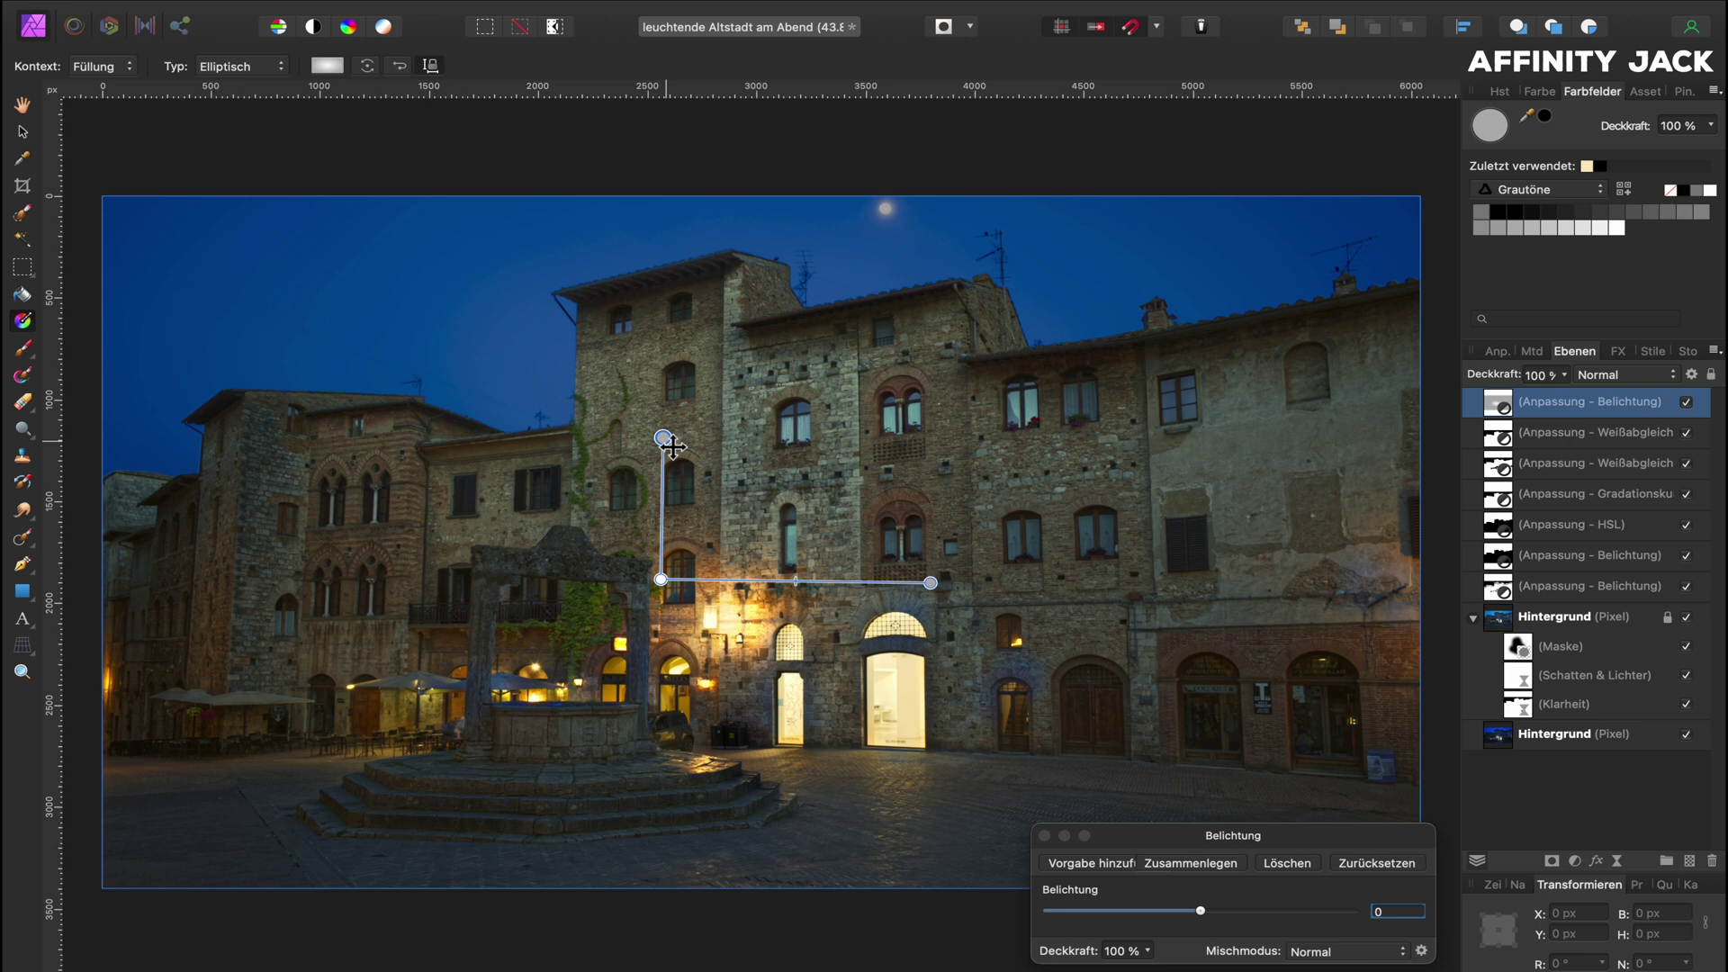
# Step: Make the gradient's outer stop black and raise exposure to about 0.976
pyautogui.click(331, 68)
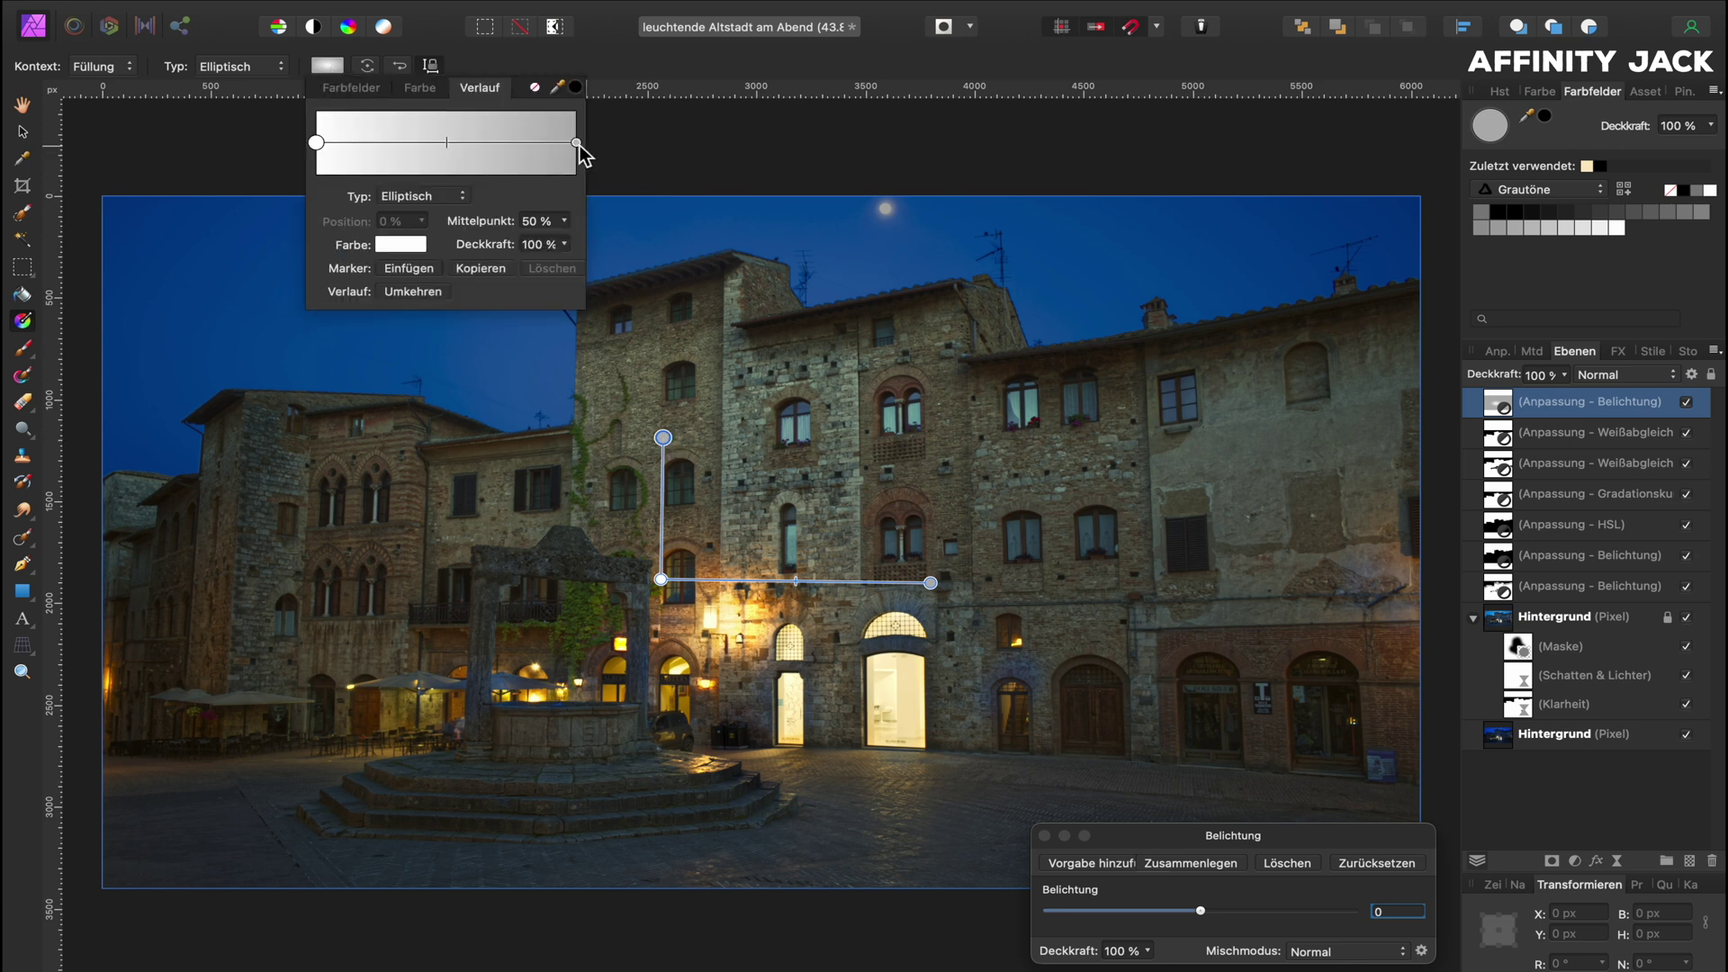
pyautogui.click(576, 142)
pyautogui.click(414, 244)
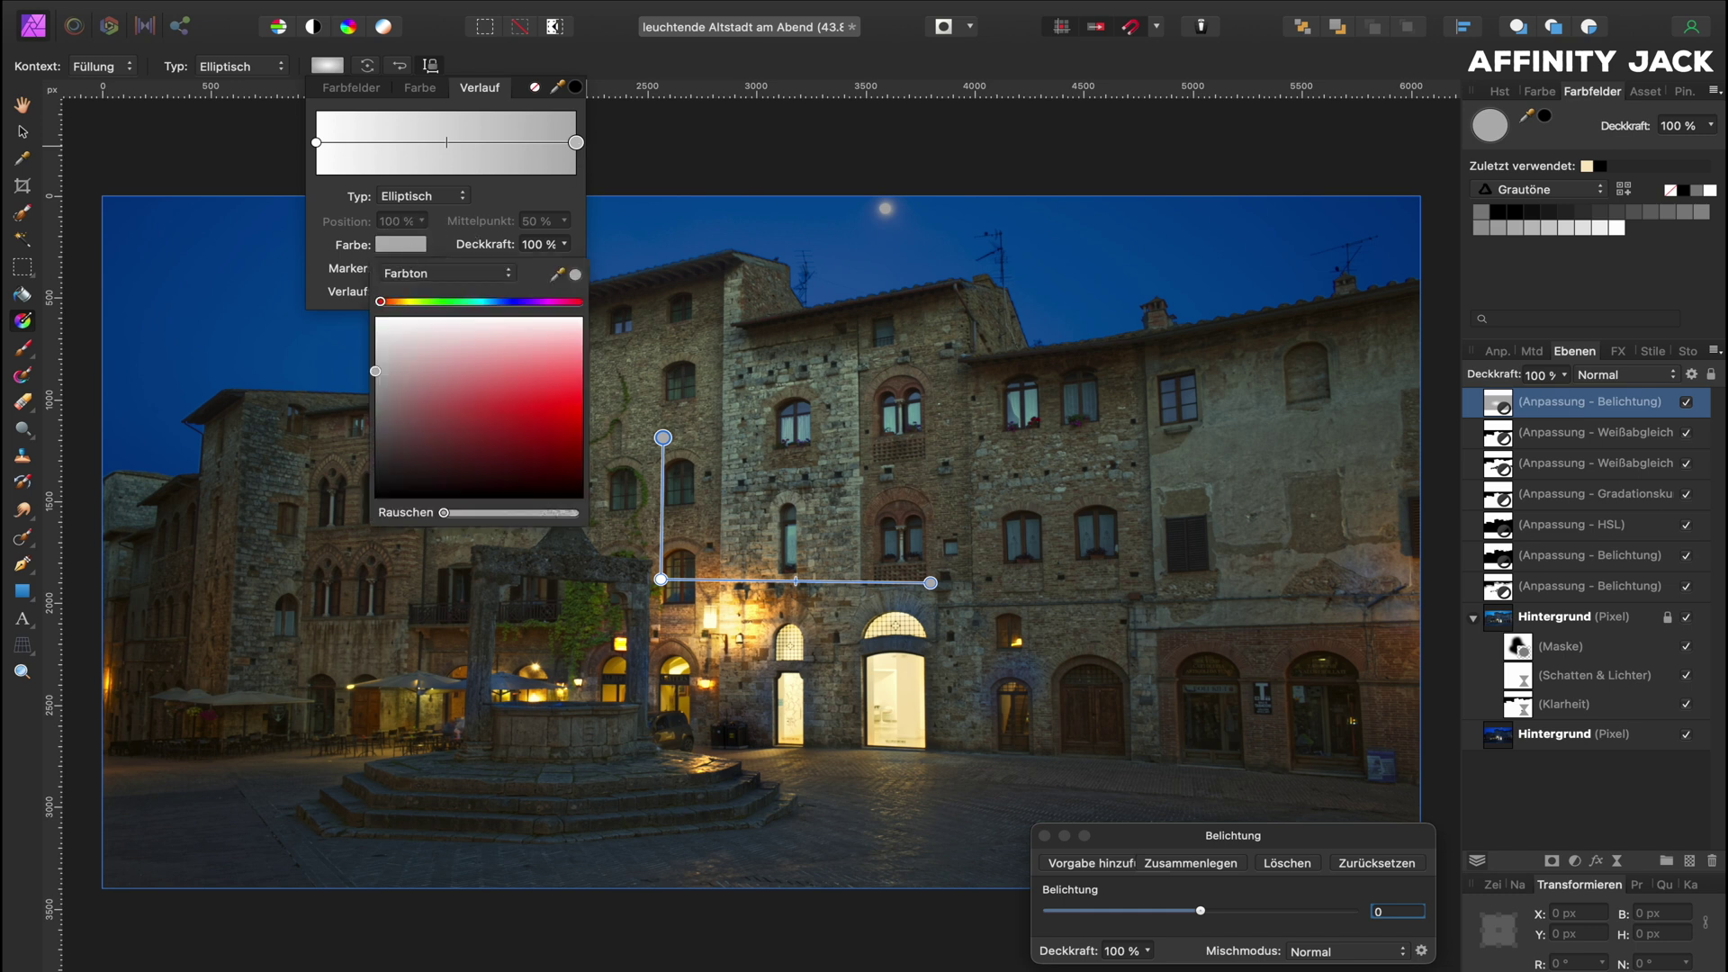
pyautogui.moveTo(379, 372); pyautogui.dragTo(375, 497)
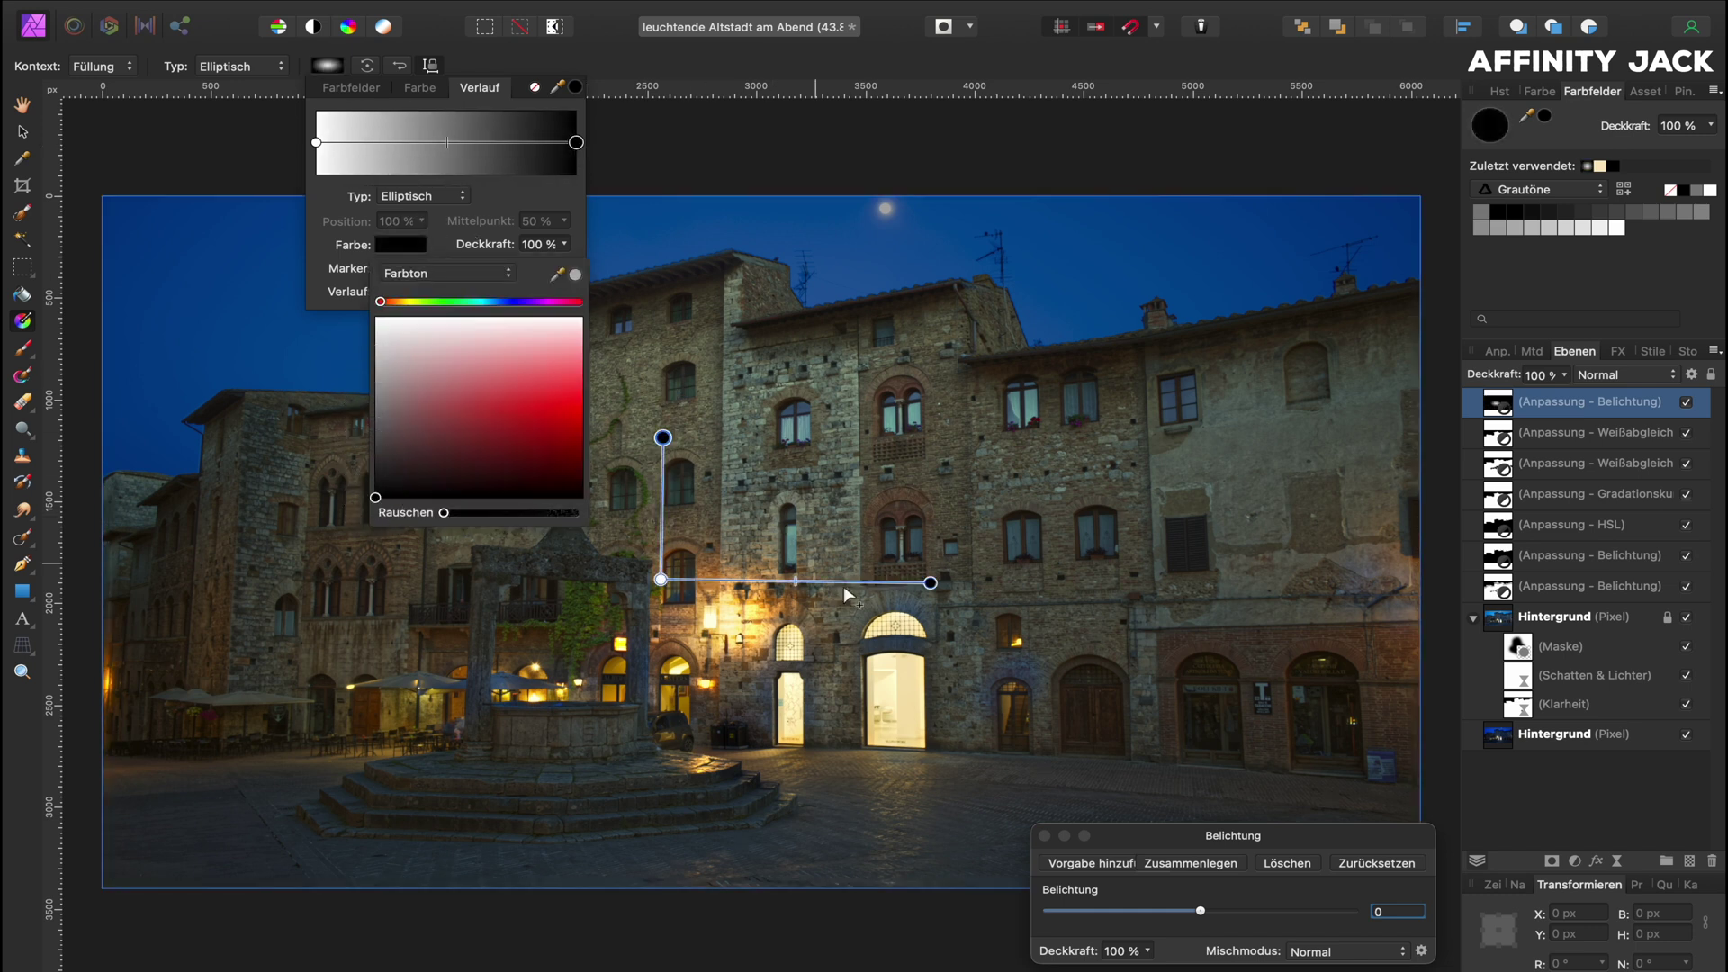
pyautogui.moveTo(1201, 911)
pyautogui.mouseDown()
pyautogui.moveTo(1240, 913)
pyautogui.moveTo(1224, 918)
pyautogui.mouseUp()
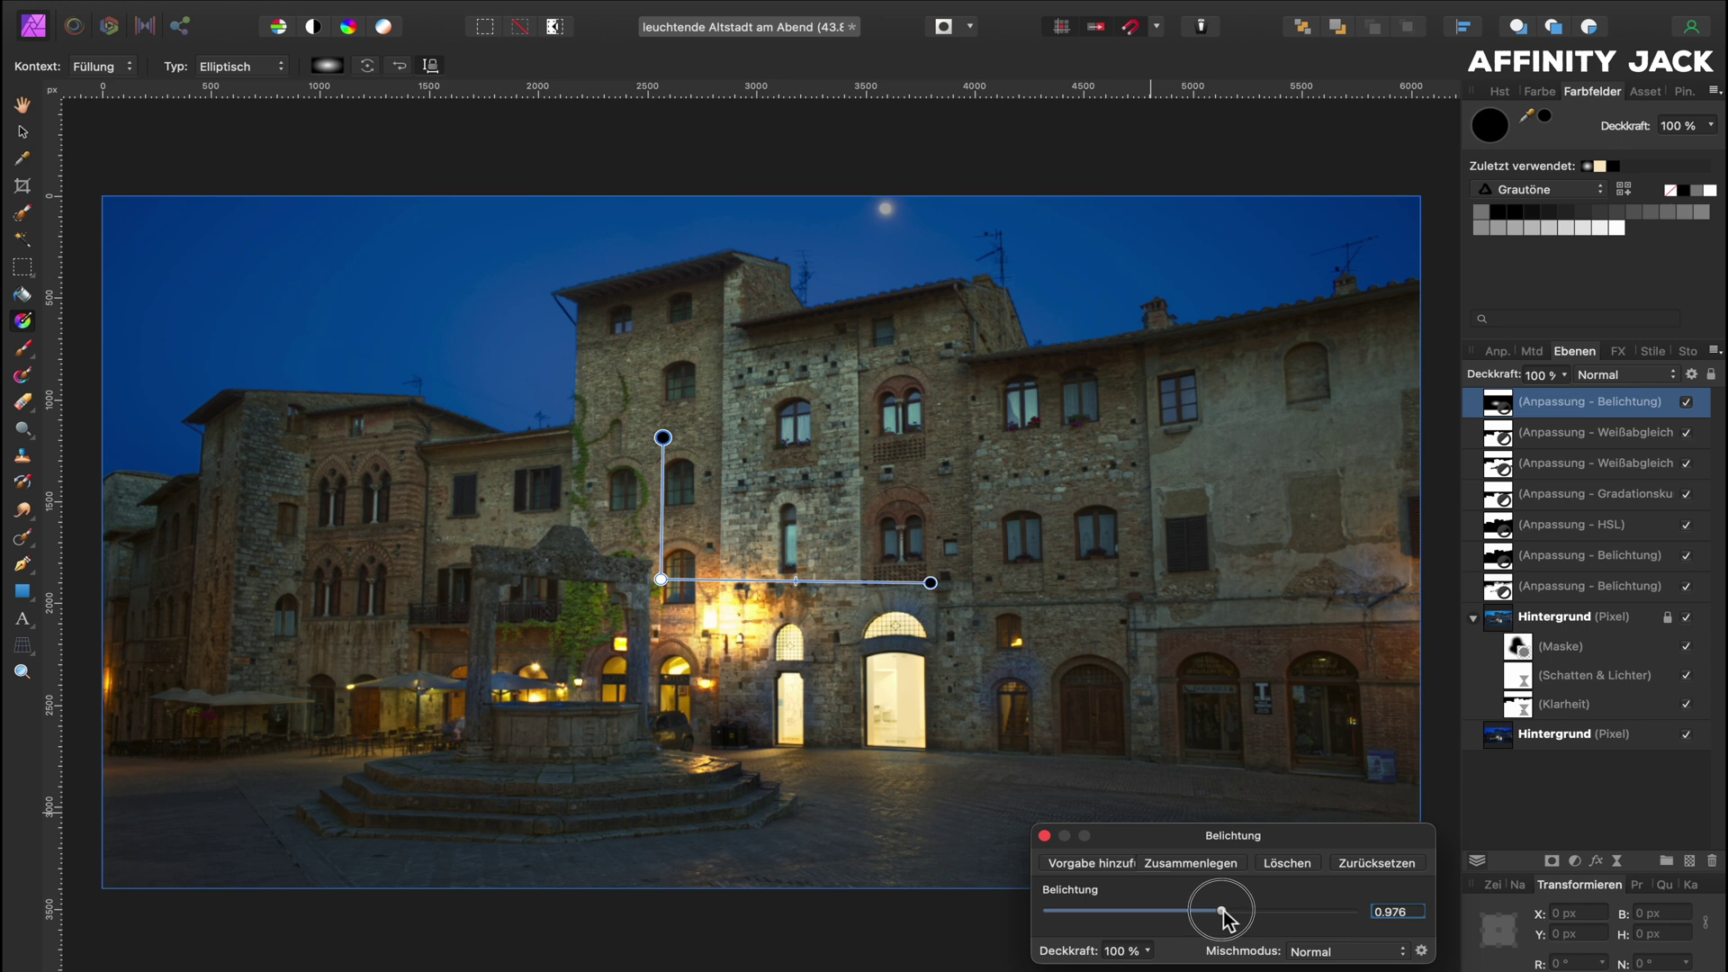
# Step: Widen, flatten and move the elliptical glow over the facade, and set exposure to 1.395
pyautogui.moveTo(1224, 915); pyautogui.dragTo(1219, 912)
pyautogui.moveTo(932, 582); pyautogui.dragTo(1077, 574)
pyautogui.moveTo(657, 369); pyautogui.dragTo(659, 448)
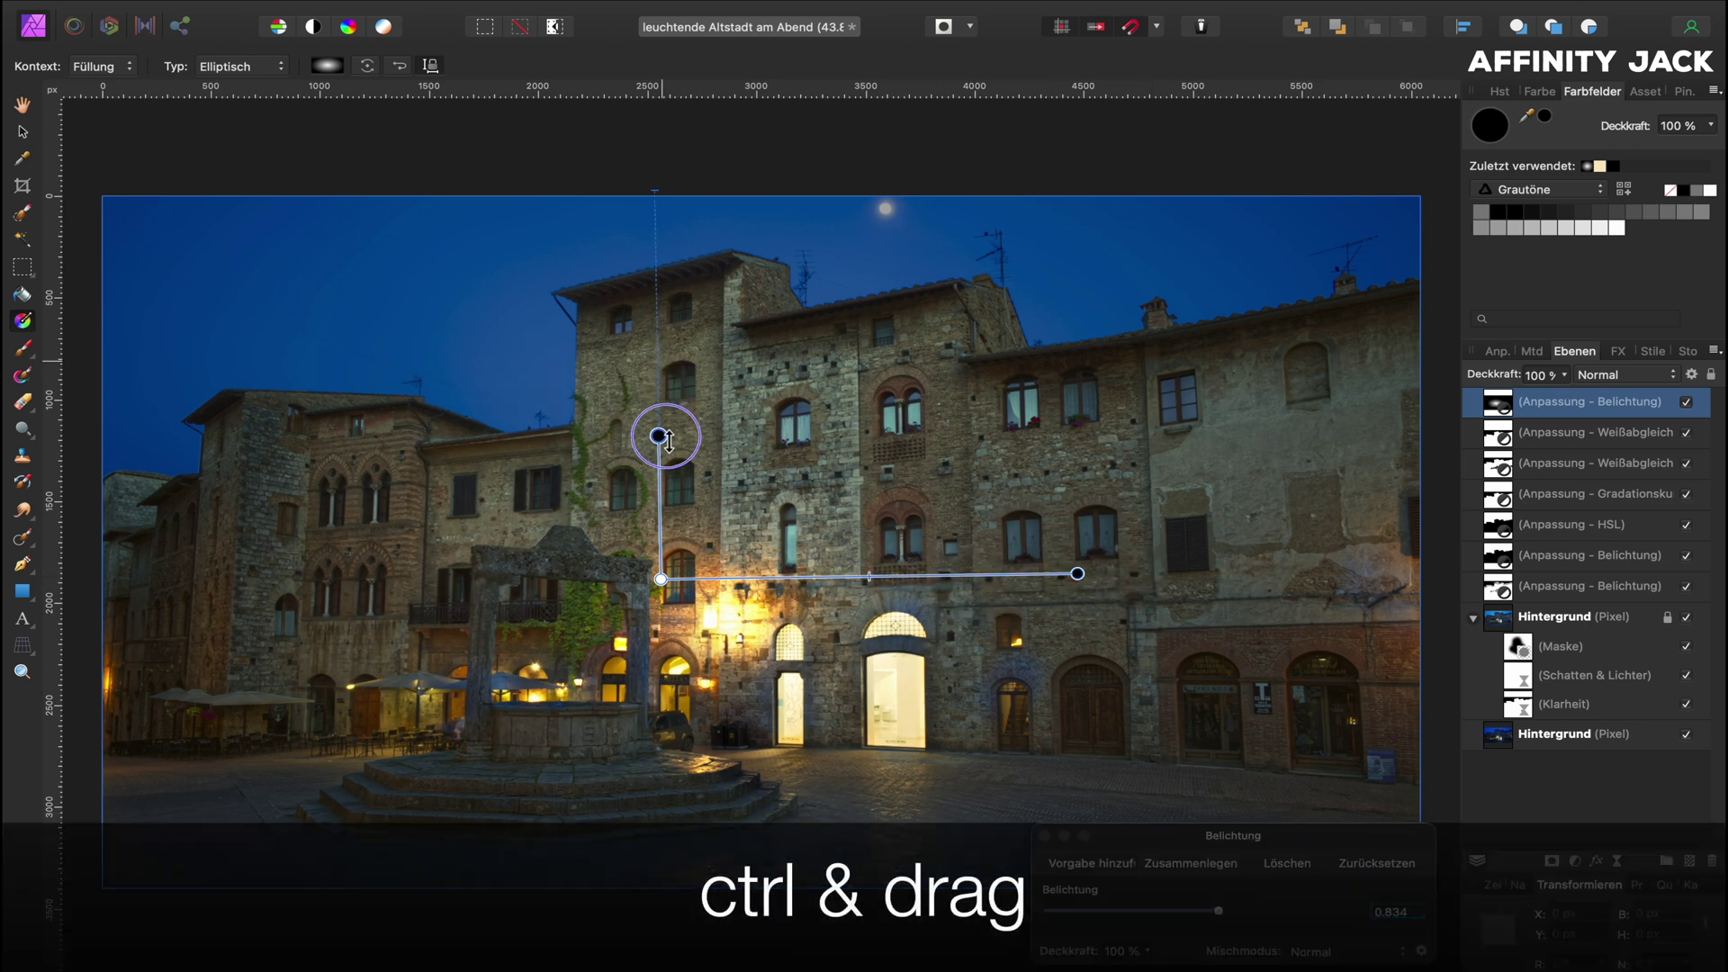
pyautogui.moveTo(668, 586)
pyautogui.mouseDown()
pyautogui.moveTo(671, 548)
pyautogui.moveTo(704, 535)
pyautogui.mouseUp()
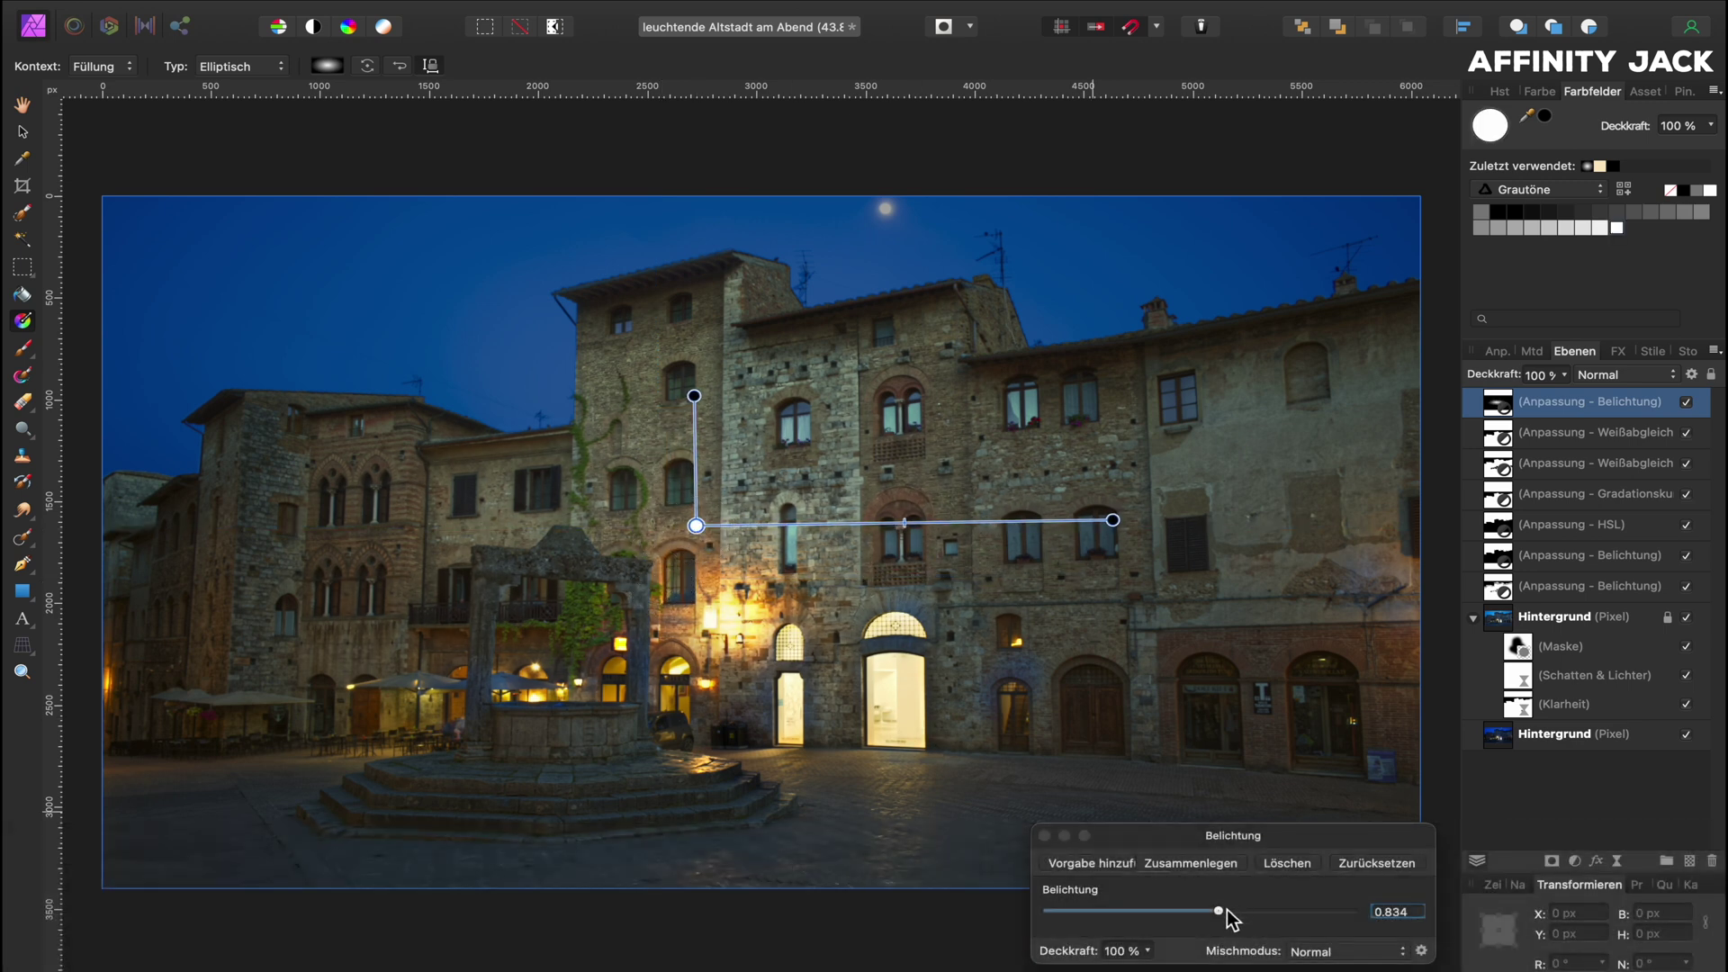
pyautogui.moveTo(1223, 915); pyautogui.dragTo(1233, 913)
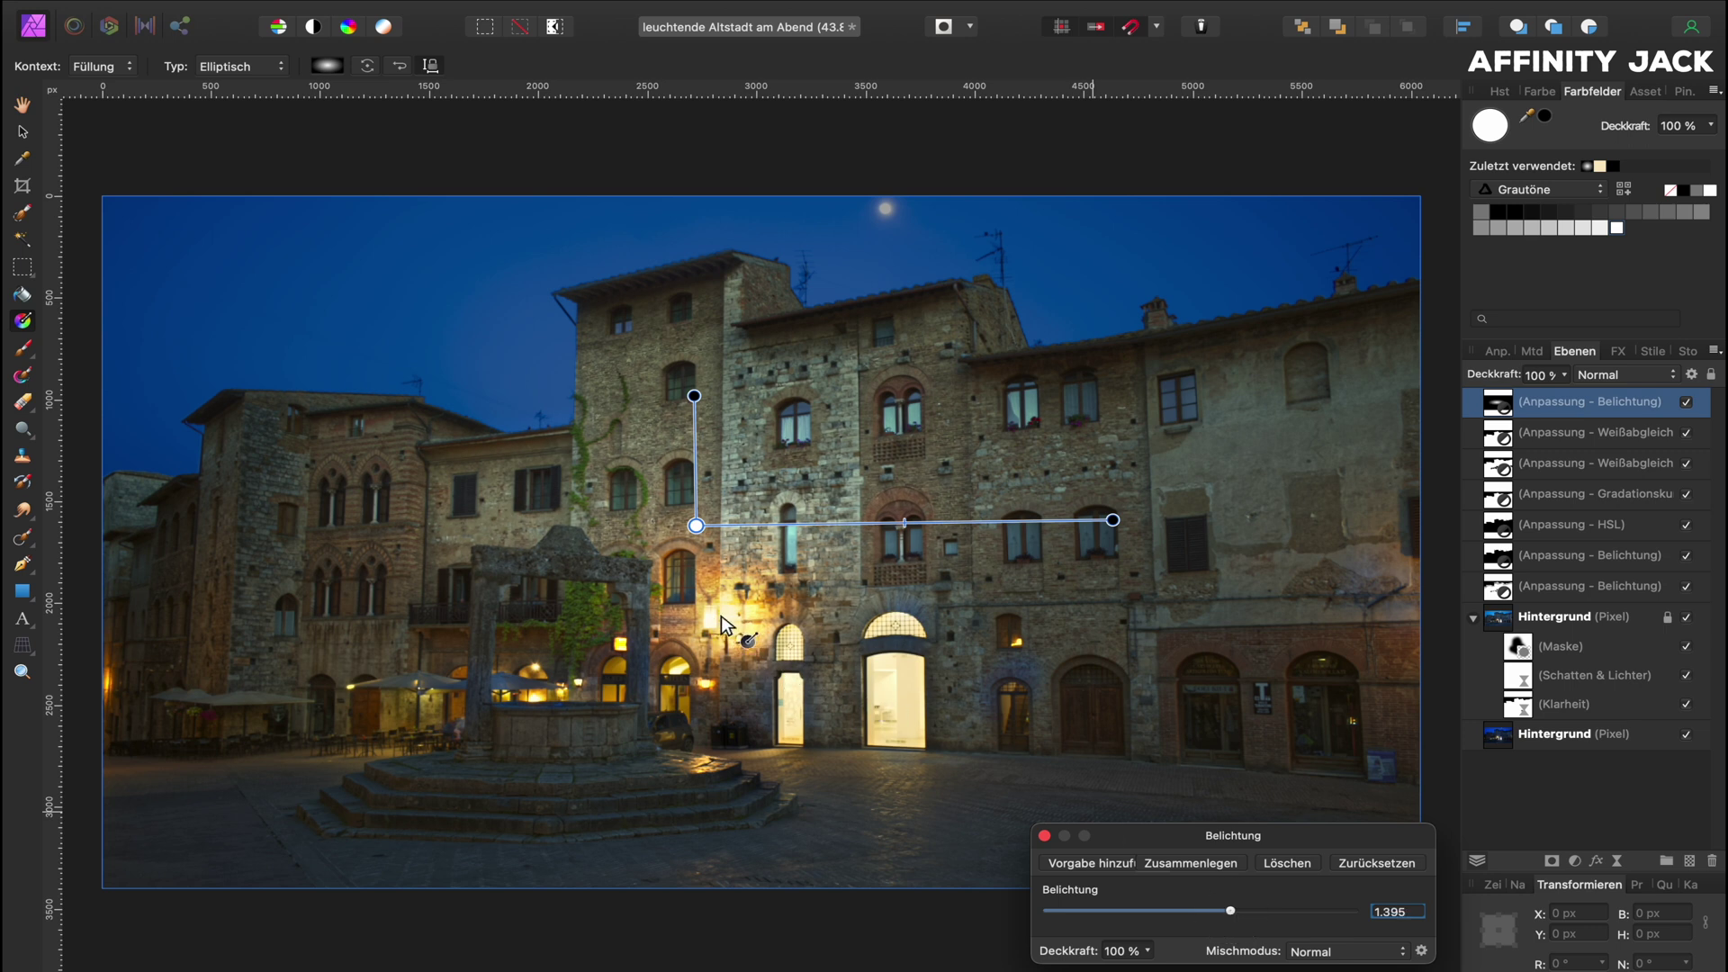
pyautogui.write('b')
pyautogui.click(23, 348)
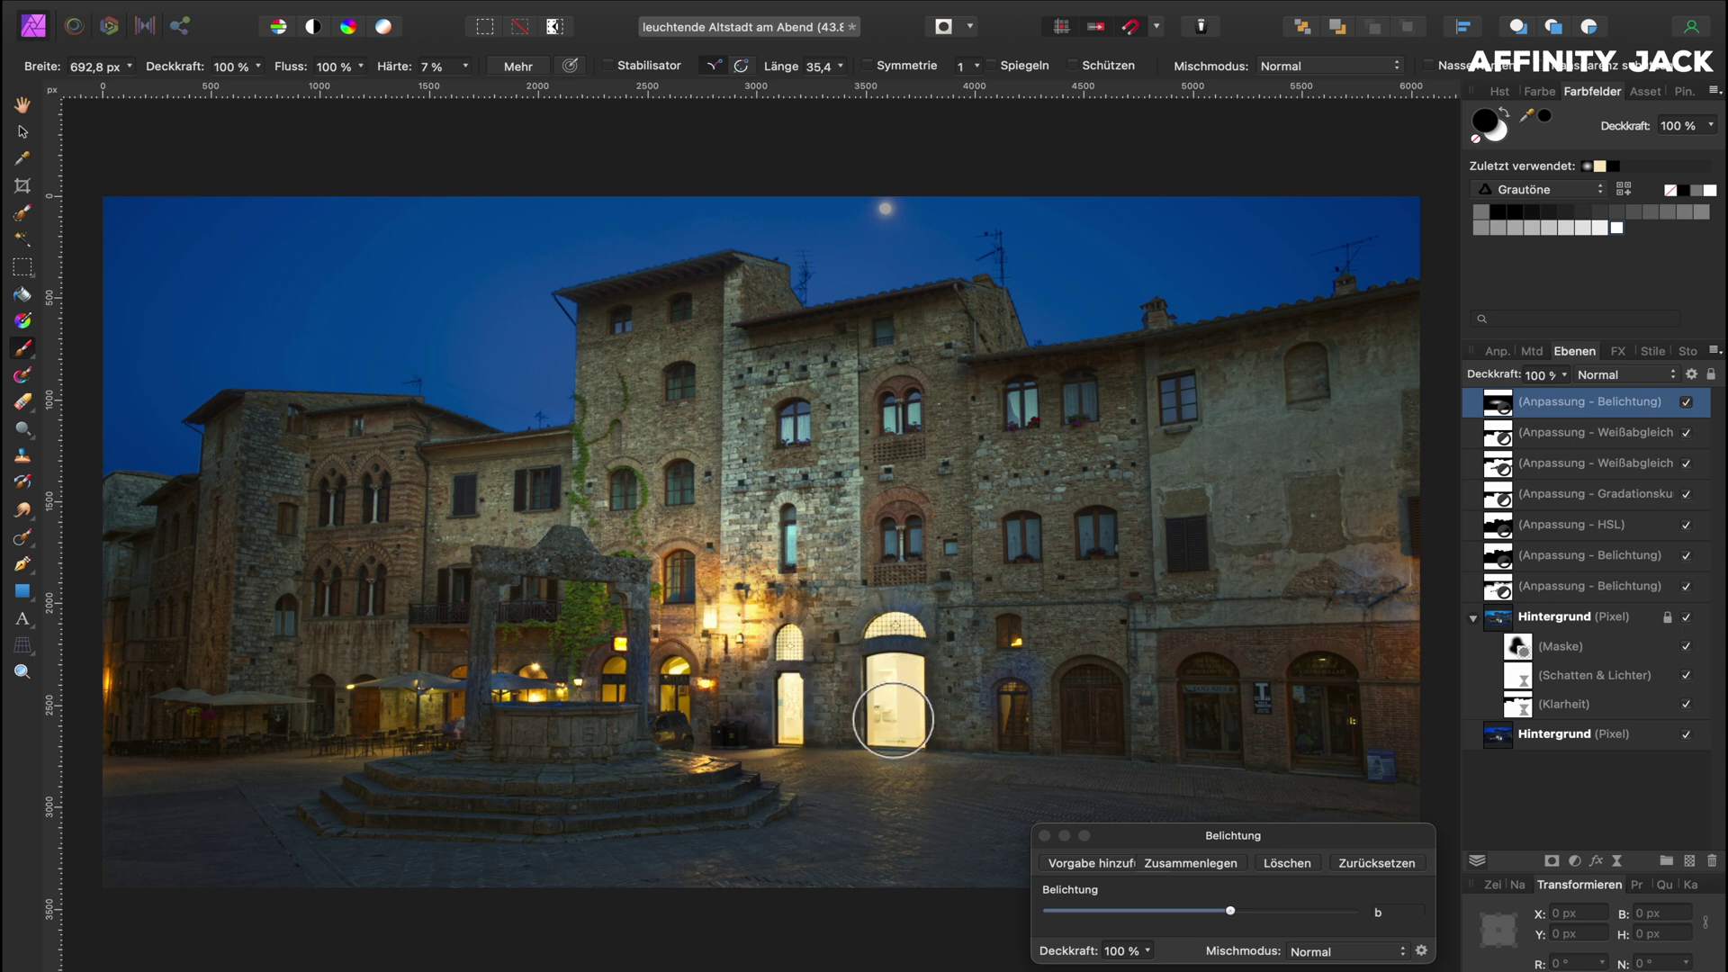
# Step: Compare the exposure glow on and off, then merge visible into a new pixel layer
pyautogui.click(1692, 403)
pyautogui.click(1692, 405)
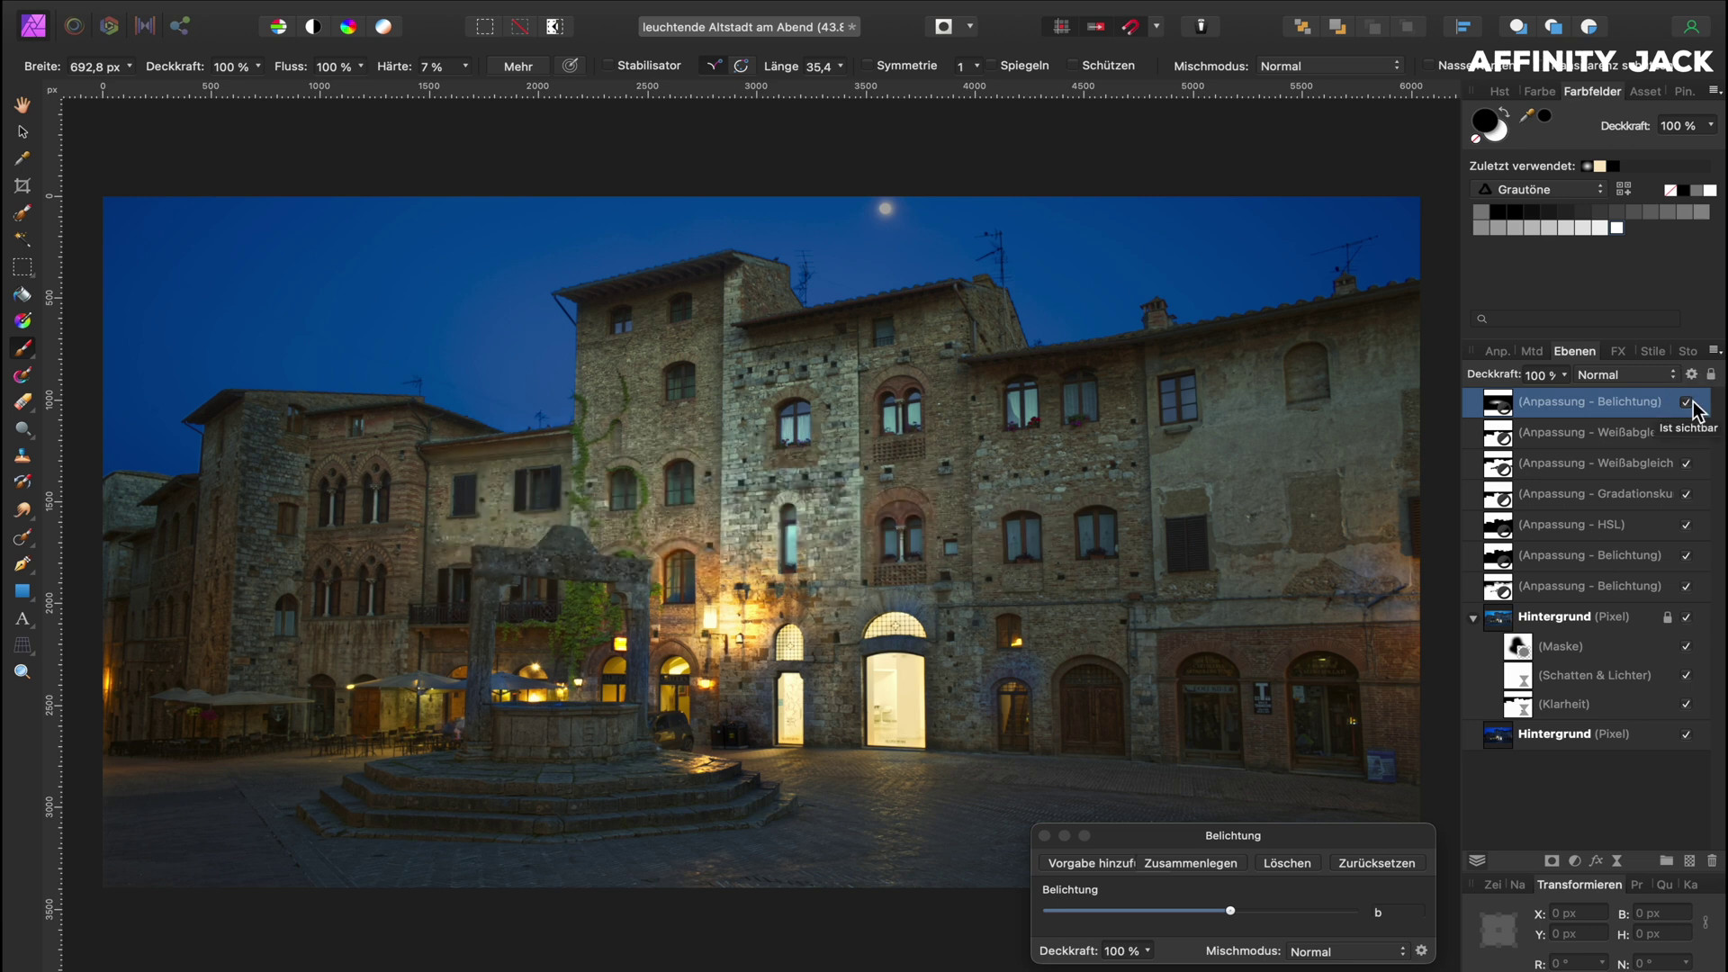
pyautogui.click(1044, 835)
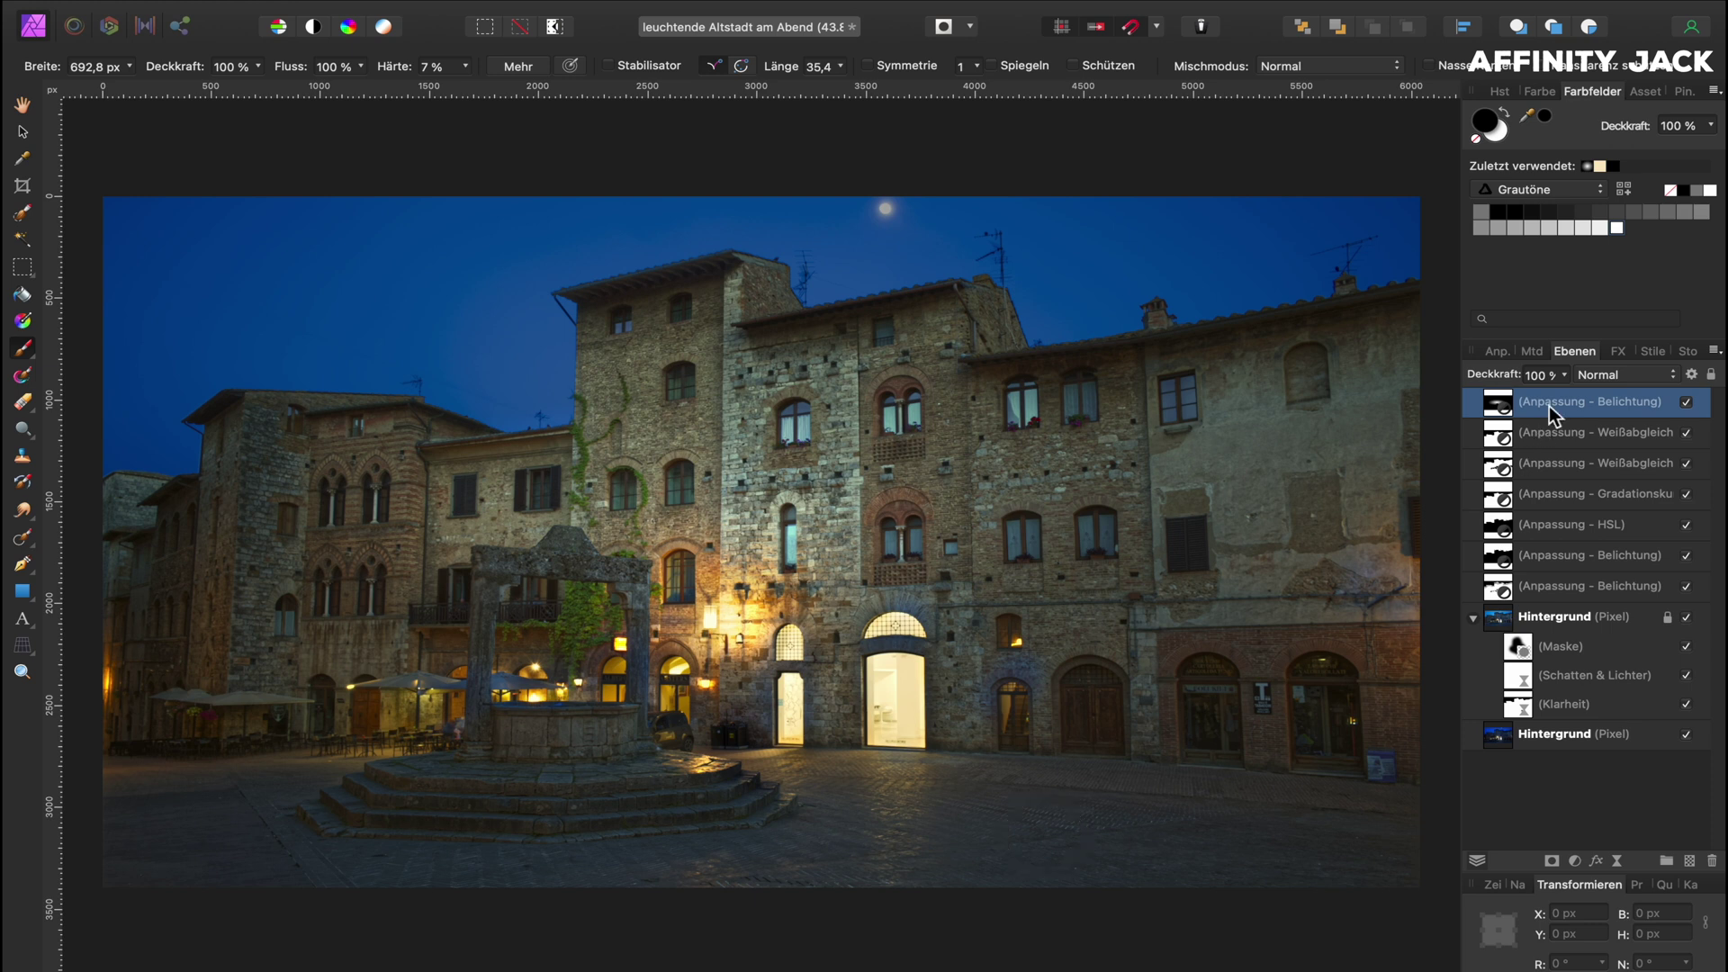
pyautogui.rightClick(1549, 405)
pyautogui.click(1497, 682)
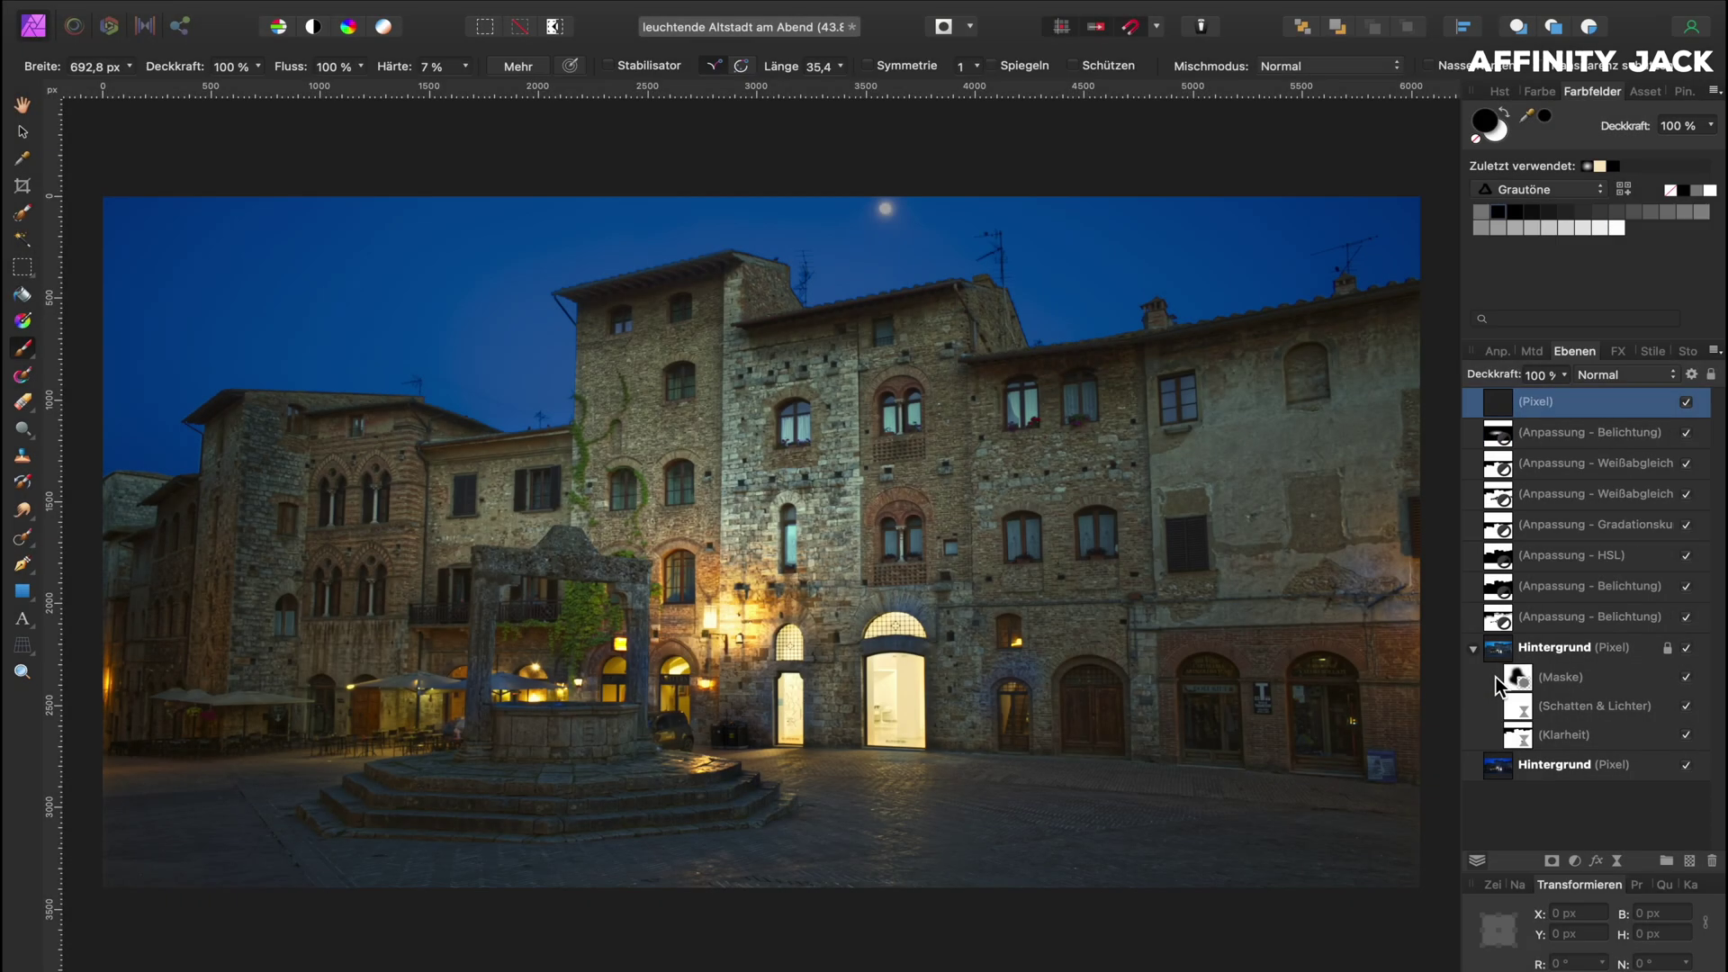
# Step: Dodge the facade stonework with a Dodge Brush enlarged to about 1361 px, comparing before and after
pyautogui.click(22, 431)
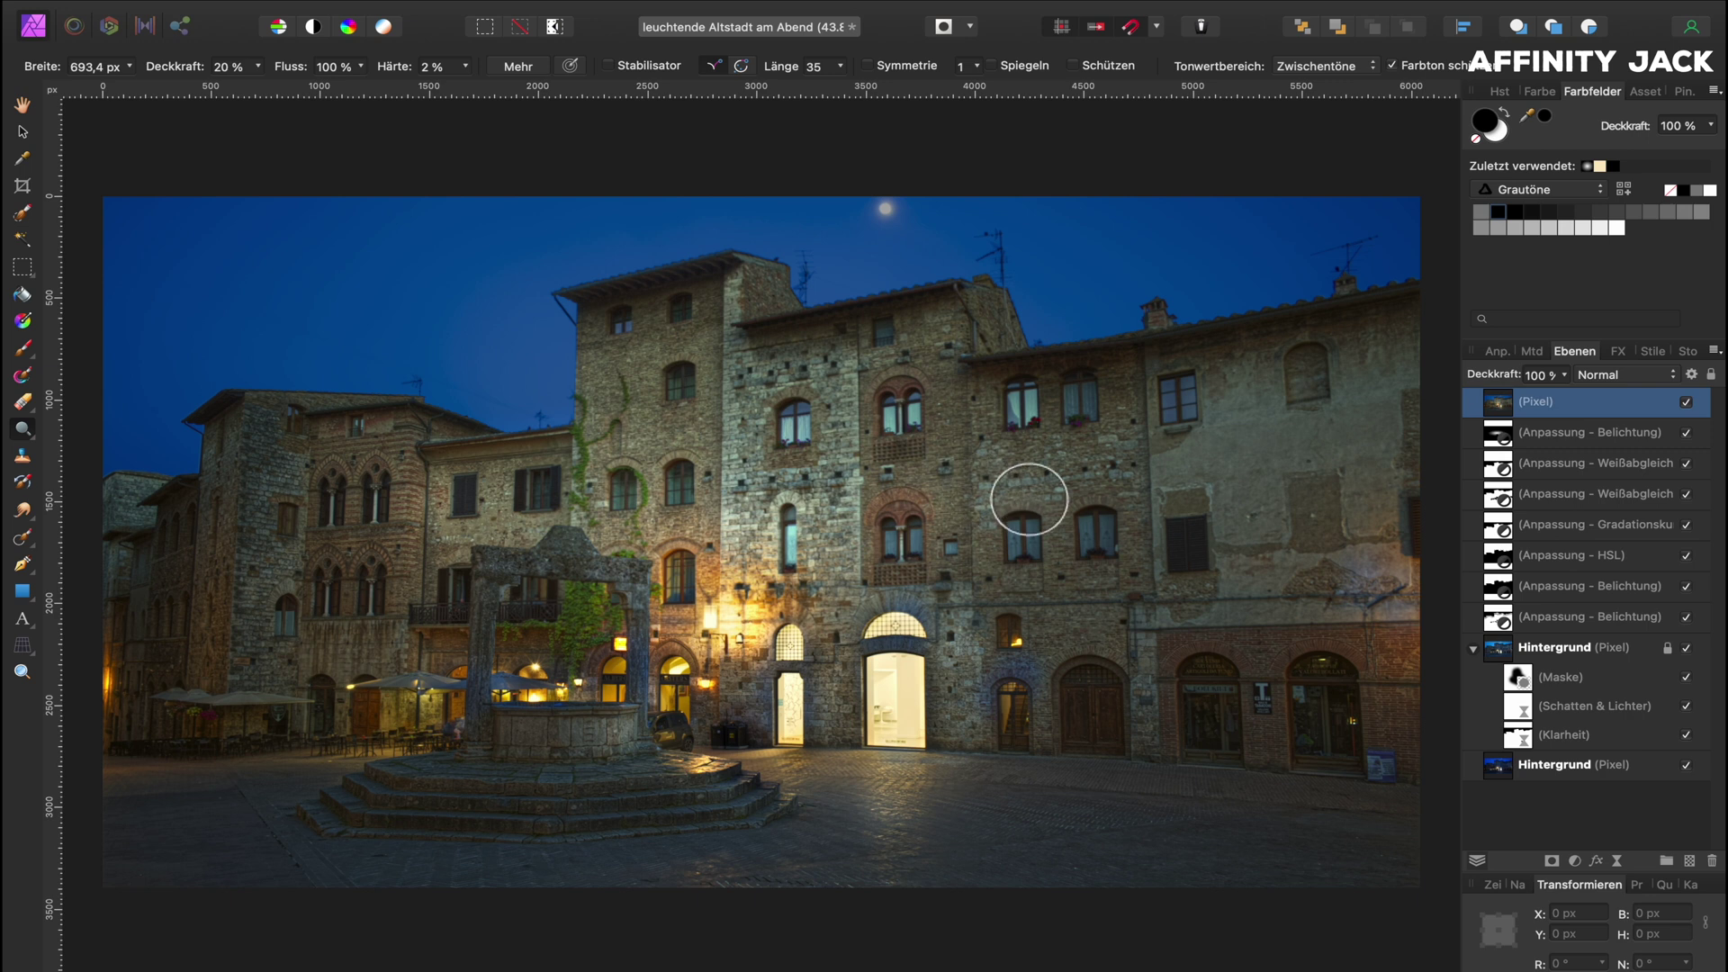
pyautogui.moveTo(1350, 577); pyautogui.dragTo(1404, 576)
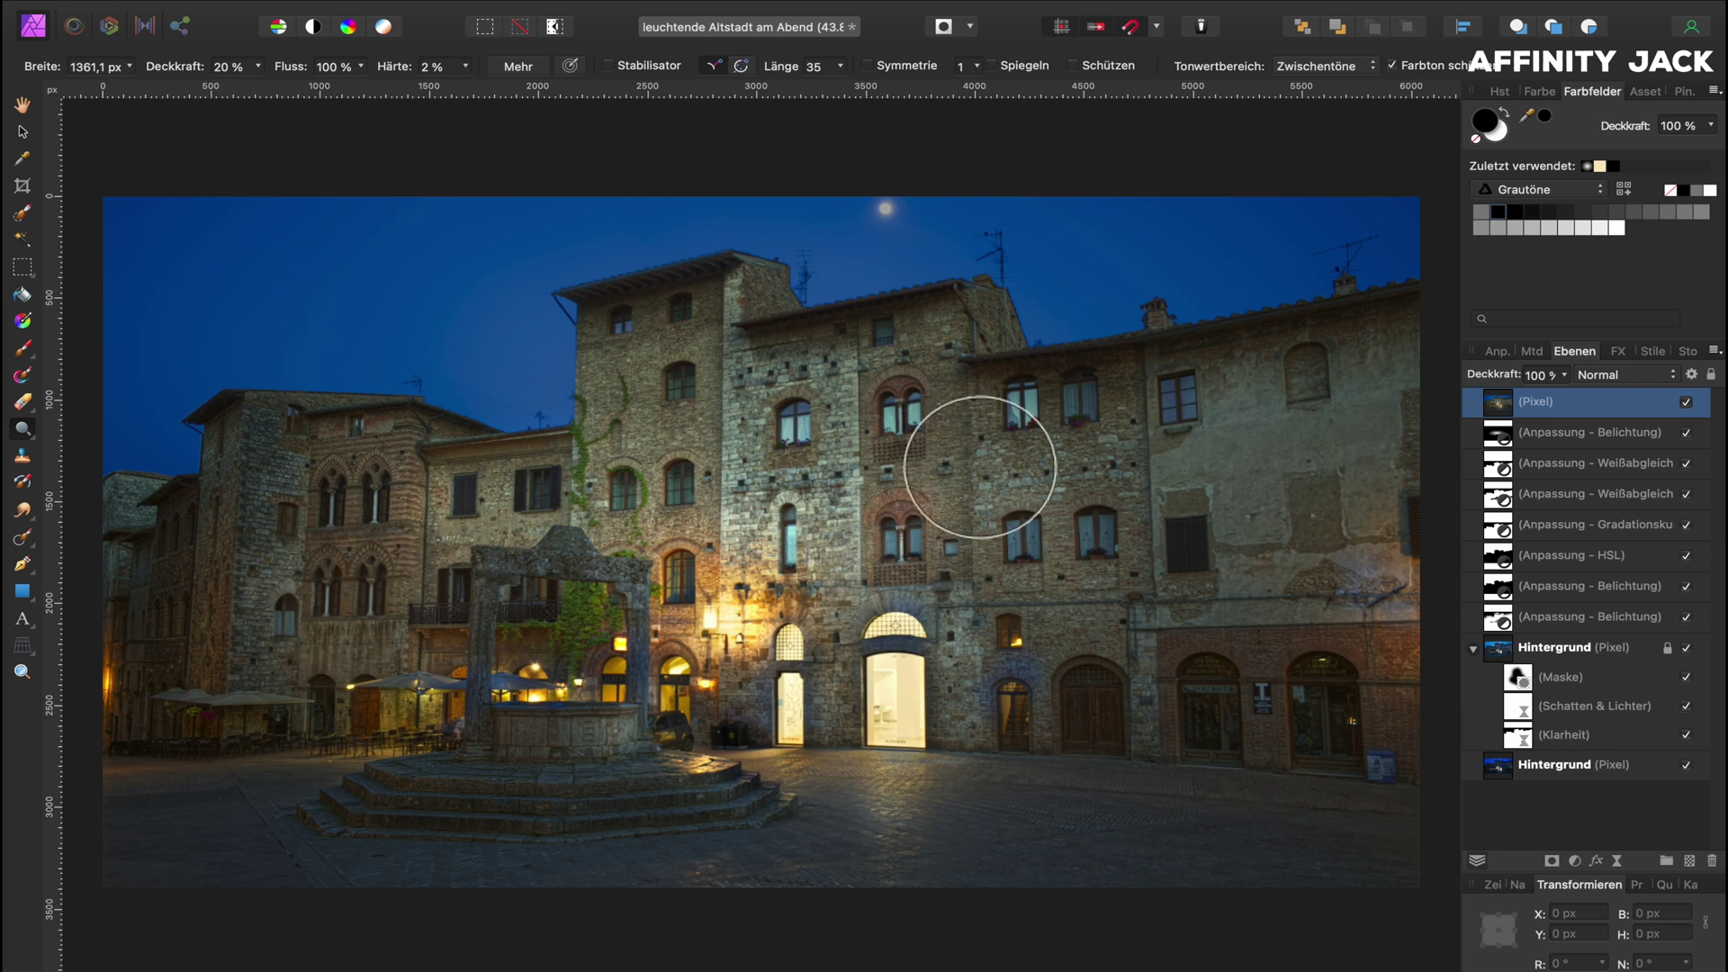
pyautogui.click(1686, 402)
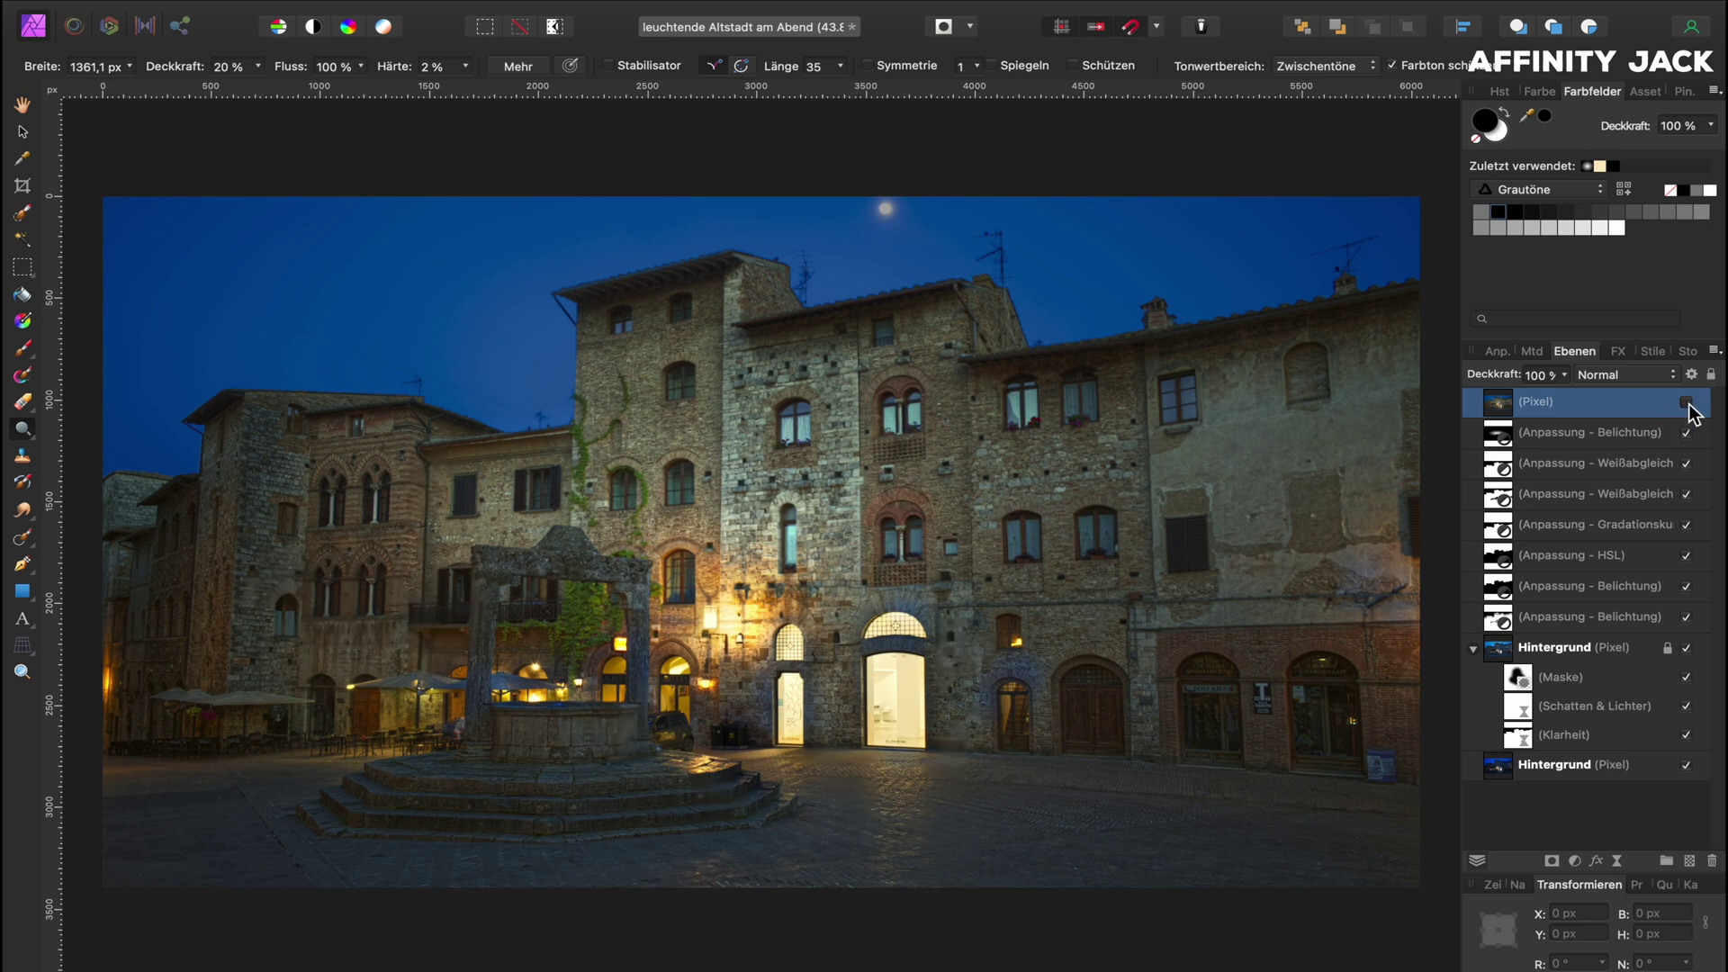
pyautogui.click(1687, 403)
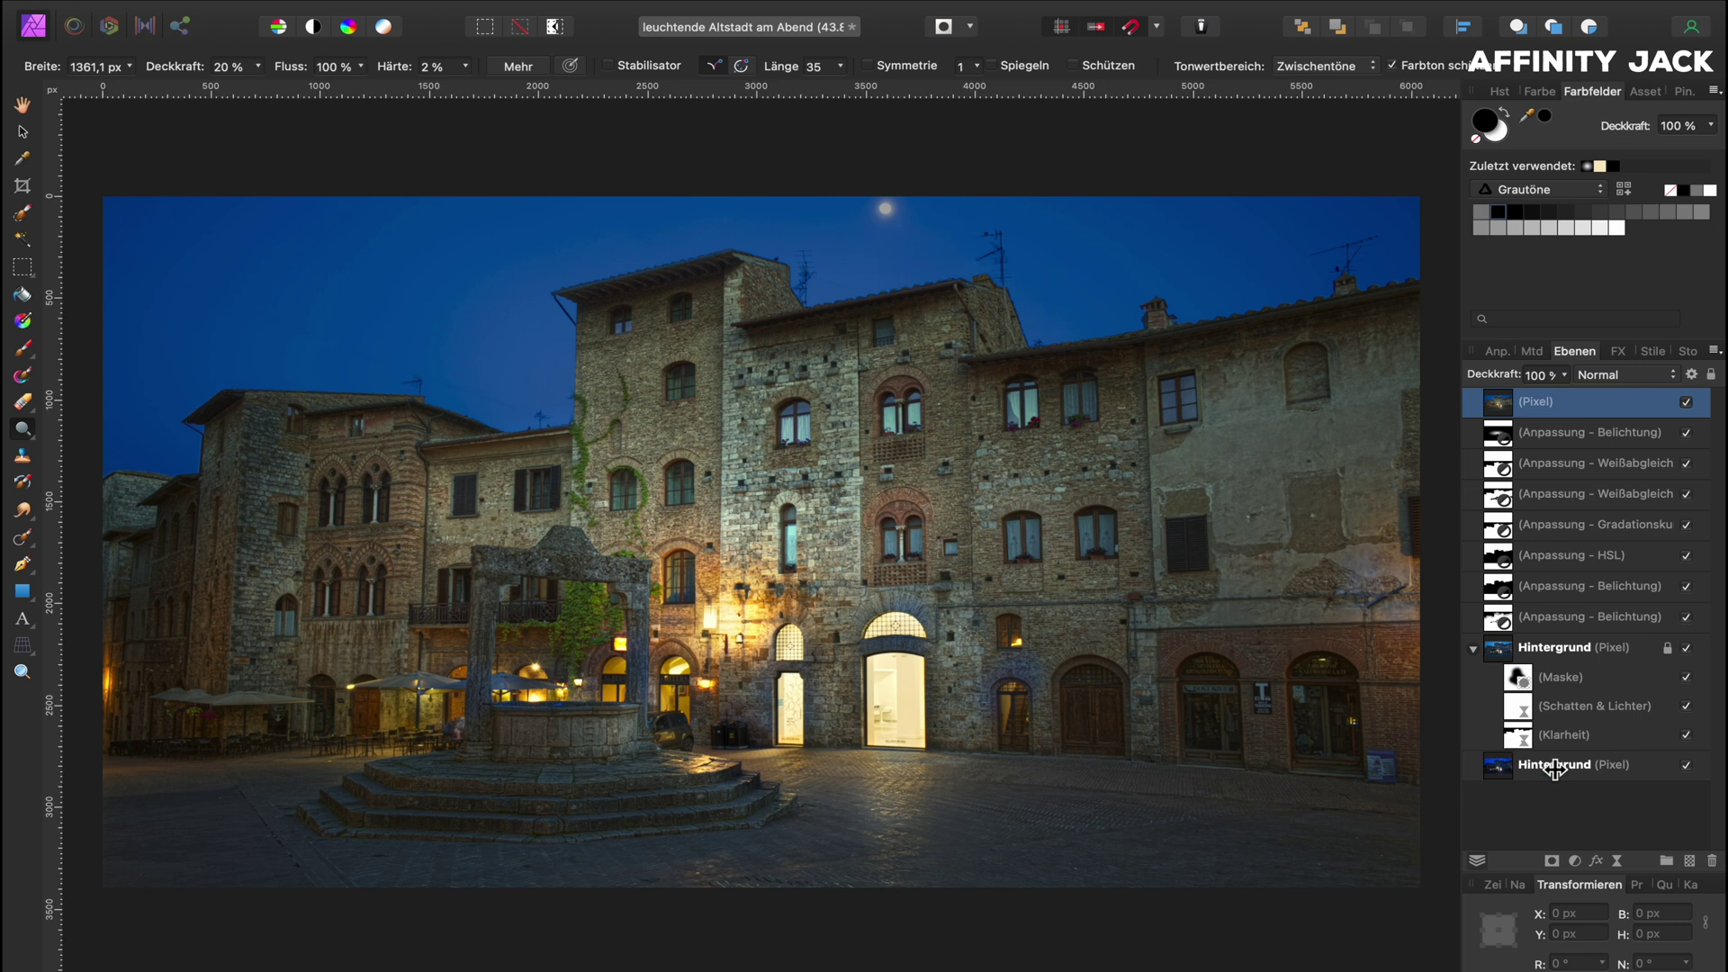
# Step: Add an empty Pixel layer on top and select the Inpainting Brush
pyautogui.click(1690, 862)
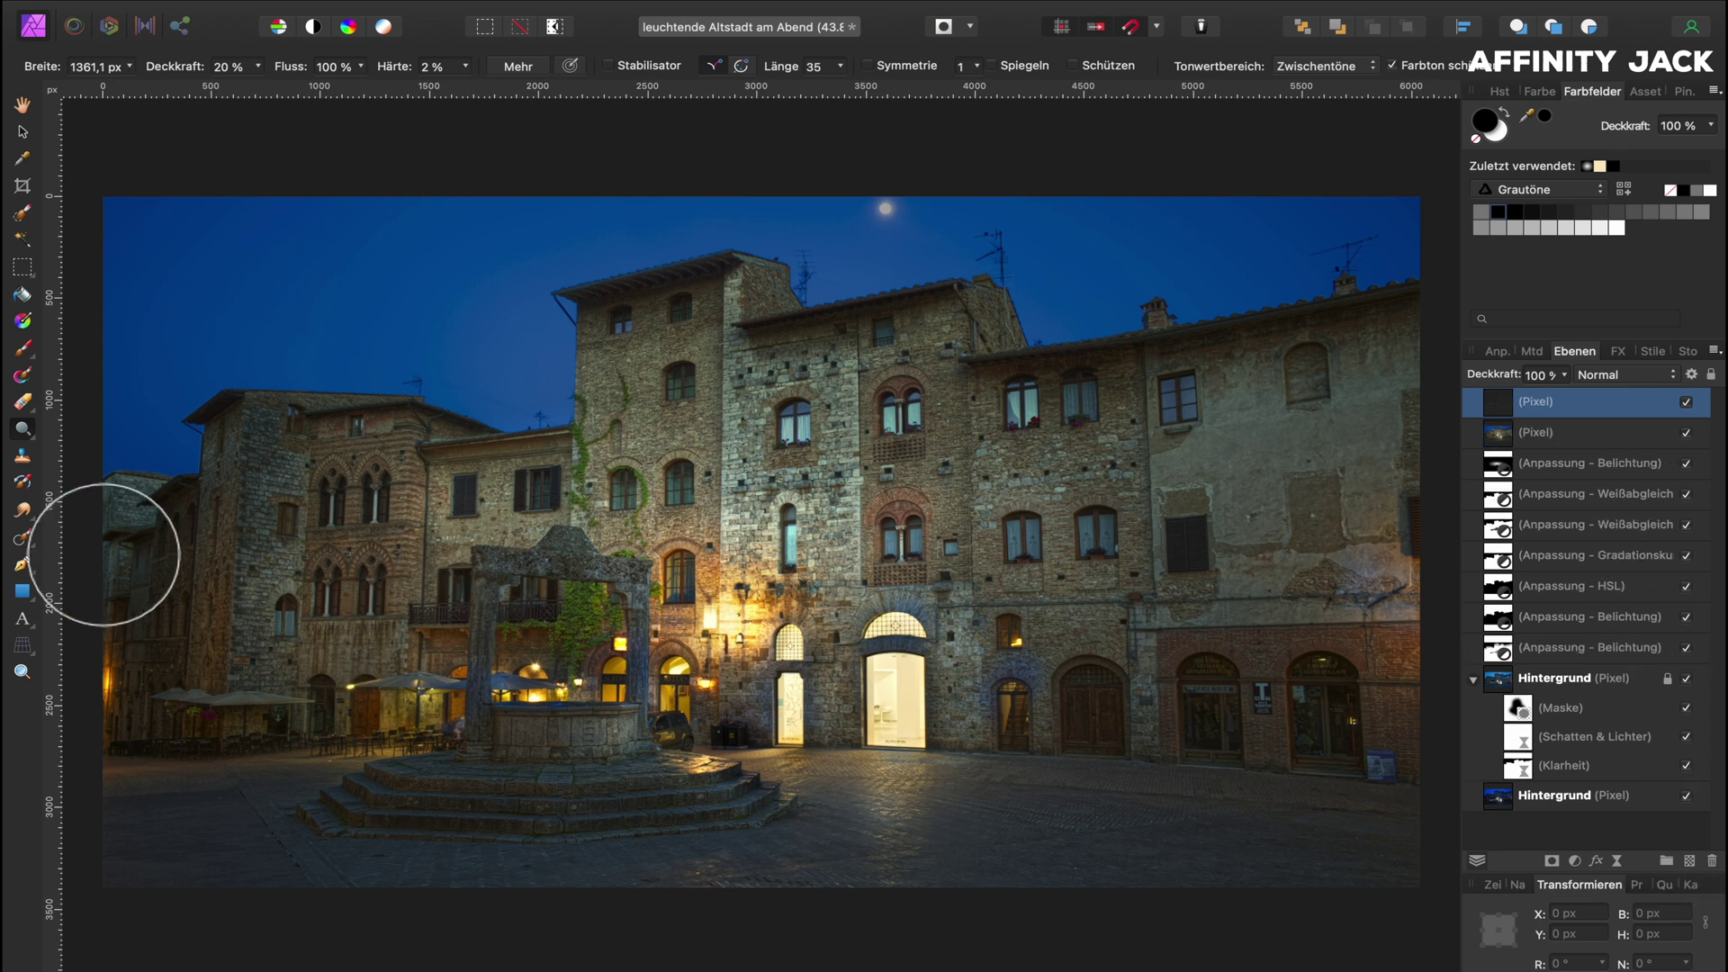
pyautogui.click(24, 539)
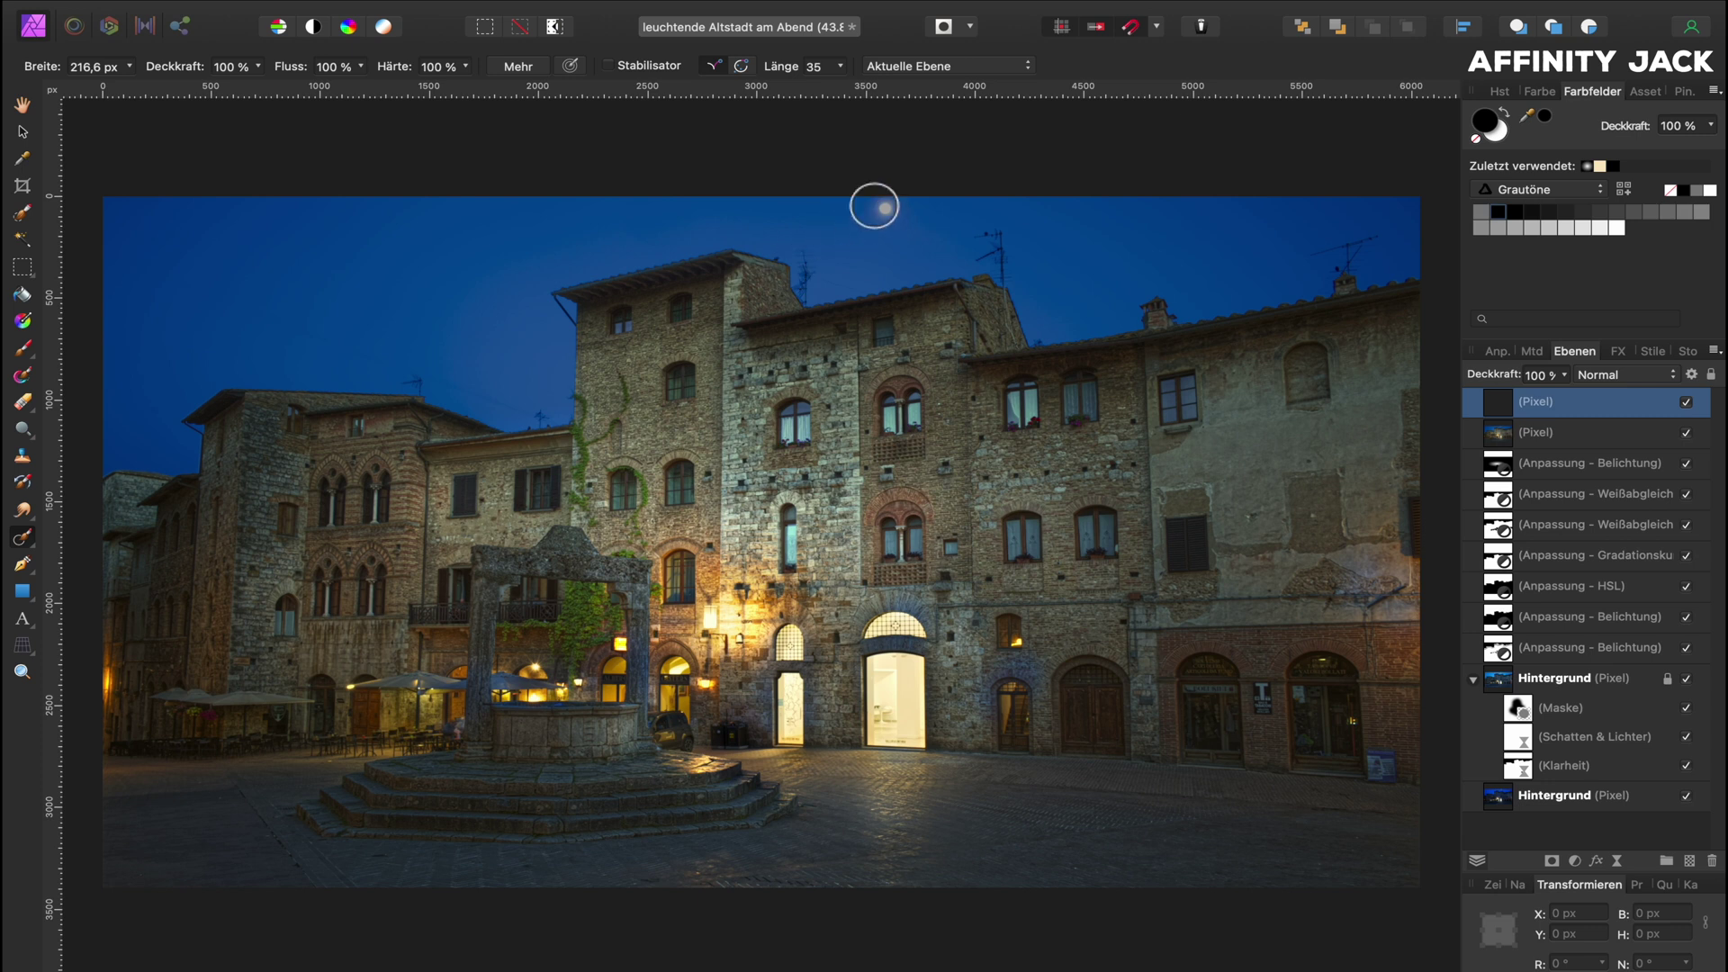
# Step: Set the Inpainting Brush to sample Aktuelle Ebene & Darunter and paint out the moon
pyautogui.click(990, 70)
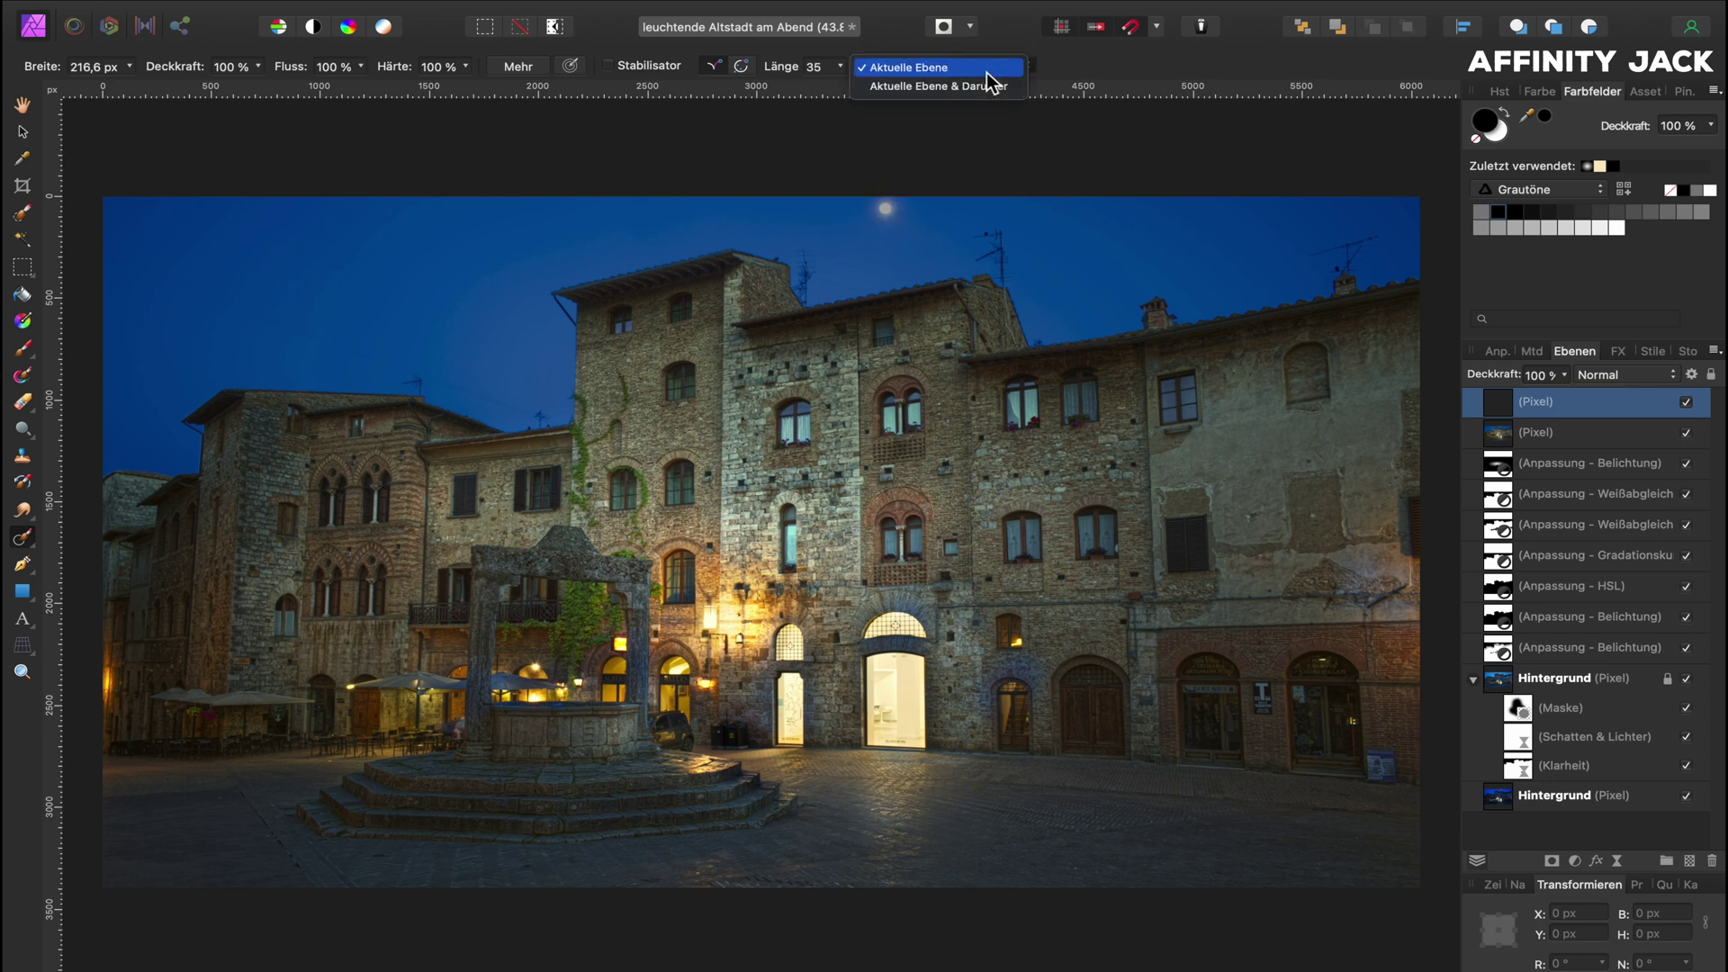
pyautogui.click(990, 85)
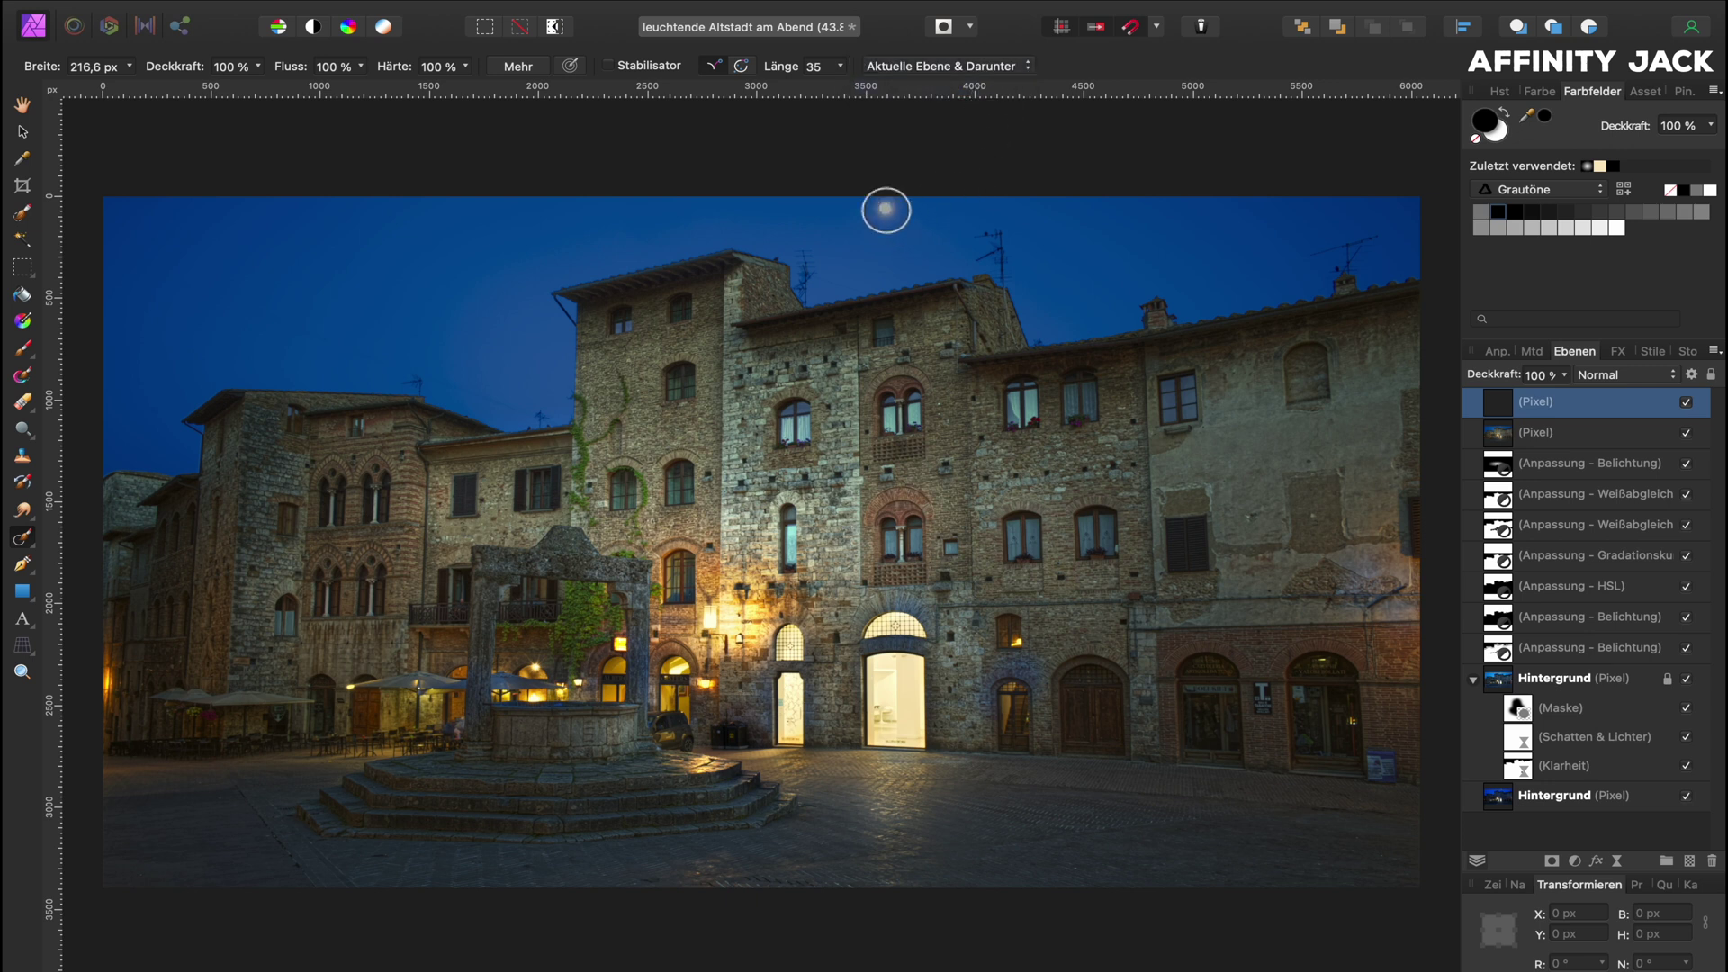
pyautogui.click(885, 209)
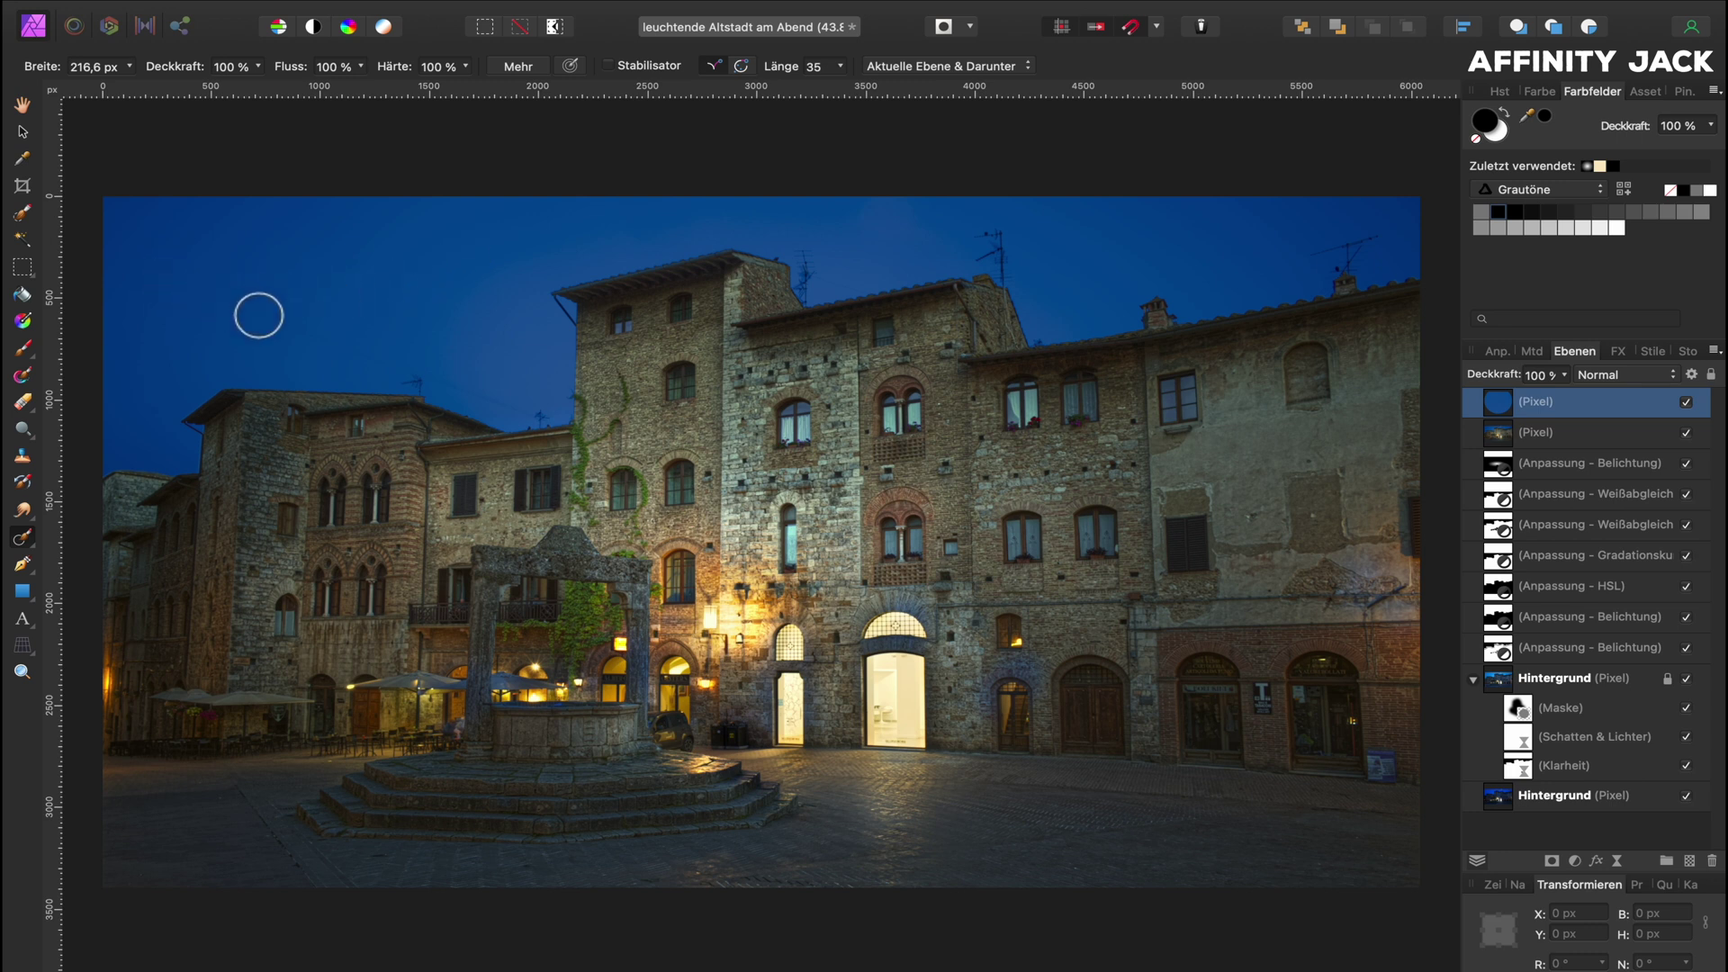
# Step: Paint out the sky clutter above the left rooftops with a 122.4 px brush, then fit the view
pyautogui.scroll(5, 454, 365)
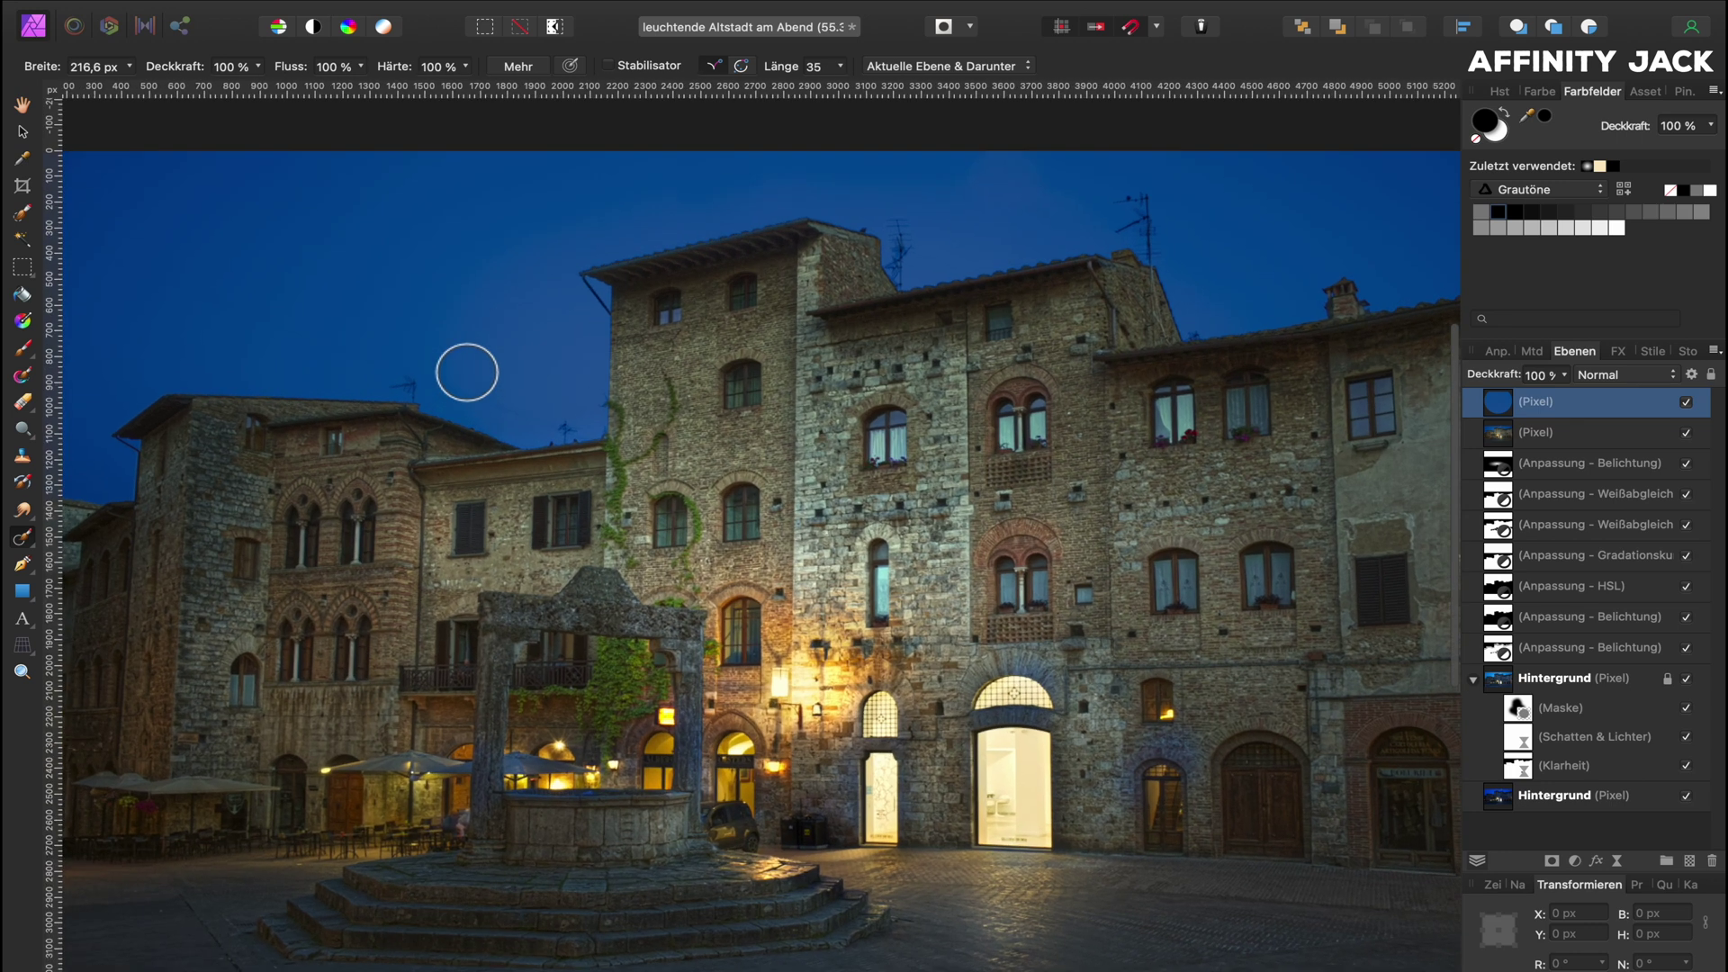
pyautogui.scroll(1, 459, 387)
pyautogui.moveTo(454, 419)
pyautogui.mouseDown()
pyautogui.moveTo(383, 420)
pyautogui.moveTo(442, 420)
pyautogui.moveTo(613, 476)
pyautogui.mouseUp()
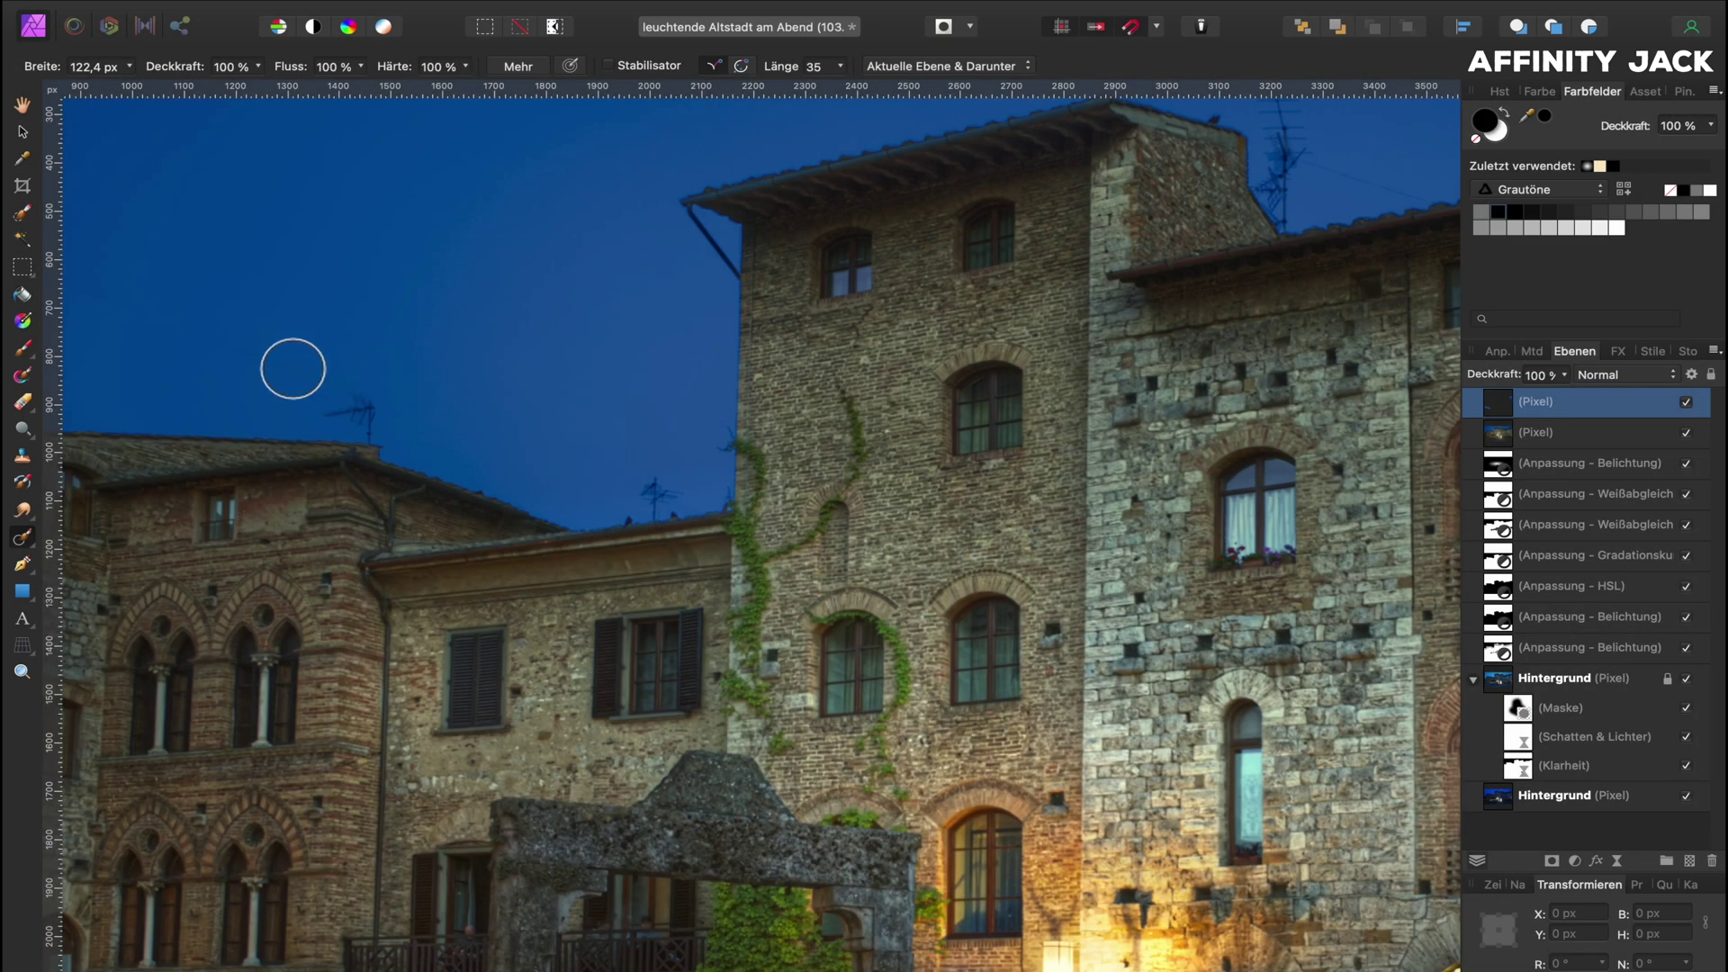
pyautogui.moveTo(297, 367); pyautogui.dragTo(108, 278)
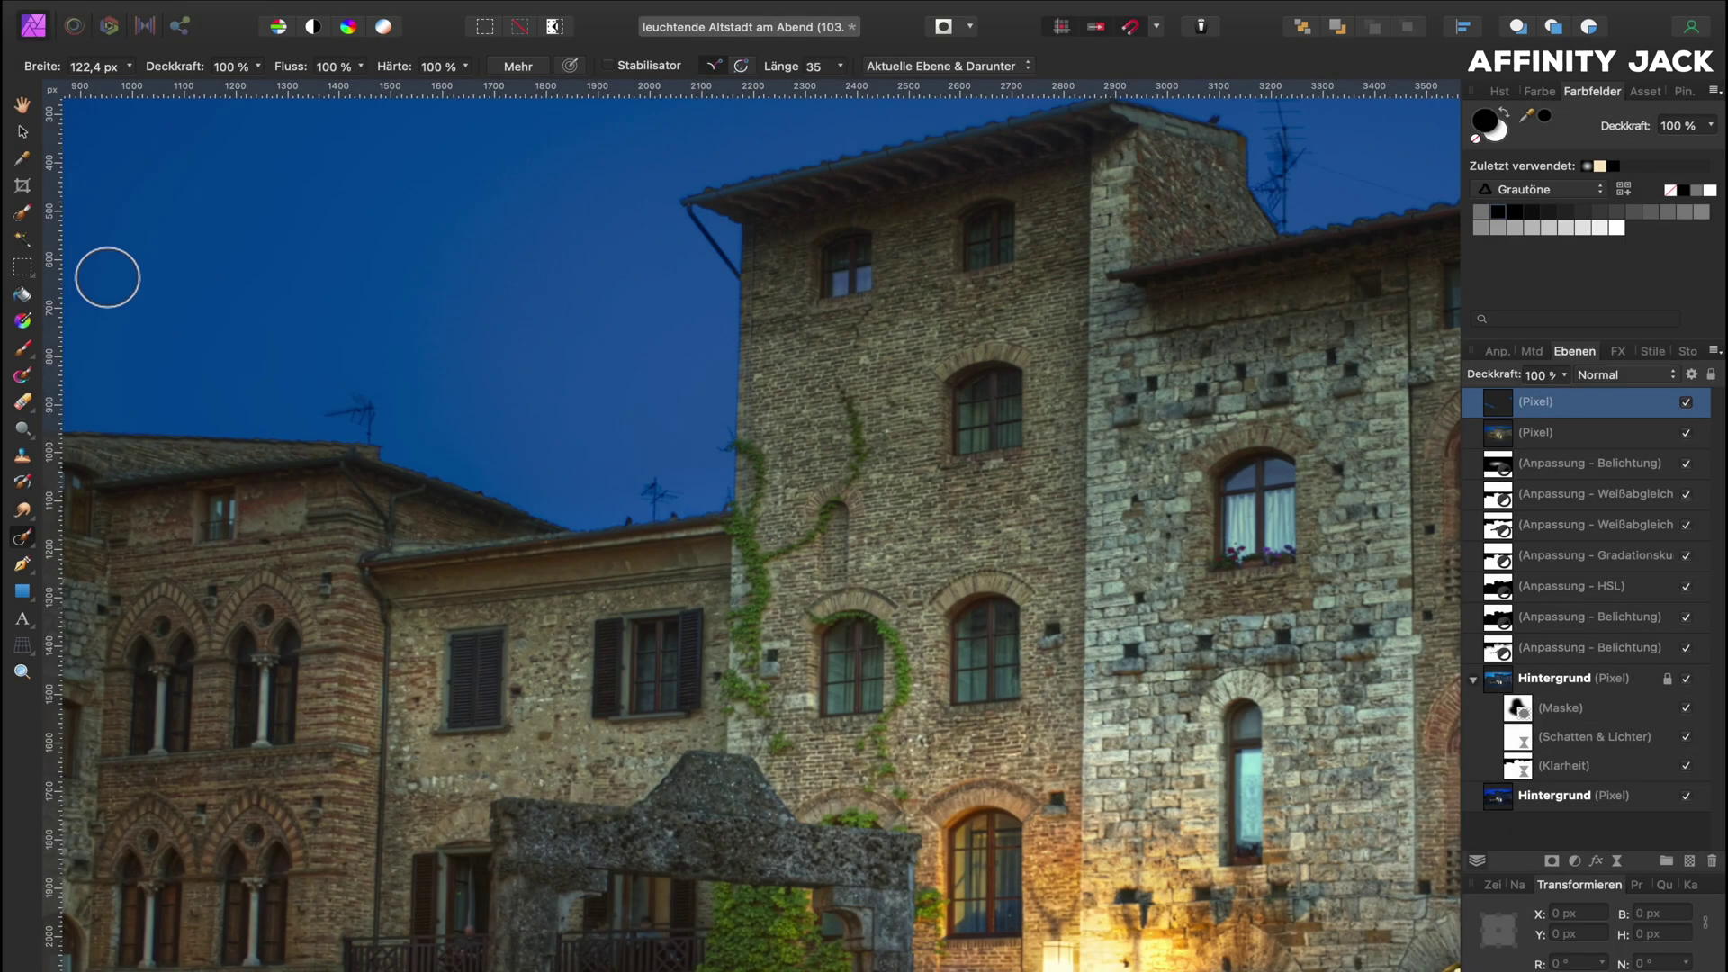
pyautogui.hotkey('ctrl', '0')
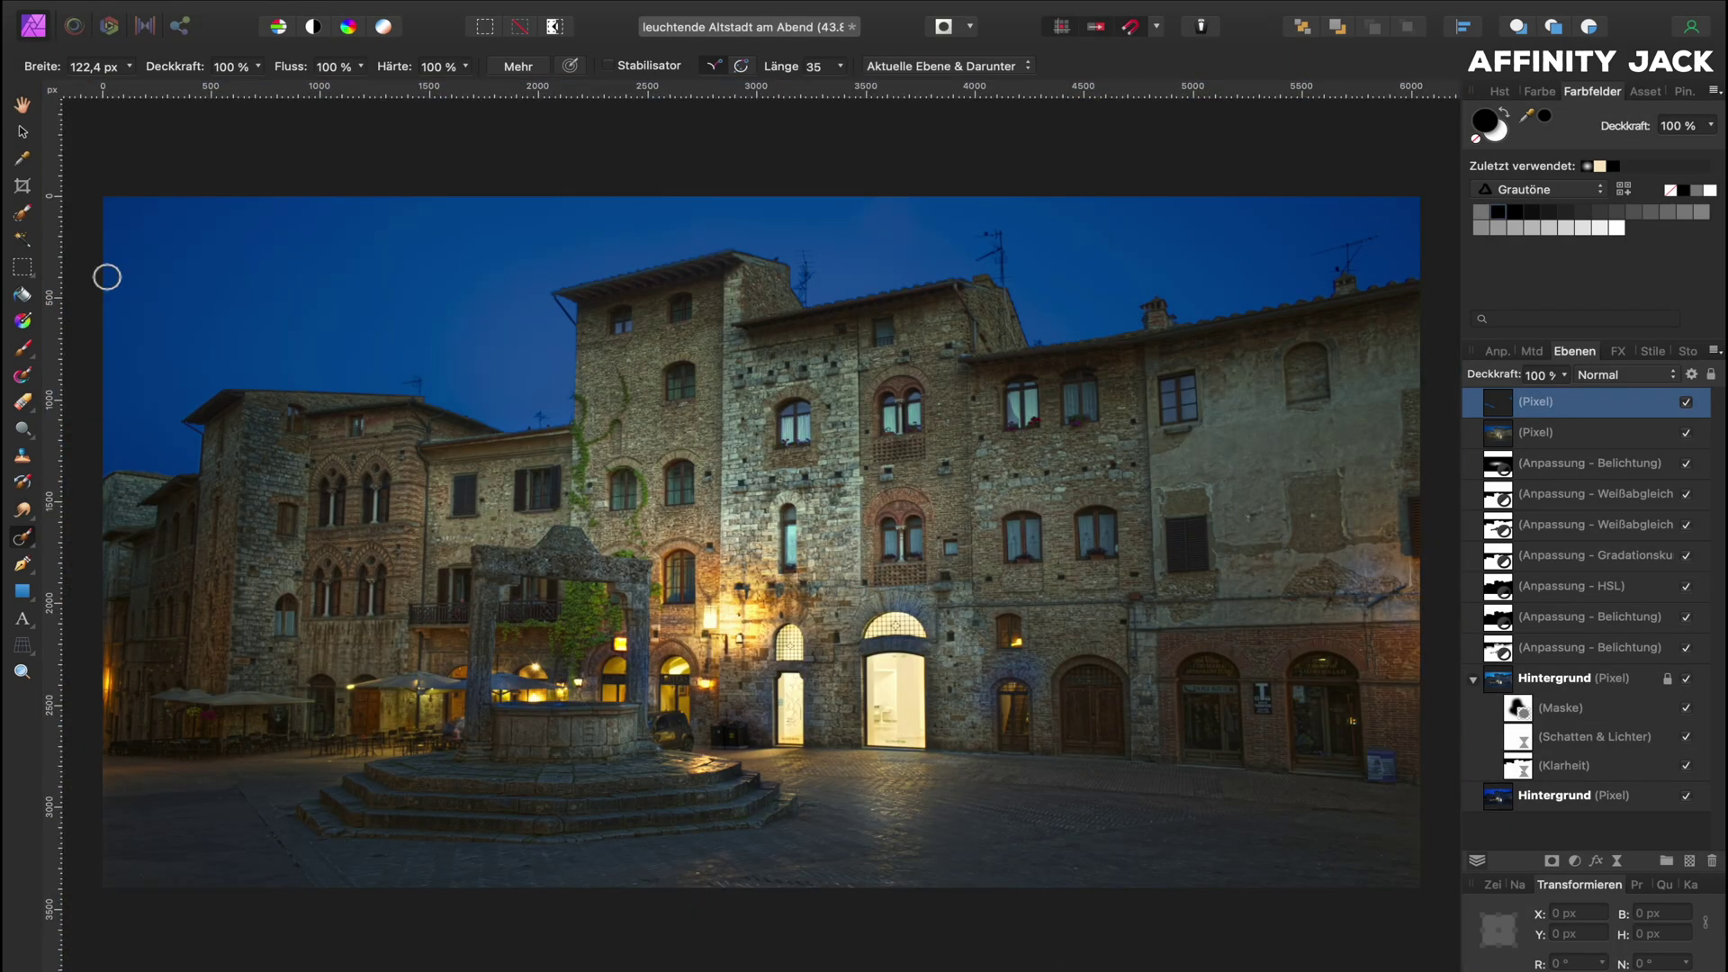